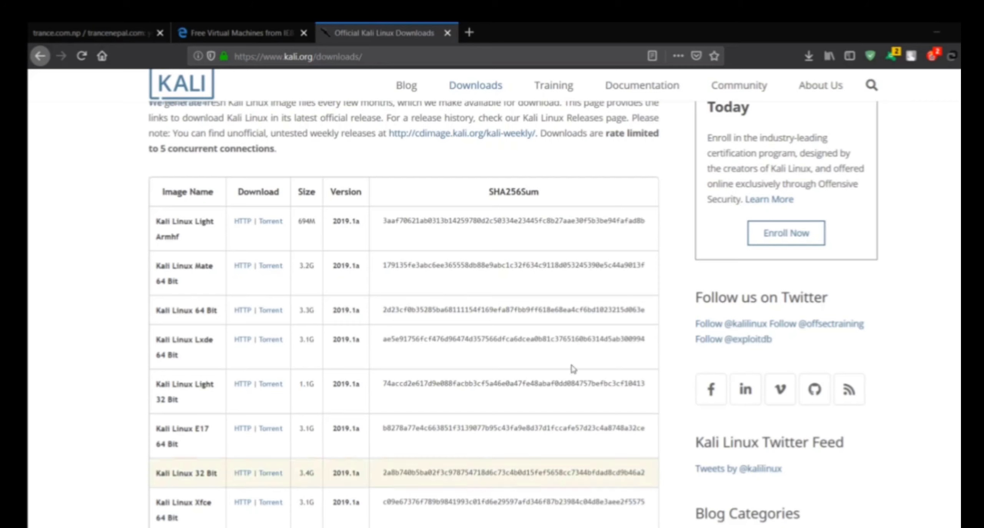
- Switch from the browser to Oracle VM VirtualBox Manager and view the details of the kalilinux and MSEdge - Win10 machines
{"action": "left_click", "coordinate": [937, 27]}
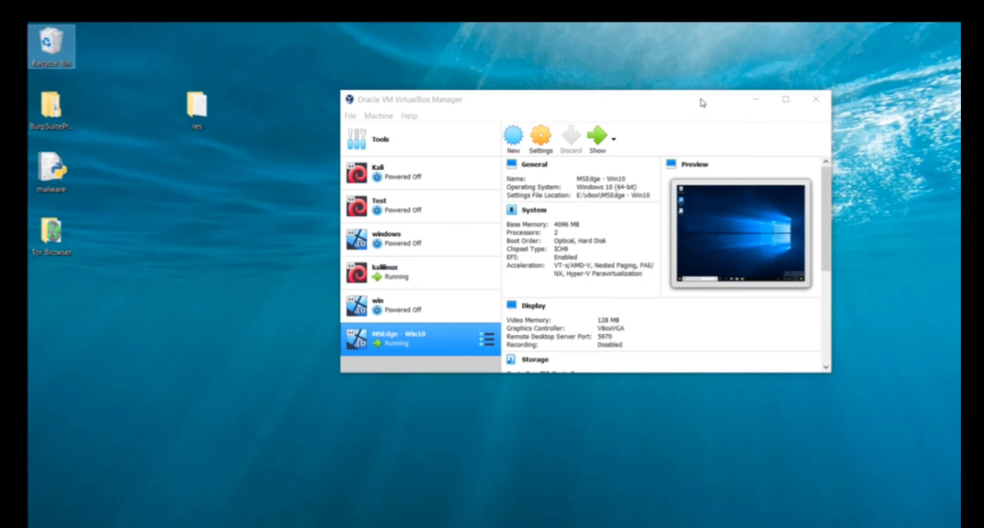
{"action": "left_click", "coordinate": [757, 105]}
{"action": "left_click", "coordinate": [756, 101]}
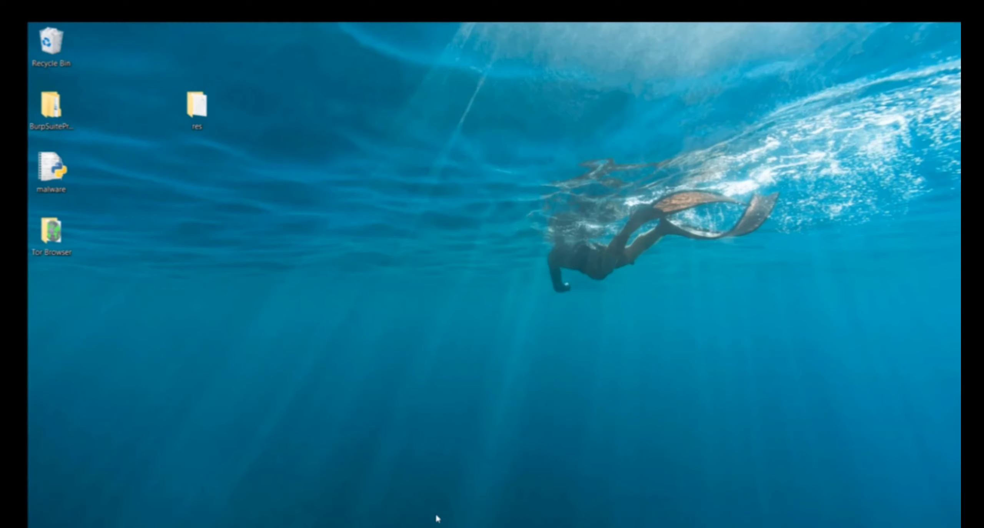
{"action": "key", "text": "alt+Tab"}
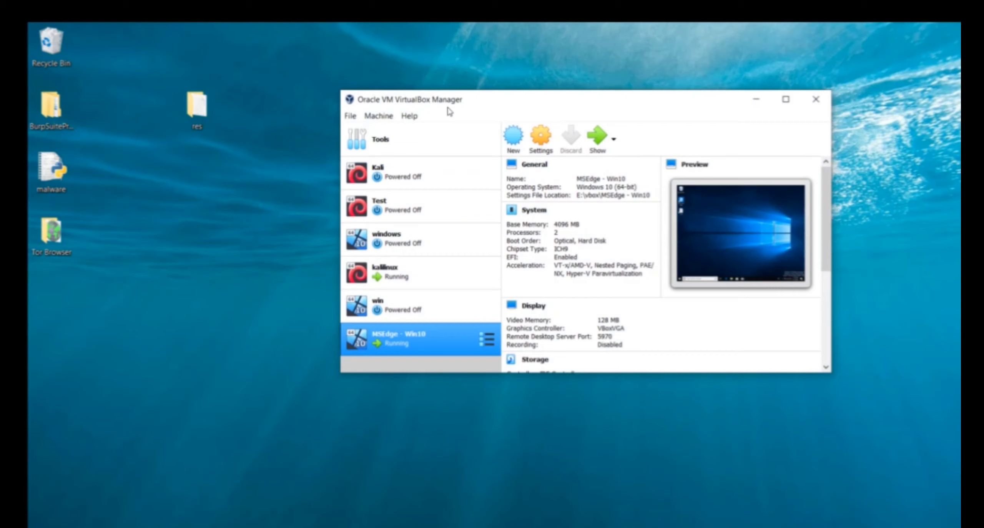
{"action": "left_click", "coordinate": [177, 285]}
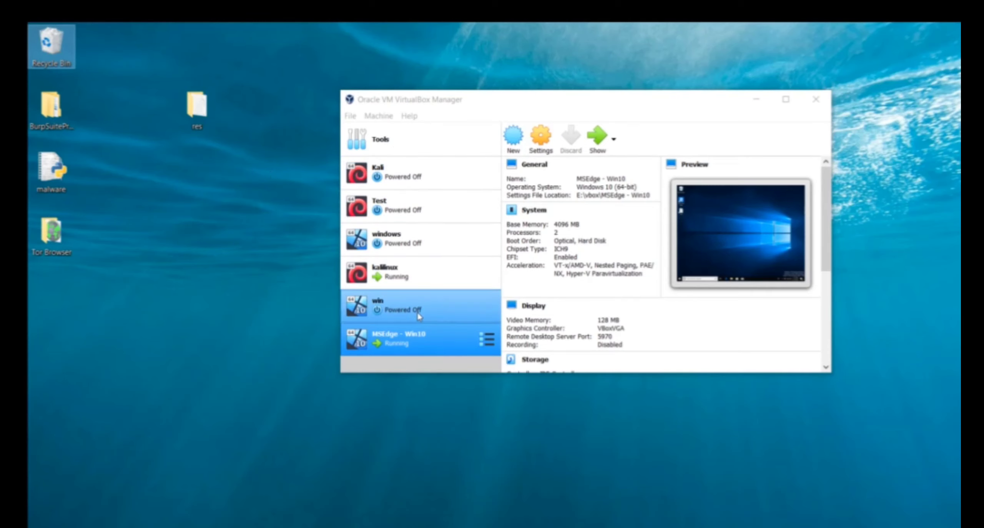
{"action": "left_click", "coordinate": [434, 269]}
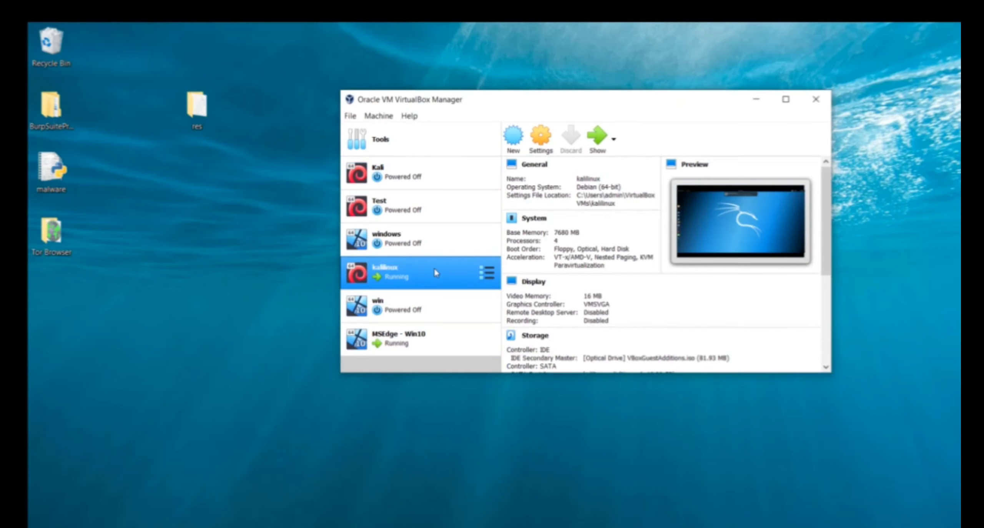
{"action": "left_click", "coordinate": [416, 350]}
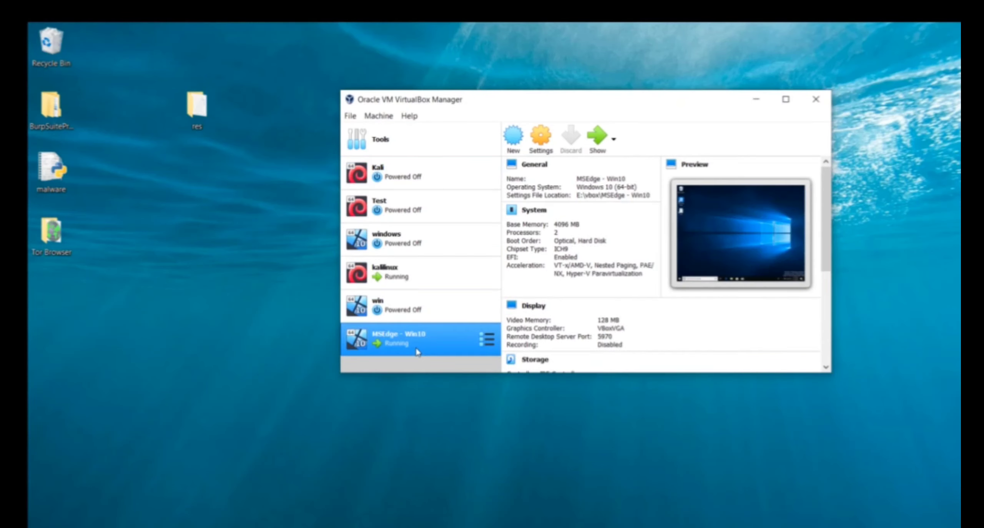
- Show the running kalilinux and MSEdge - Win10 machine windows, and minimize both to return to the VirtualBox Manager
{"action": "mouse_move", "coordinate": [421, 527]}
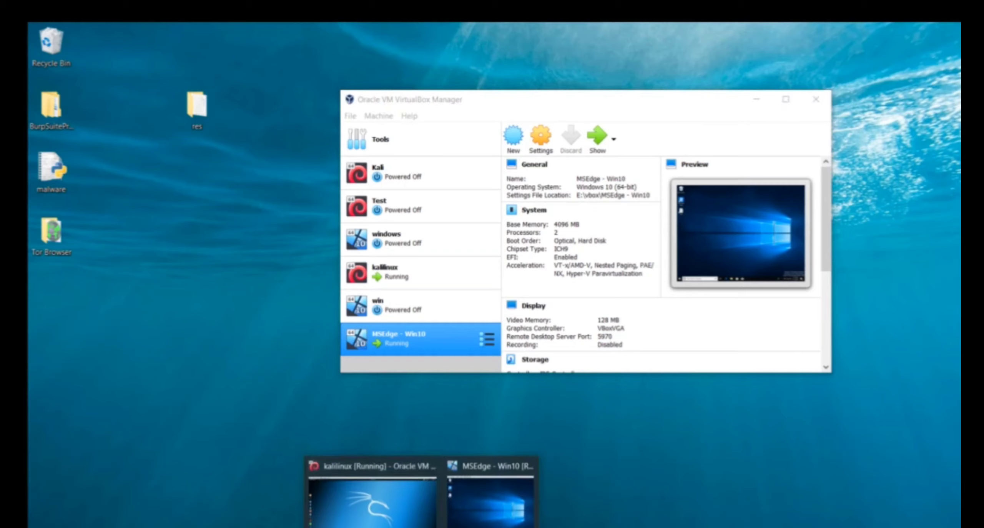
{"action": "left_click", "coordinate": [365, 522]}
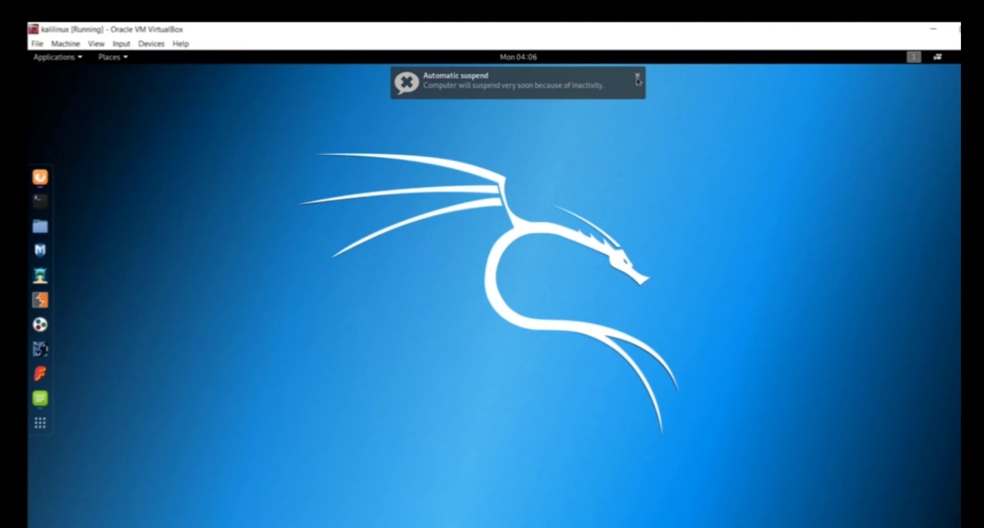
{"action": "mouse_move", "coordinate": [421, 527]}
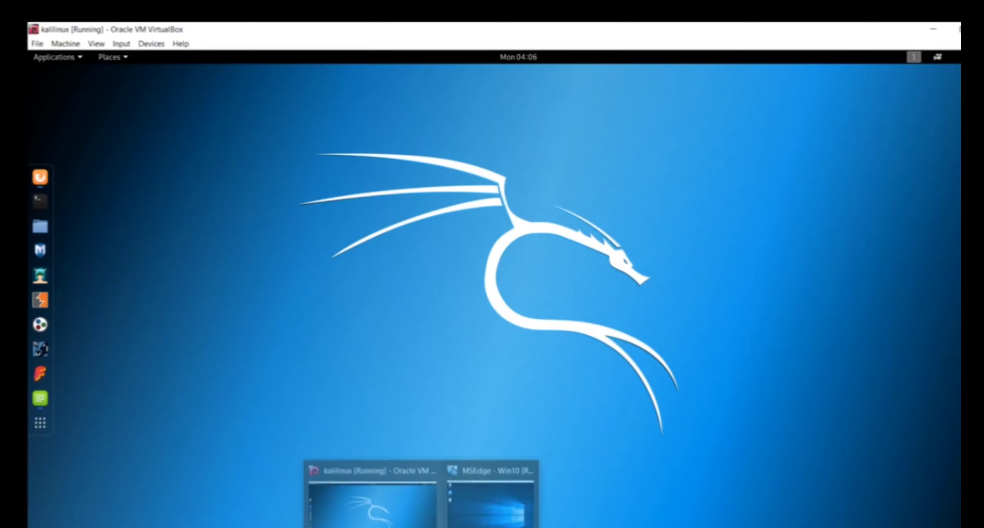
{"action": "left_click", "coordinate": [482, 521]}
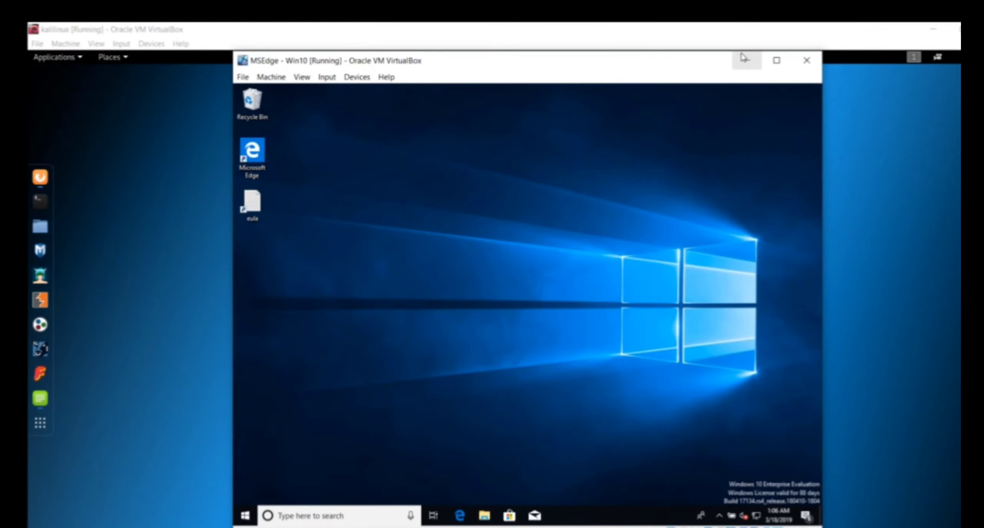
{"action": "left_click", "coordinate": [748, 63]}
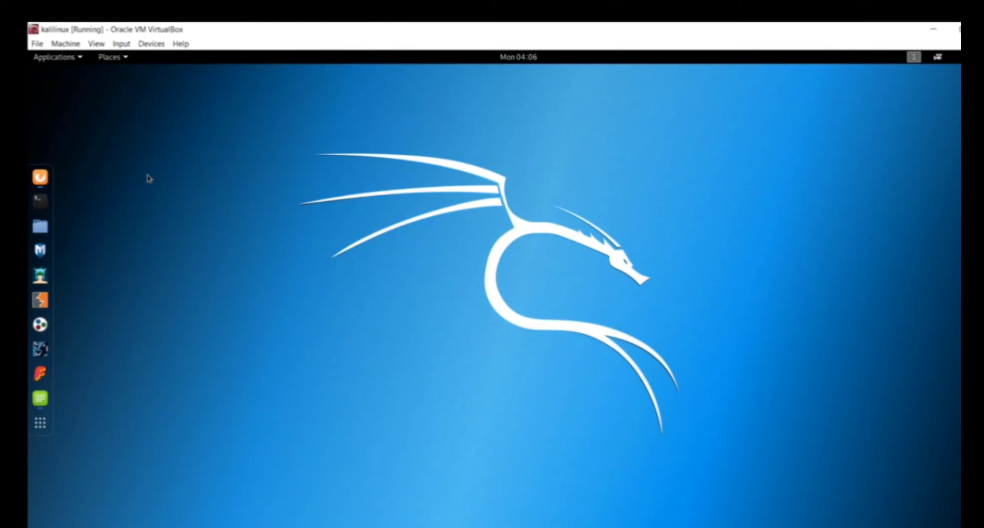
{"action": "left_click", "coordinate": [934, 29]}
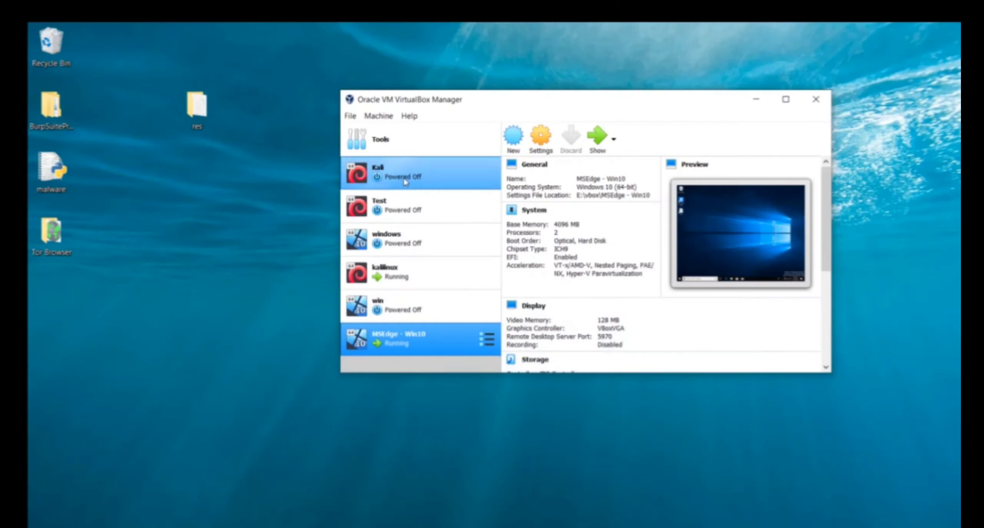
{"action": "left_click", "coordinate": [239, 299]}
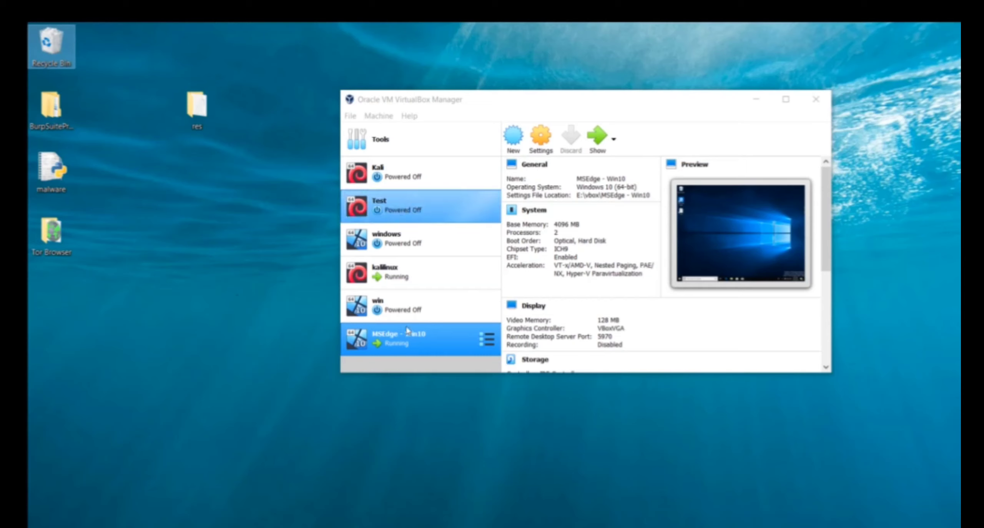
- Switch to the Kali Linux Downloads page in Firefox and examine its address, Downloads options and image table
{"action": "mouse_move", "coordinate": [391, 526]}
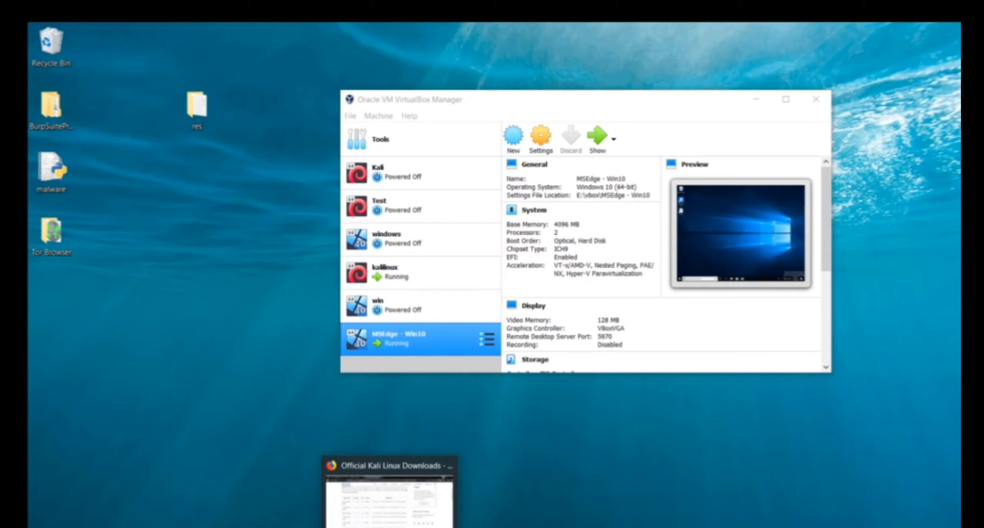
{"action": "left_click", "coordinate": [389, 500]}
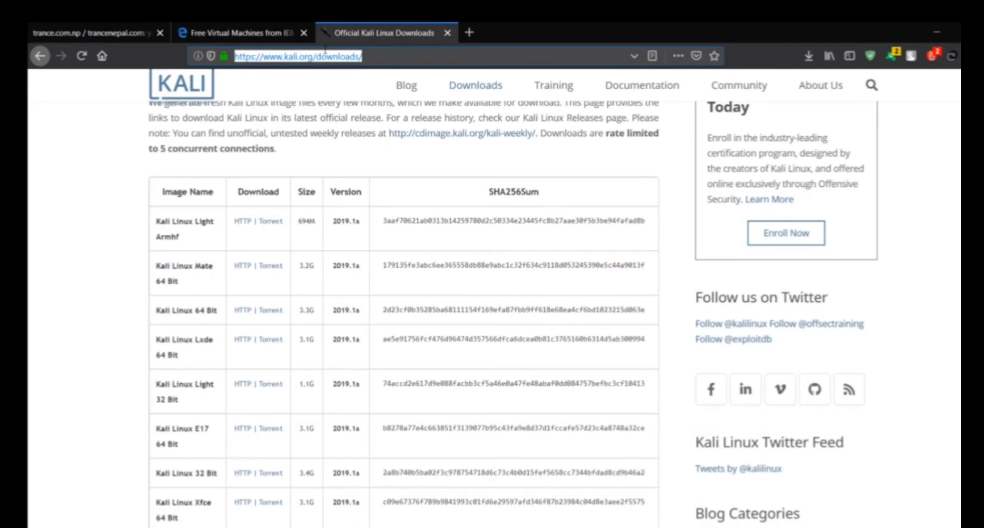
{"action": "scroll", "coordinate": [385, 113], "scroll_direction": "up", "scroll_amount": 5}
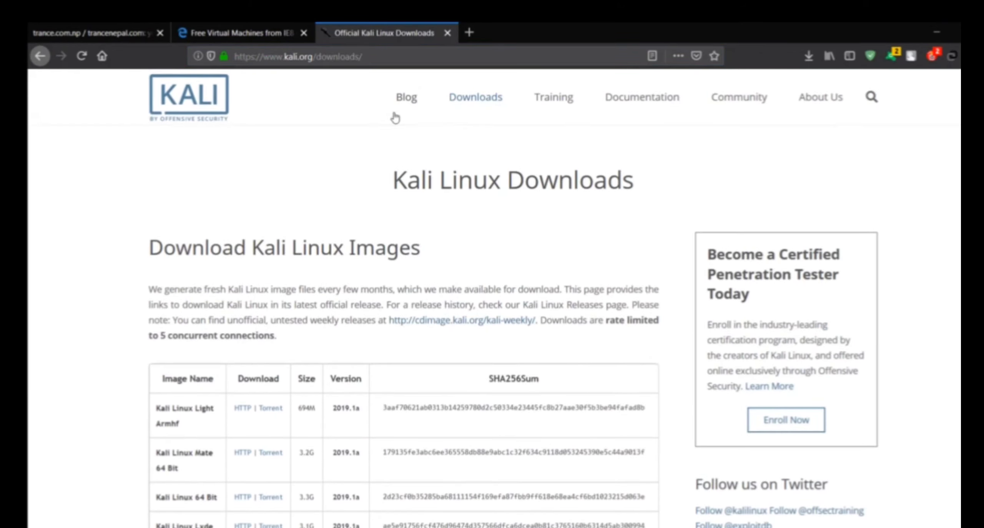
{"action": "mouse_move", "coordinate": [480, 105]}
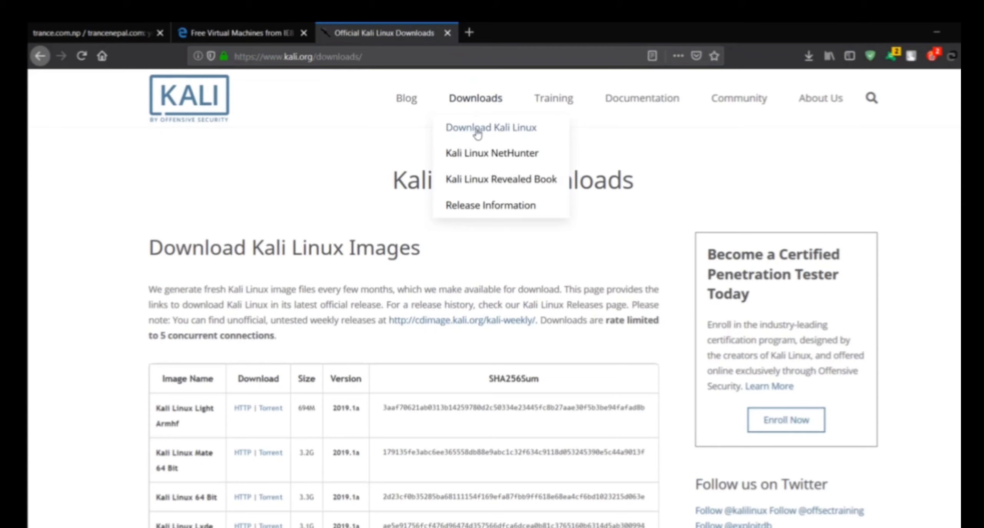
{"action": "scroll", "coordinate": [386, 275], "scroll_direction": "down", "scroll_amount": 3}
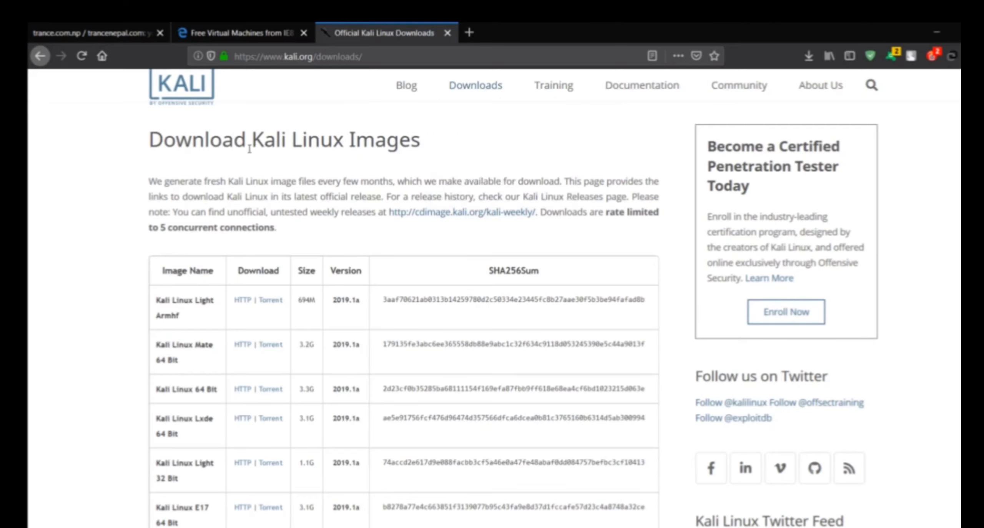
{"action": "scroll", "coordinate": [291, 259], "scroll_direction": "down", "scroll_amount": 3}
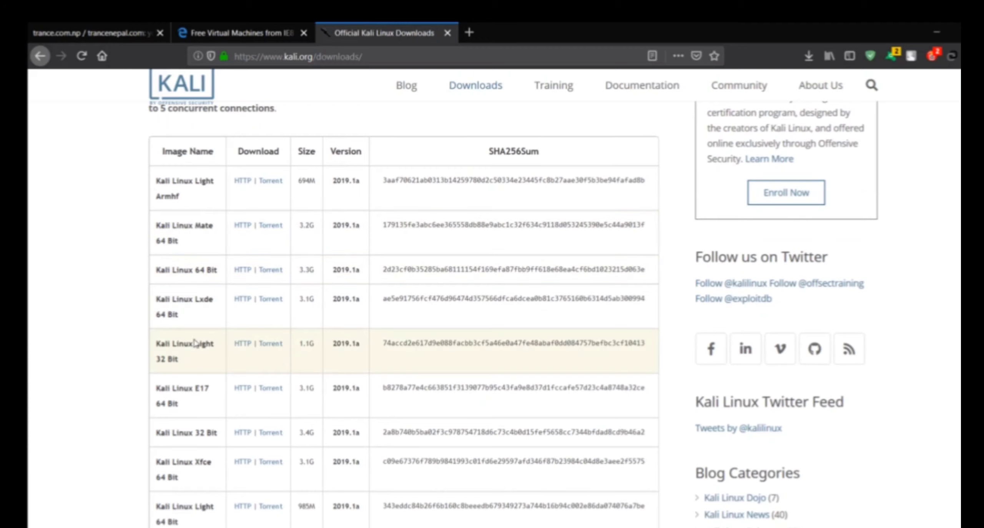
- Examine the Kali Linux Light 32 Bit and Kali Linux 64 Bit entries in the image table
{"action": "left_click_drag", "start_coordinate": [193, 343], "coordinate": [211, 344]}
{"action": "left_click", "coordinate": [211, 344]}
{"action": "left_click_drag", "start_coordinate": [156, 344], "coordinate": [214, 345]}
{"action": "left_click", "coordinate": [214, 346]}
{"action": "scroll", "coordinate": [211, 314], "scroll_direction": "up", "scroll_amount": 1}
{"action": "scroll", "coordinate": [211, 313], "scroll_direction": "up", "scroll_amount": 3}
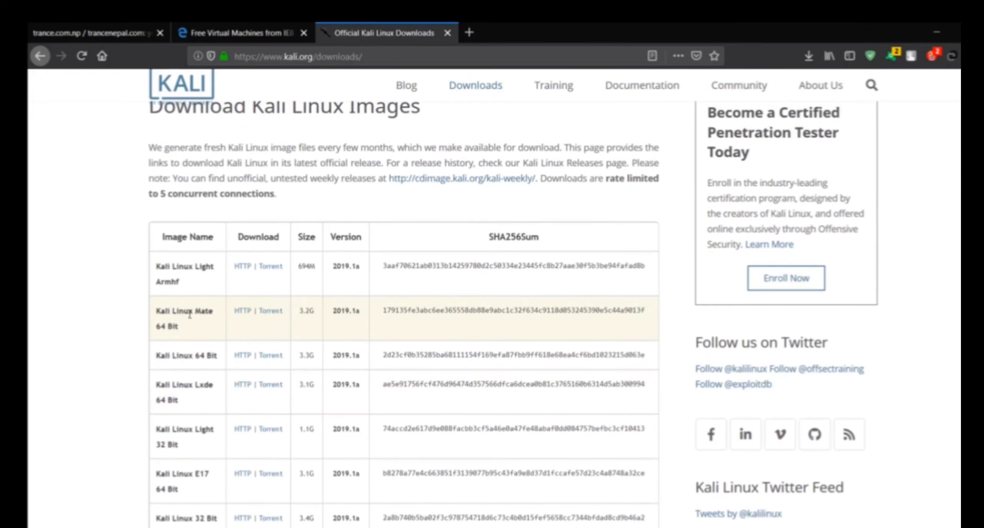
{"action": "left_click_drag", "start_coordinate": [162, 362], "coordinate": [215, 358]}
{"action": "left_click", "coordinate": [215, 358]}
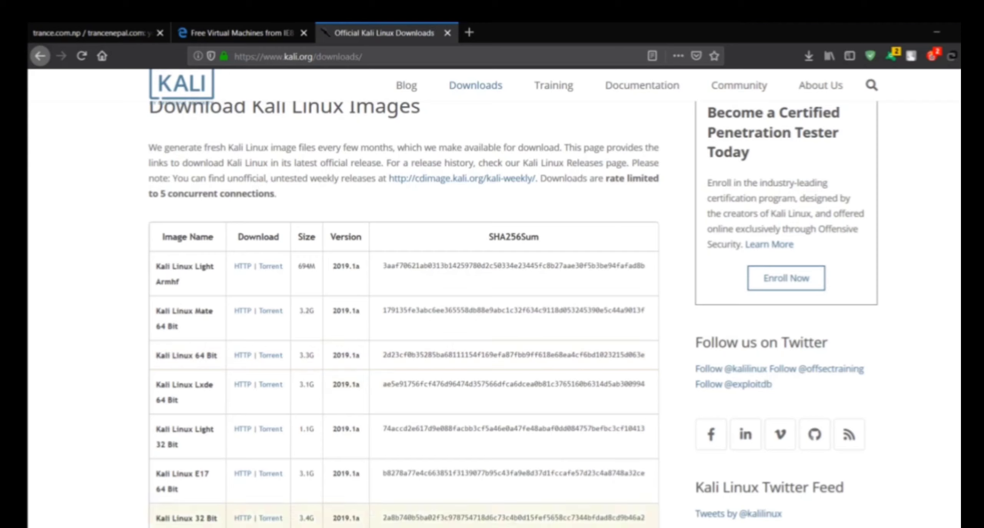
- Check the file type of kali-linux-2018.4-amd64 in the unzip folder through its properties, and minimize File Explorer
{"action": "key", "text": "alt+Tab"}
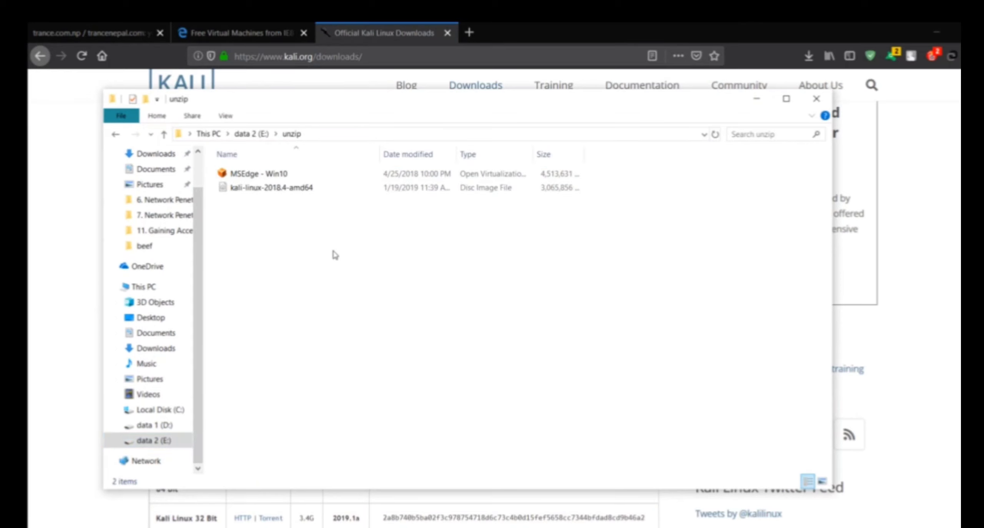
{"action": "left_click", "coordinate": [288, 188]}
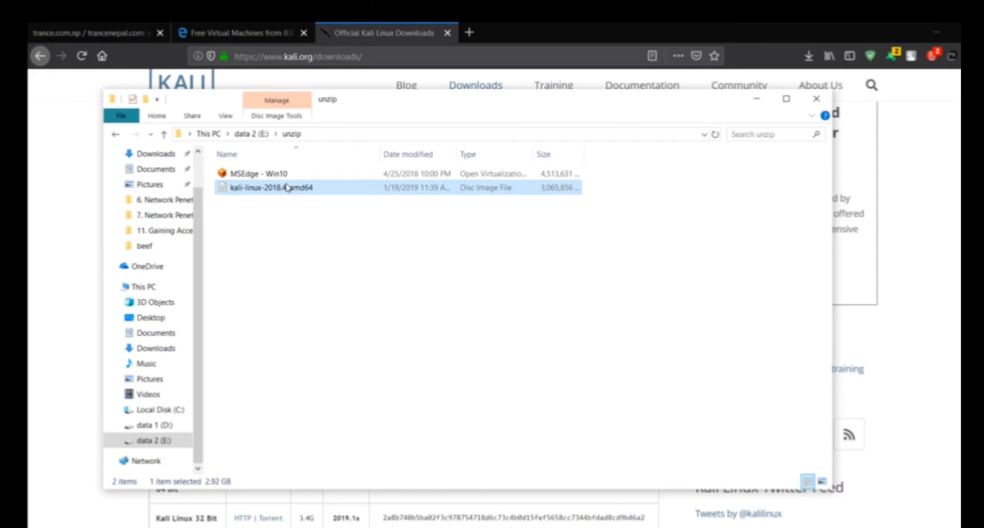
{"action": "right_click", "coordinate": [288, 187]}
{"action": "left_click", "coordinate": [312, 499]}
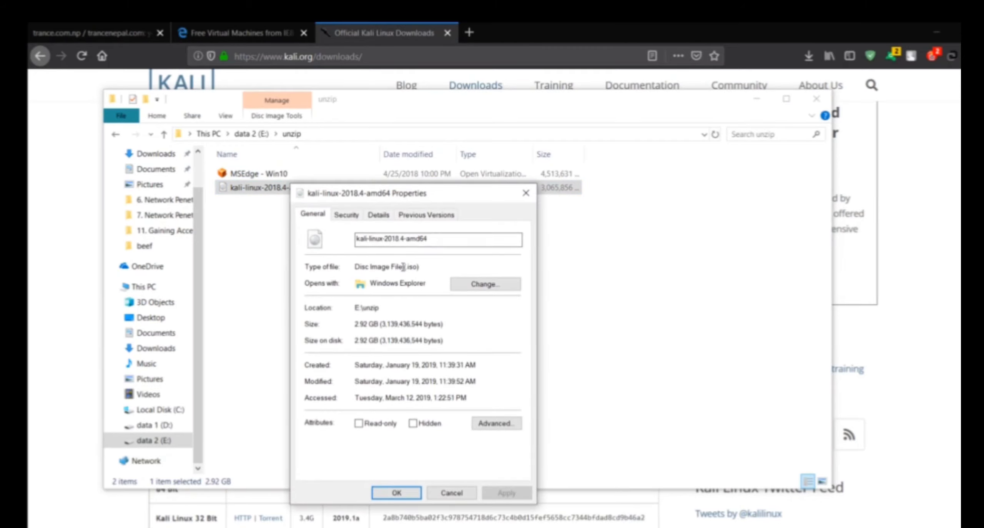
{"action": "left_click_drag", "start_coordinate": [403, 266], "coordinate": [423, 266]}
{"action": "left_click", "coordinate": [423, 266]}
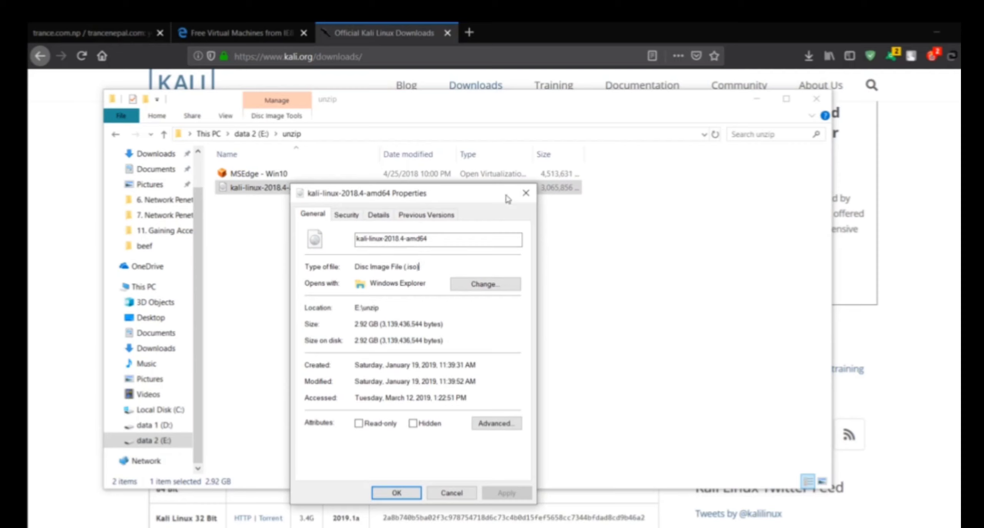
{"action": "left_click", "coordinate": [527, 193]}
{"action": "left_click", "coordinate": [341, 249]}
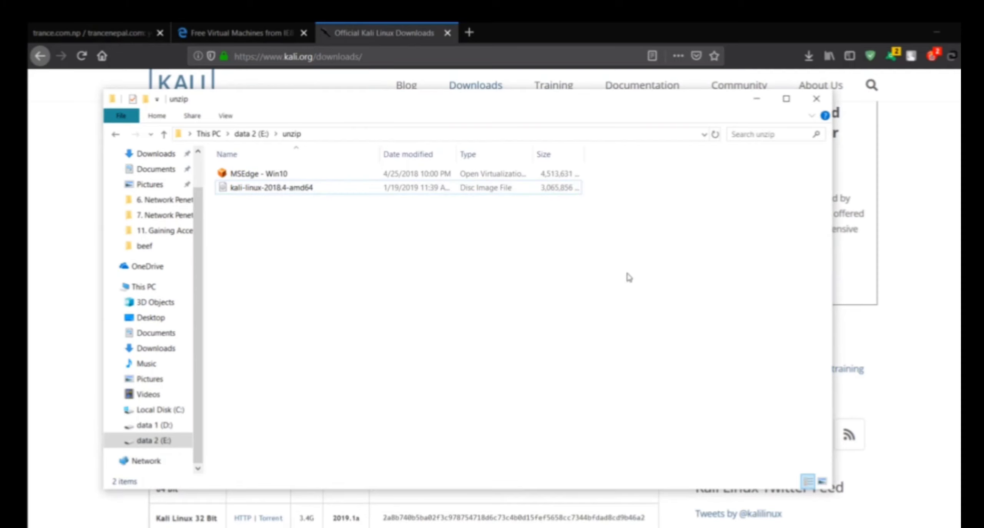
{"action": "left_click", "coordinate": [758, 102]}
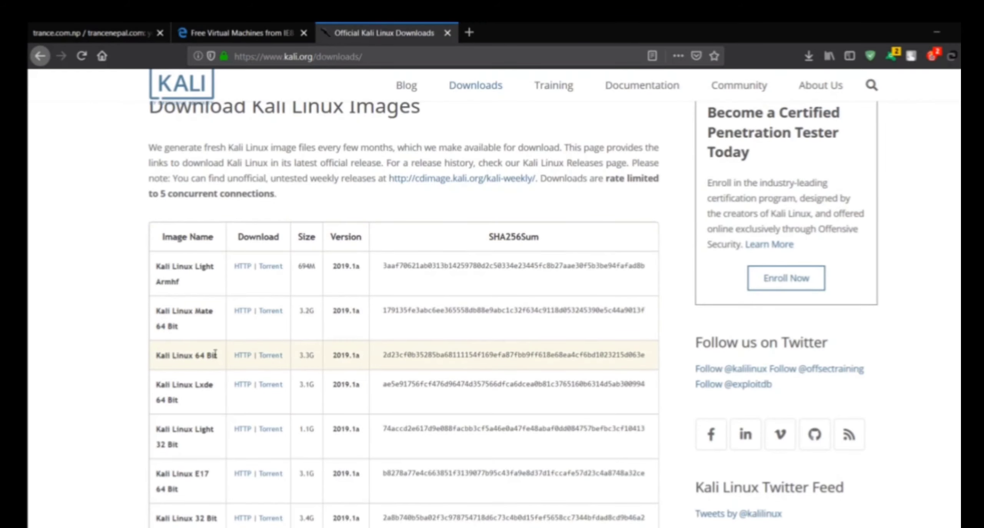
- Compare the 64 Bit and 32 Bit Kali Linux entries and review the rest of the downloads table
{"action": "left_click_drag", "start_coordinate": [216, 353], "coordinate": [194, 353]}
{"action": "left_click", "coordinate": [192, 353]}
{"action": "scroll", "coordinate": [193, 352], "scroll_direction": "down", "scroll_amount": 1}
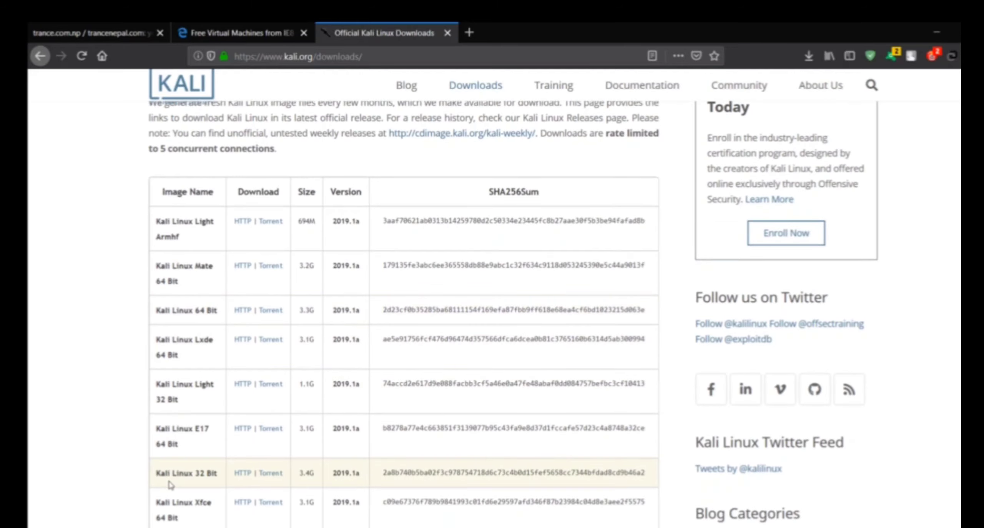
{"action": "left_click_drag", "start_coordinate": [193, 473], "coordinate": [222, 474]}
{"action": "left_click", "coordinate": [221, 475]}
{"action": "scroll", "coordinate": [203, 383], "scroll_direction": "up", "scroll_amount": 4}
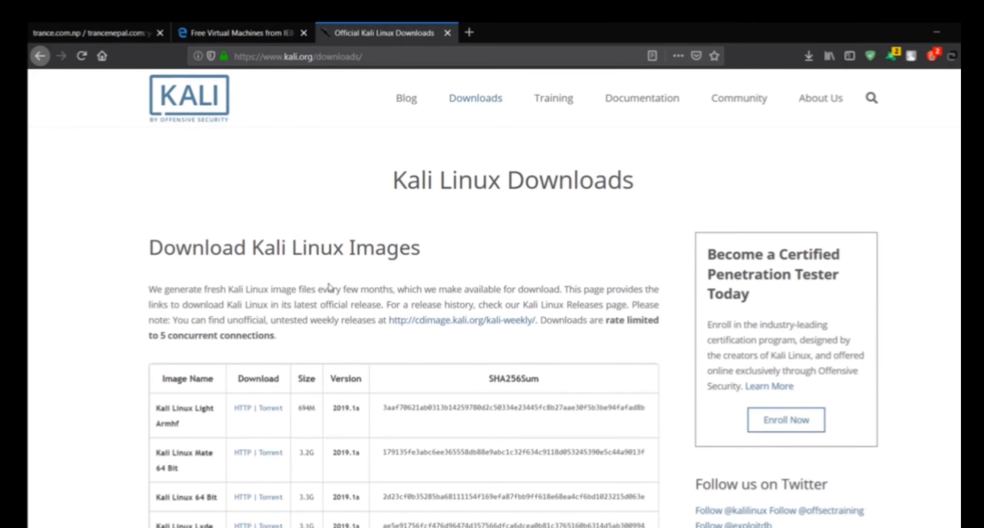
{"action": "scroll", "coordinate": [335, 270], "scroll_direction": "down", "scroll_amount": 5}
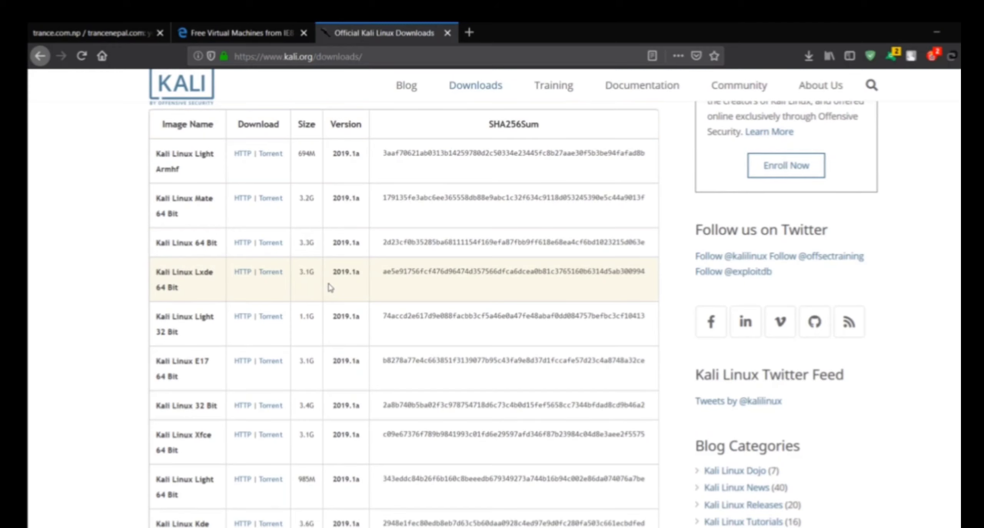
- Go to the open Microsoft Edge virtual machines download page and examine its address and introductory text
{"action": "left_click", "coordinate": [260, 25]}
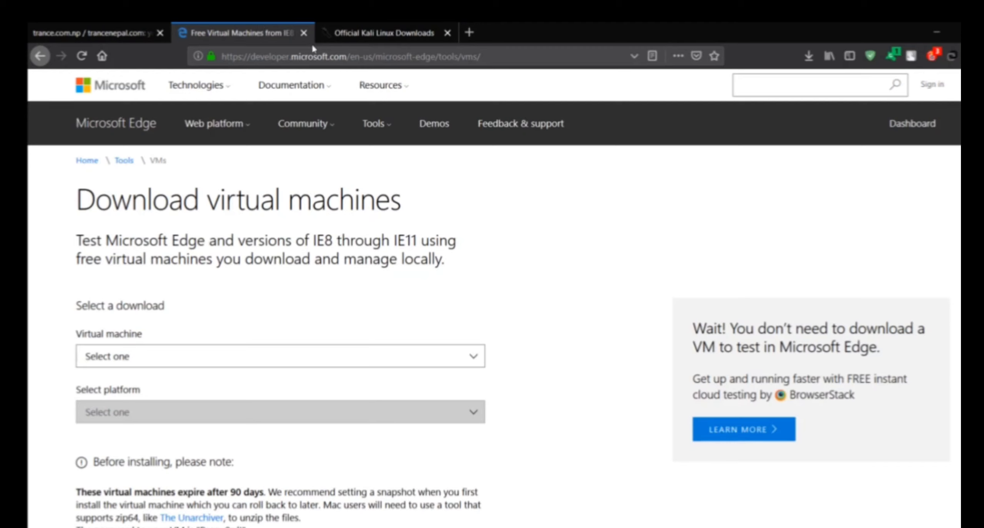
{"action": "left_click", "coordinate": [322, 53]}
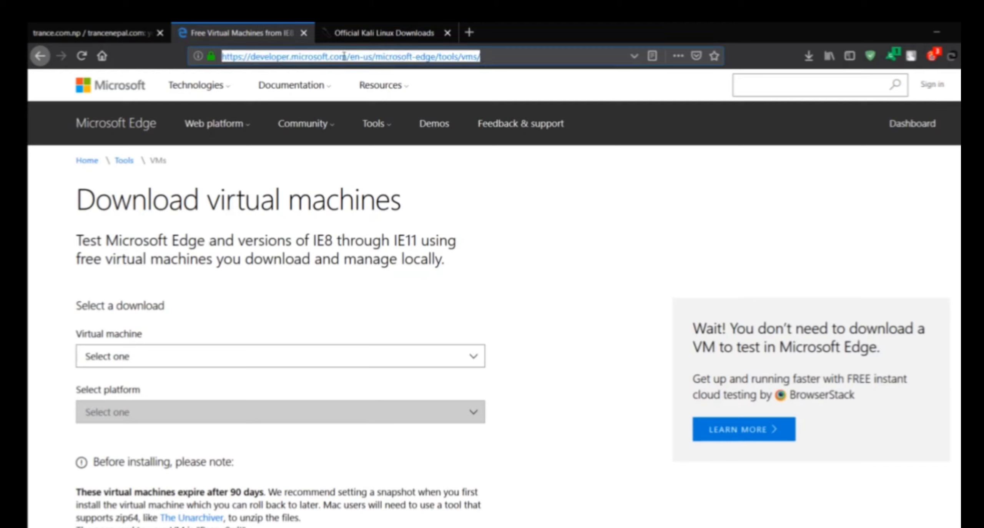
{"action": "left_click", "coordinate": [368, 56]}
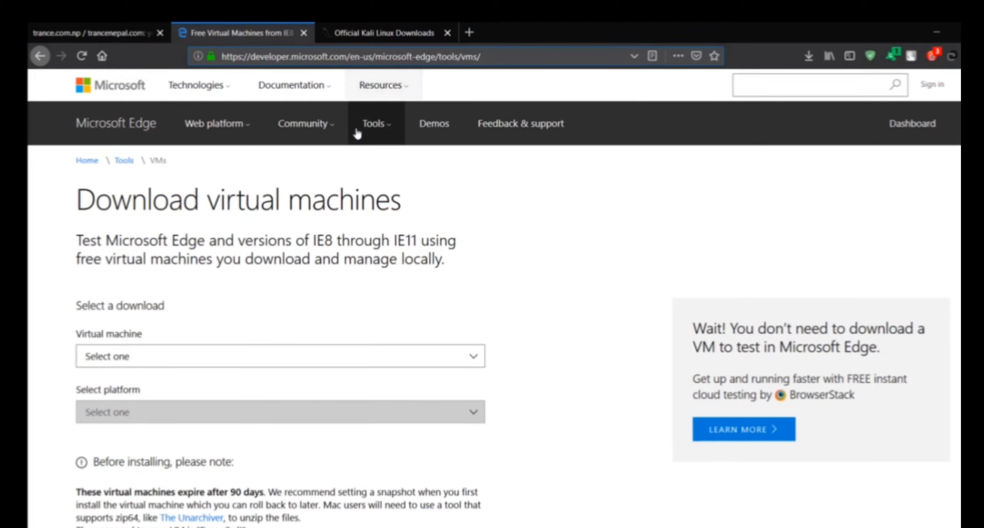
{"action": "scroll", "coordinate": [253, 318], "scroll_direction": "down", "scroll_amount": 1}
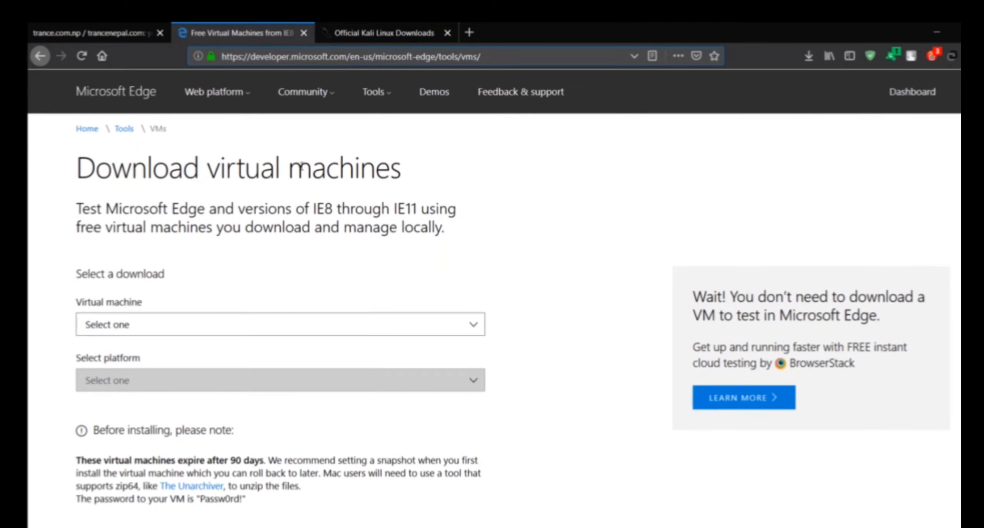
{"action": "left_click_drag", "start_coordinate": [312, 166], "coordinate": [442, 200]}
{"action": "left_click", "coordinate": [442, 200]}
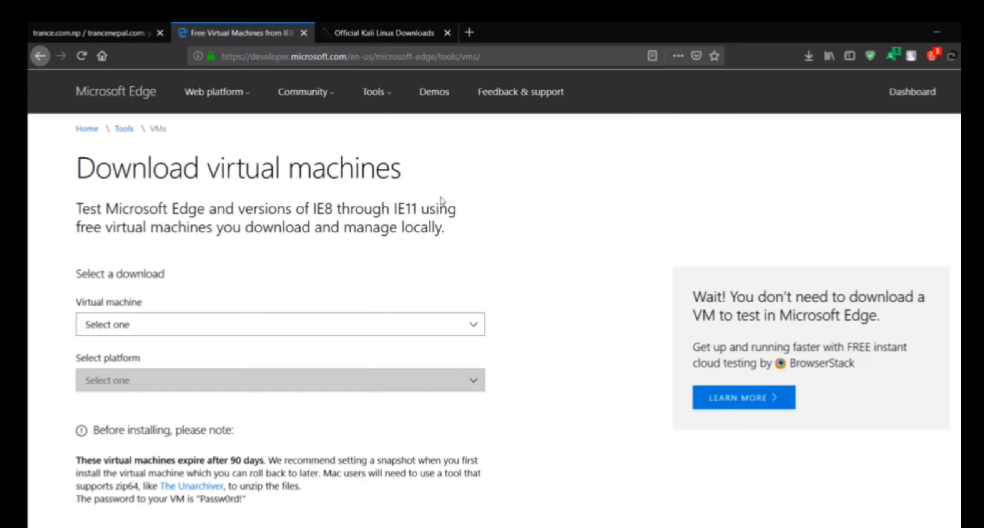
- Choose the MSEdge on Win10 (x64) Stable (17.17134) virtual machine with VirtualBox as its platform on the download page
{"action": "left_click", "coordinate": [307, 327]}
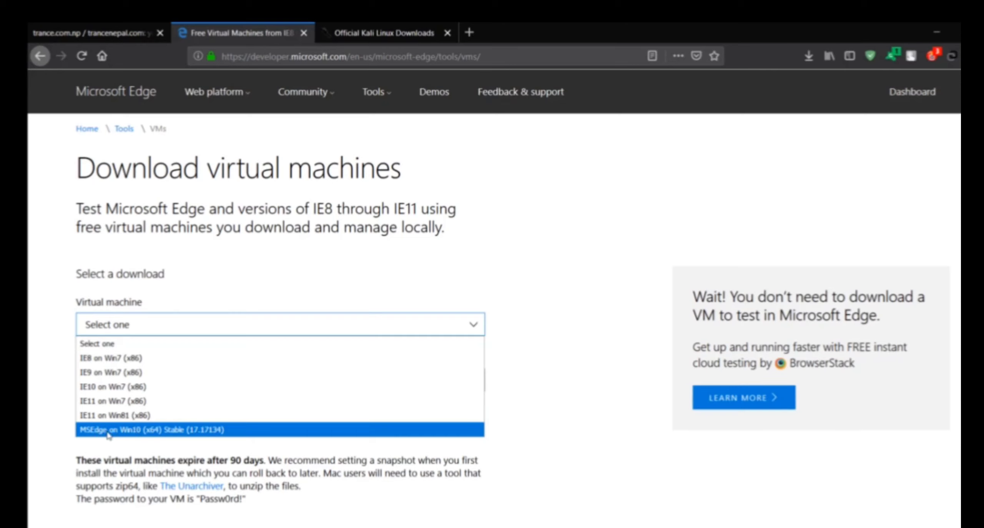
{"action": "left_click", "coordinate": [147, 430]}
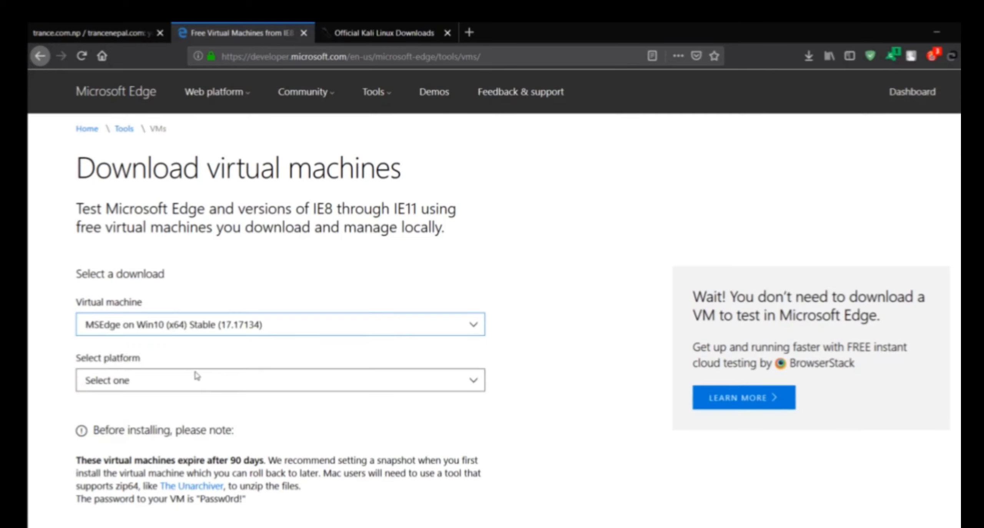
{"action": "left_click", "coordinate": [184, 383]}
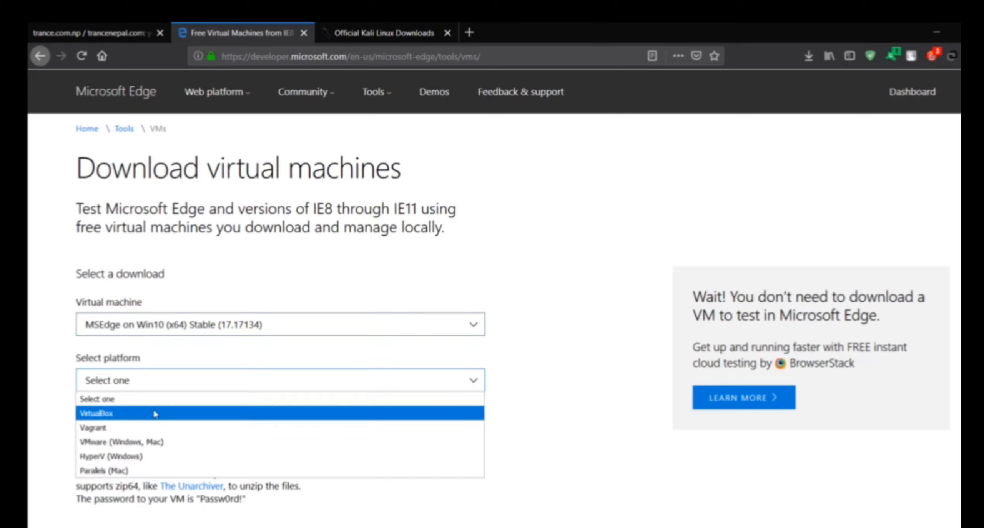
{"action": "left_click", "coordinate": [111, 418]}
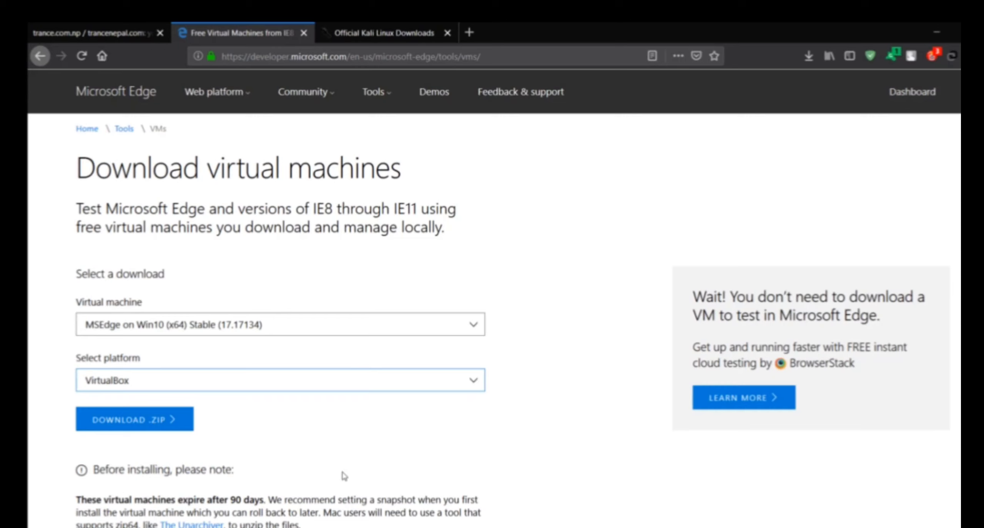
- Check the file type of MSEdge - Win10 in the unzip folder through its properties
{"action": "key", "text": "alt+Tab"}
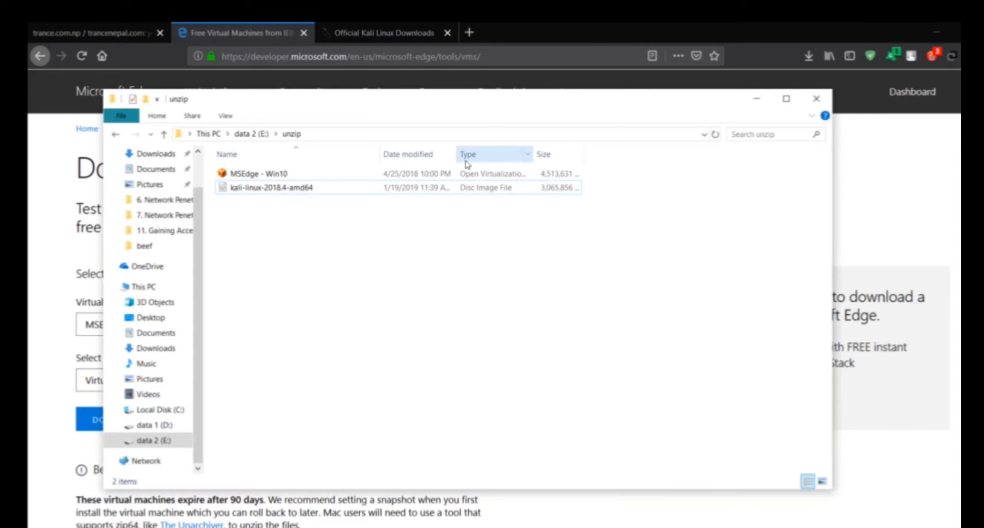
{"action": "left_click", "coordinate": [431, 175]}
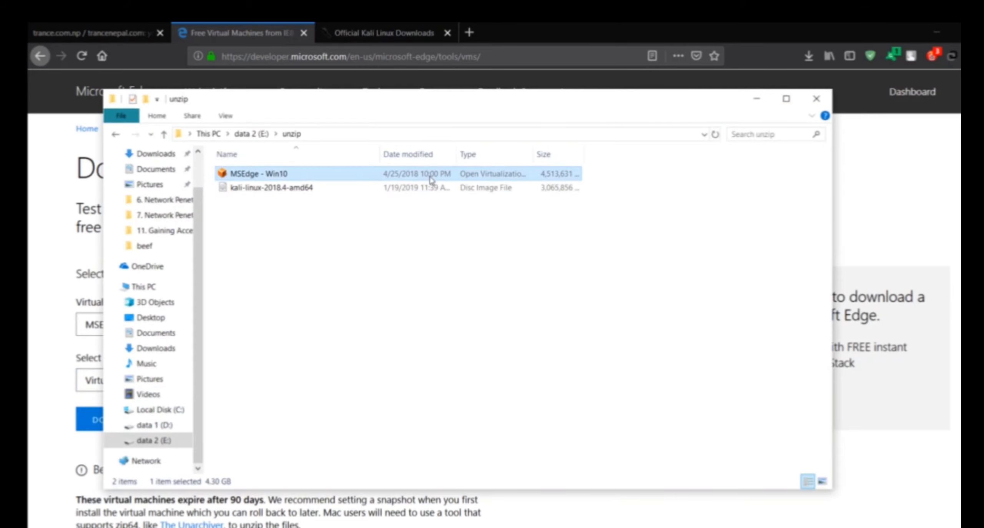
{"action": "right_click", "coordinate": [408, 178]}
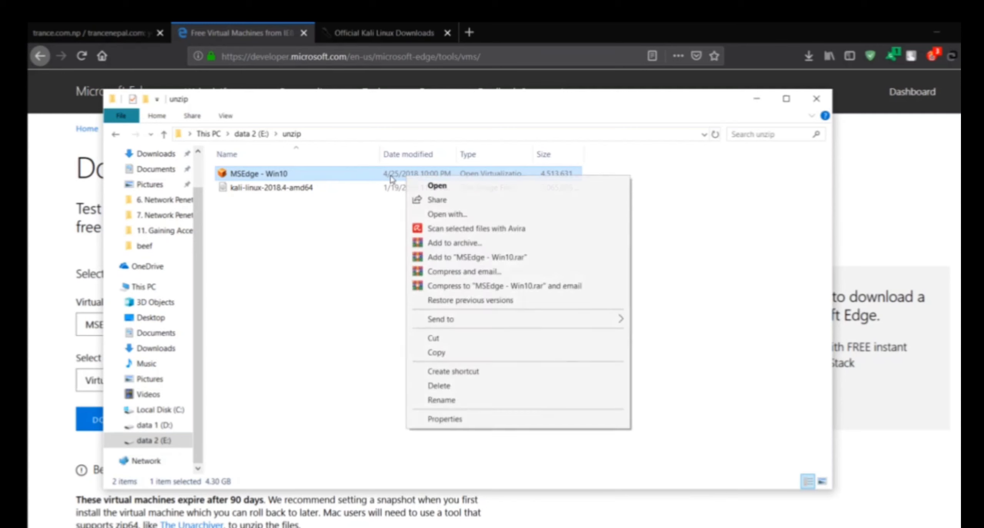
{"action": "left_click", "coordinate": [461, 421]}
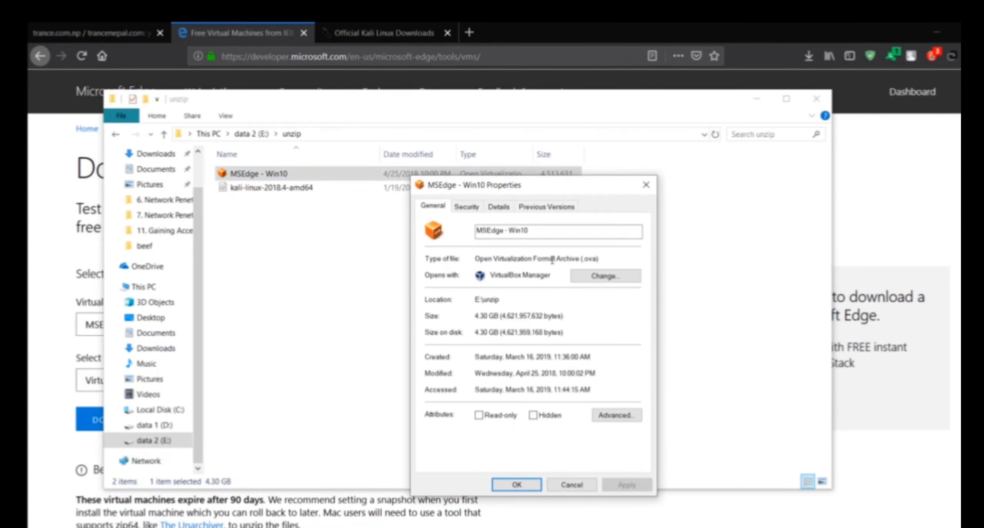
{"action": "left_click", "coordinate": [596, 258]}
{"action": "left_click", "coordinate": [647, 185]}
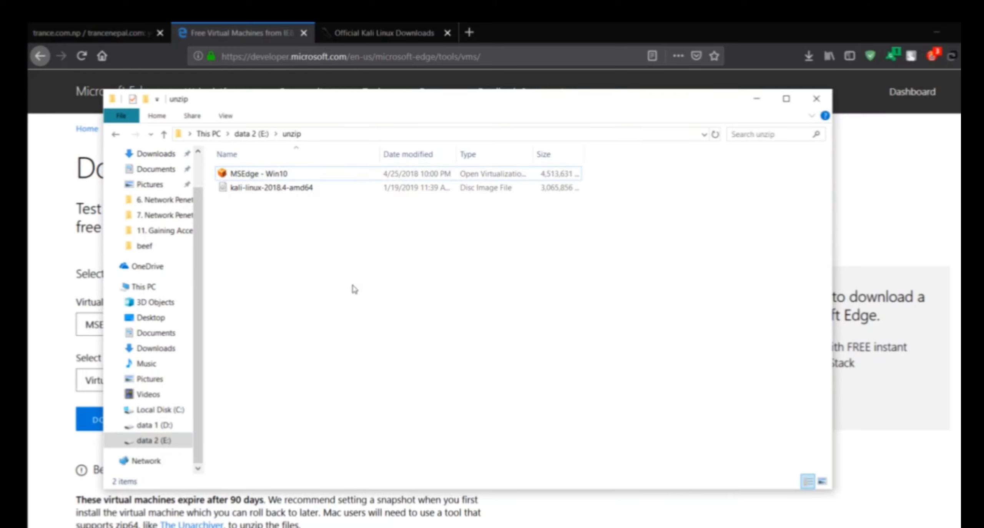
- Switch to Oracle VM VirtualBox Manager and begin a new virtual machine named kalinew with type Linux and version Debian (64-bit)
{"action": "left_click", "coordinate": [407, 191]}
{"action": "left_click", "coordinate": [443, 526]}
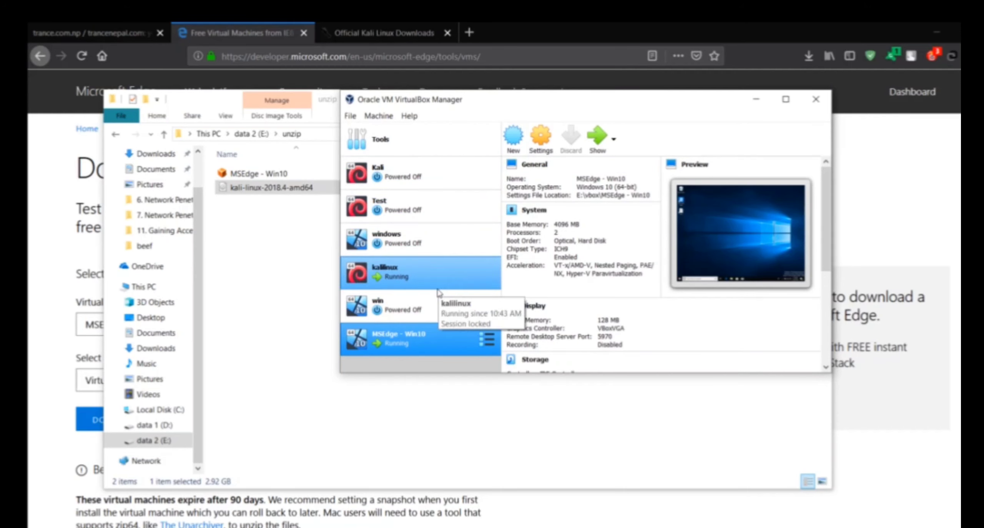
{"action": "left_click", "coordinate": [513, 137]}
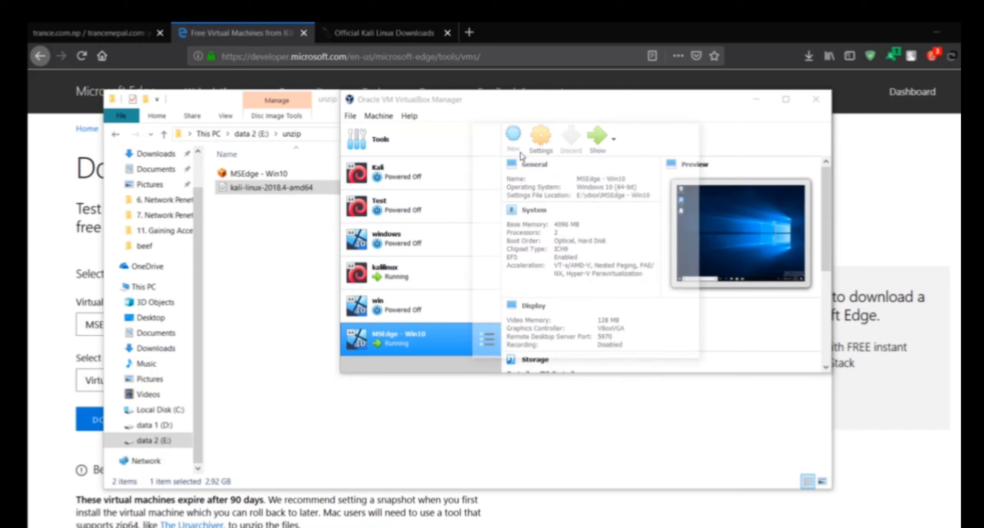
{"action": "type", "text": "kali"}
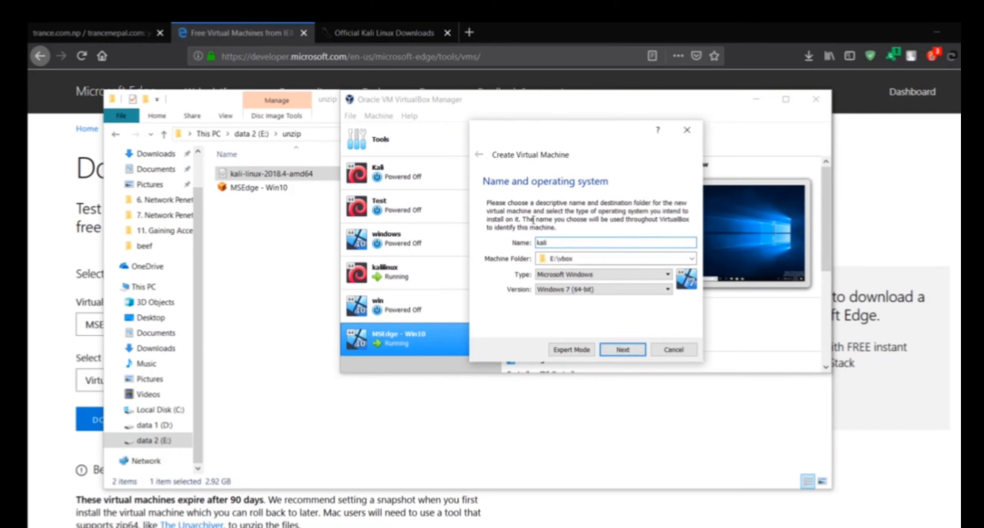
{"action": "type", "text": "new"}
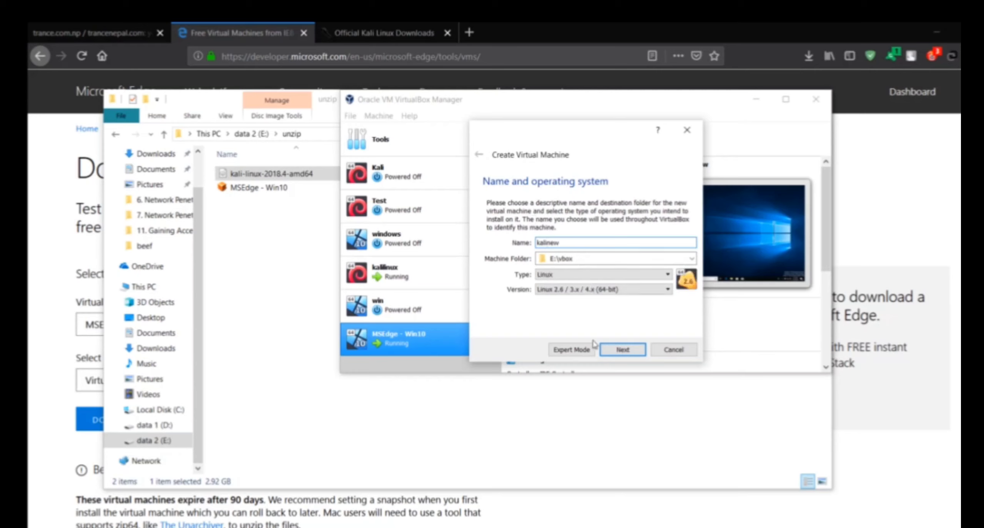
{"action": "left_click", "coordinate": [612, 275]}
{"action": "left_click", "coordinate": [610, 280]}
{"action": "left_click", "coordinate": [600, 290]}
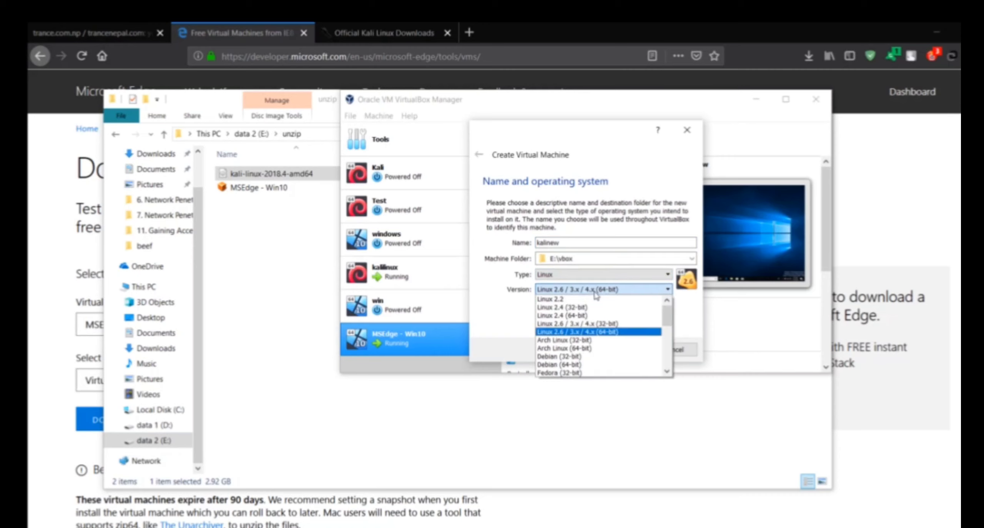
{"action": "left_click", "coordinate": [567, 365]}
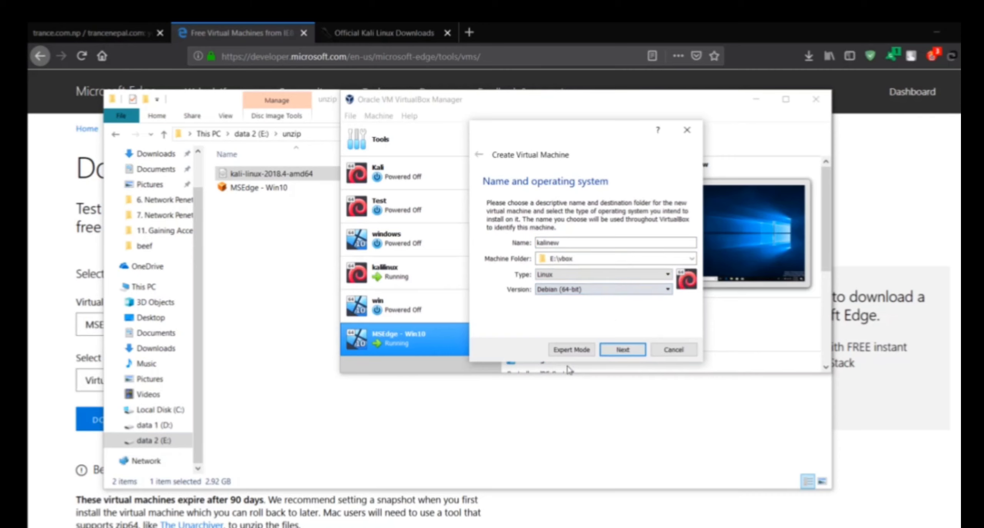
{"action": "left_click", "coordinate": [620, 351]}
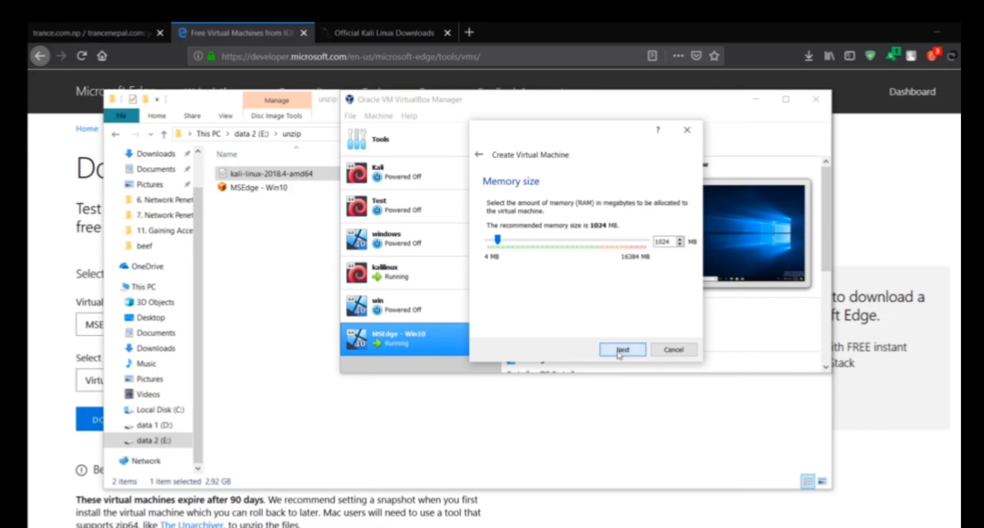
- Allocate 2048 MB of memory to the new virtual machine
{"action": "left_click", "coordinate": [530, 239]}
{"action": "left_click", "coordinate": [532, 240]}
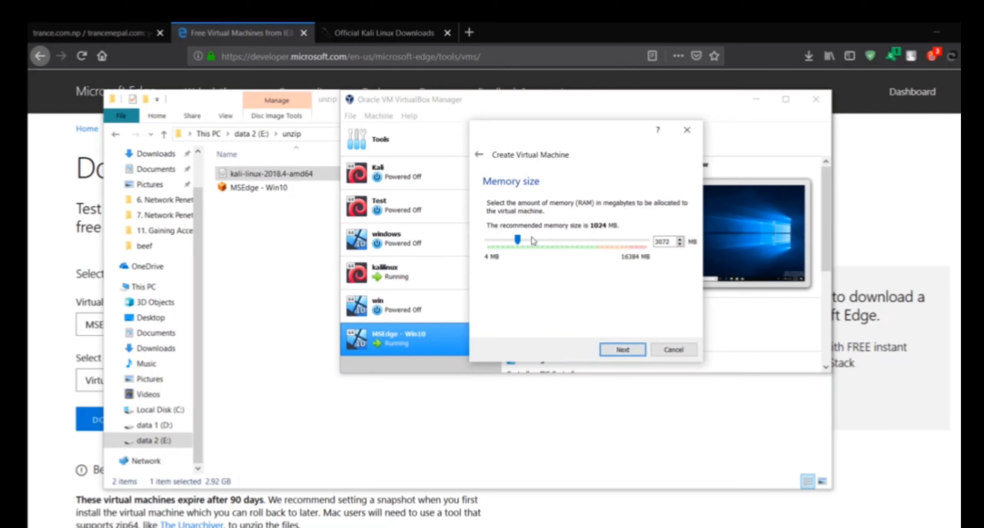
{"action": "left_click_drag", "start_coordinate": [532, 240], "coordinate": [509, 243]}
{"action": "left_click", "coordinate": [623, 349]}
- Create a dynamically allocated VDI virtual hard disk of about 32 GB for the new machine
{"action": "left_click", "coordinate": [623, 349]}
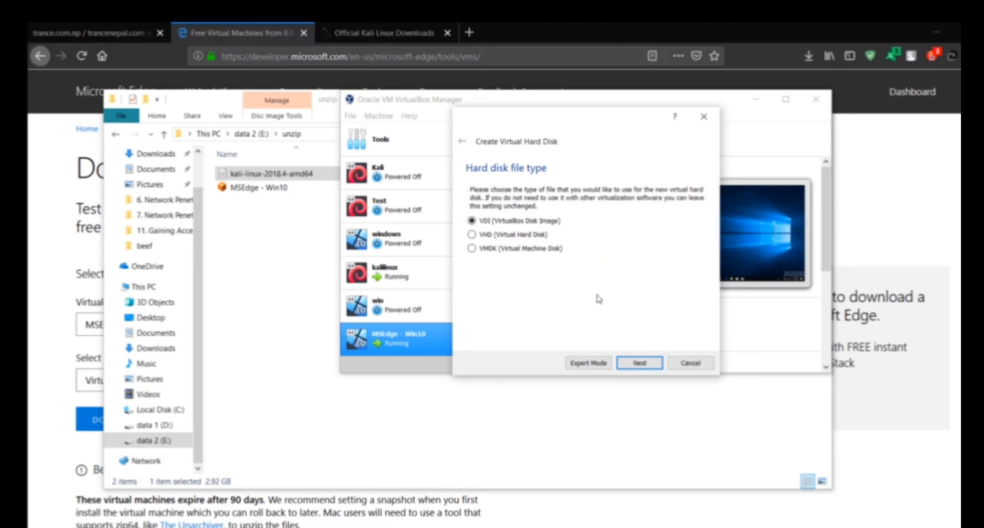
{"action": "left_click", "coordinate": [647, 363]}
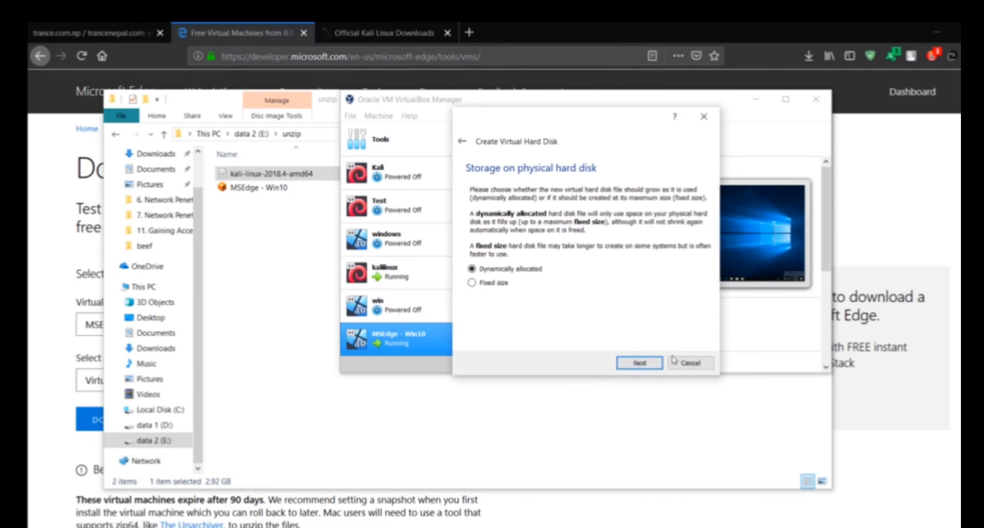
{"action": "left_click", "coordinate": [628, 363]}
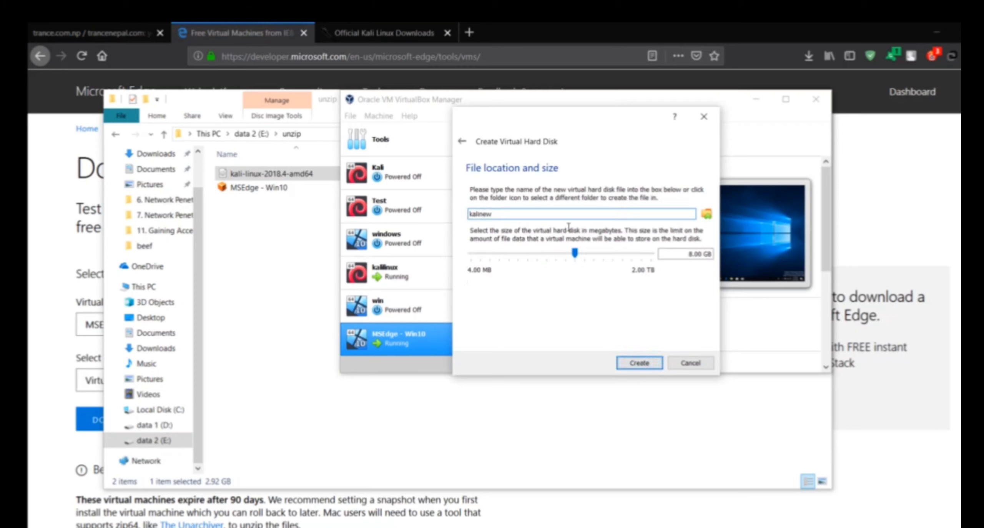
{"action": "mouse_move", "coordinate": [587, 258]}
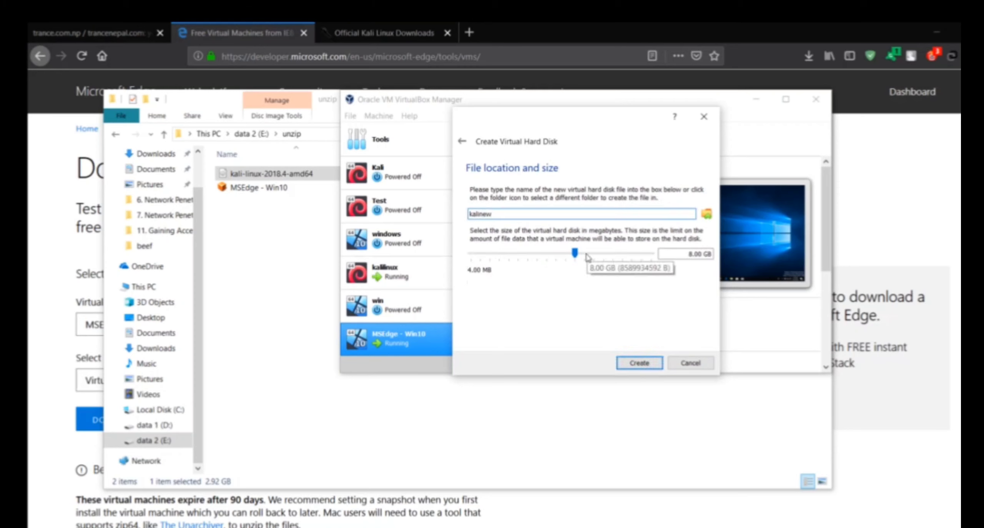
{"action": "left_click", "coordinate": [591, 258]}
{"action": "left_click", "coordinate": [592, 258]}
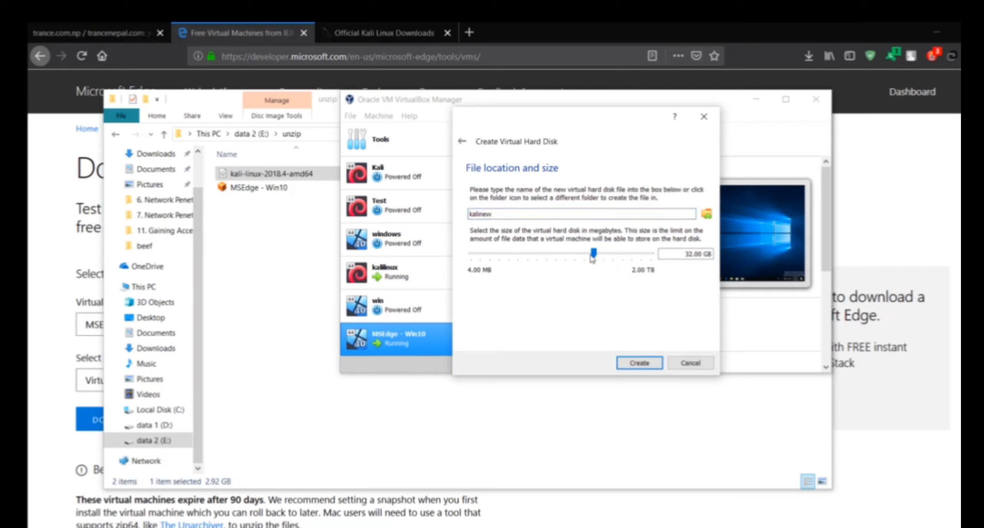
{"action": "left_click_drag", "start_coordinate": [592, 258], "coordinate": [591, 256]}
{"action": "left_click_drag", "start_coordinate": [592, 253], "coordinate": [597, 253]}
{"action": "mouse_move", "coordinate": [596, 252]}
{"action": "left_click_drag", "start_coordinate": [594, 255], "coordinate": [592, 254]}
{"action": "left_click", "coordinate": [629, 362]}
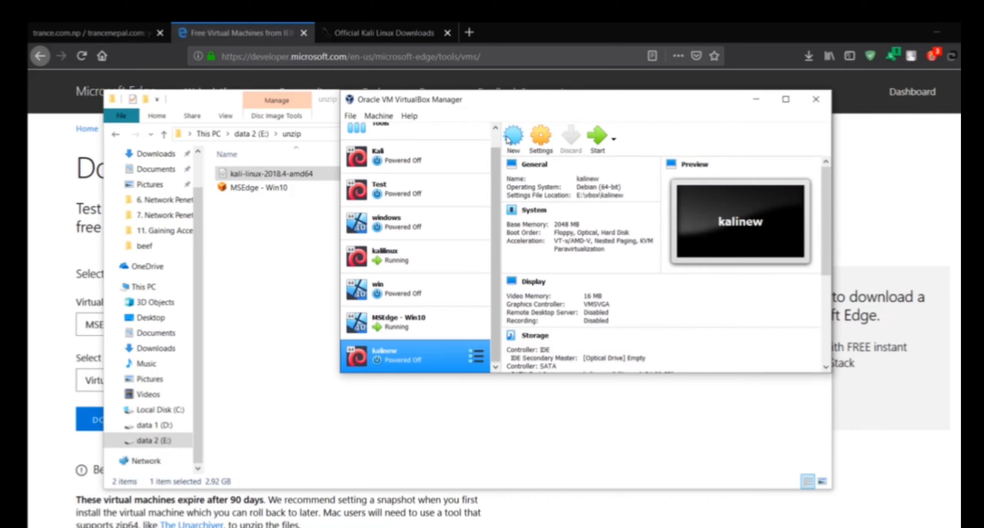
- Set the number of processors to 3 in the kalinew system settings
{"action": "left_click", "coordinate": [538, 136]}
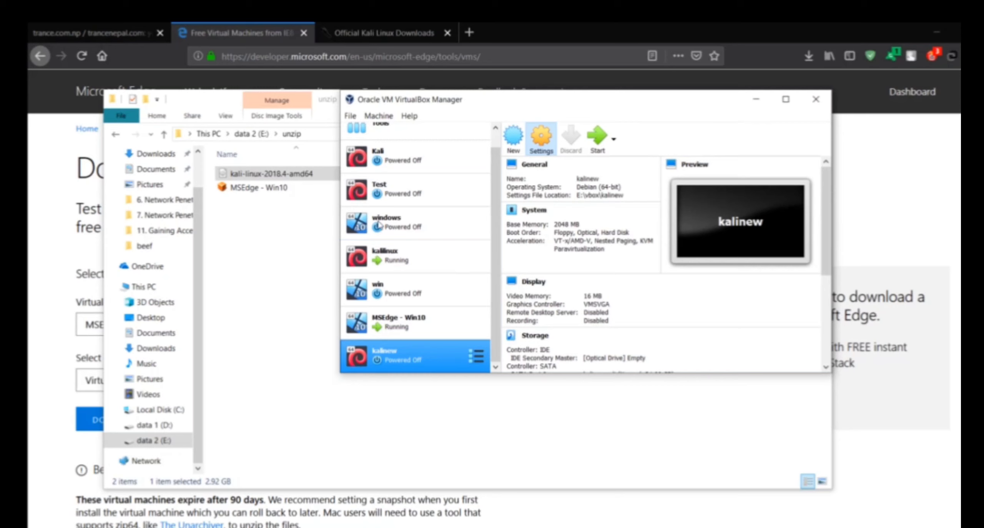
{"action": "left_click", "coordinate": [442, 163]}
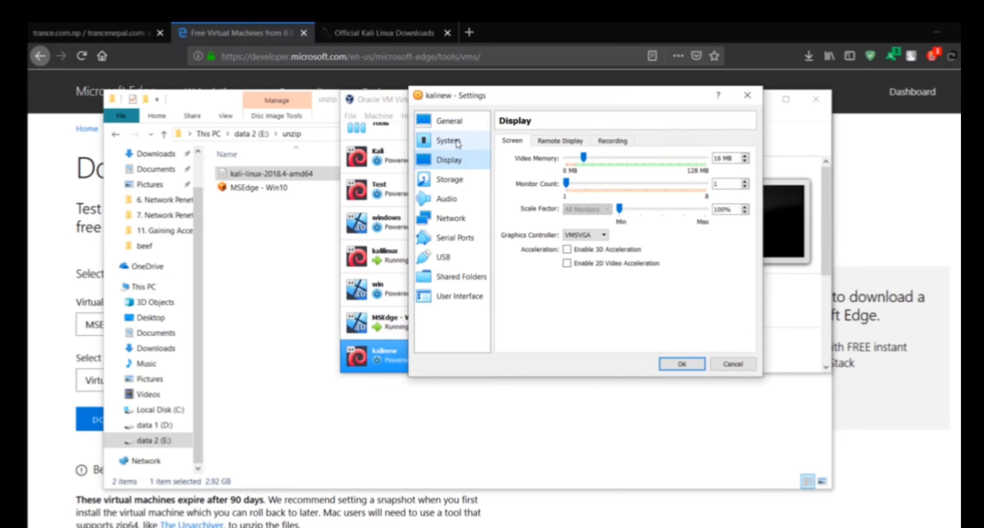
{"action": "left_click", "coordinate": [457, 143]}
{"action": "left_click", "coordinate": [571, 141]}
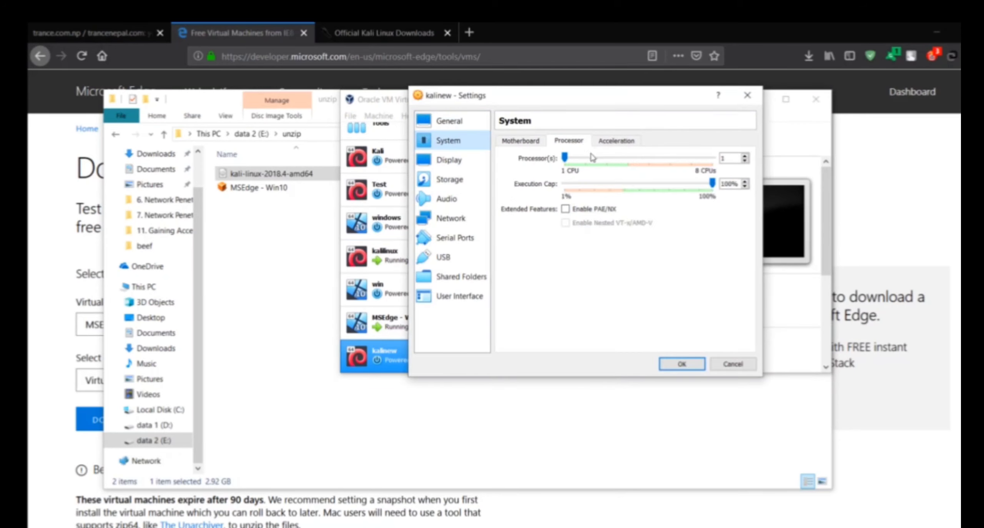
{"action": "left_click", "coordinate": [612, 159]}
{"action": "left_click", "coordinate": [628, 160]}
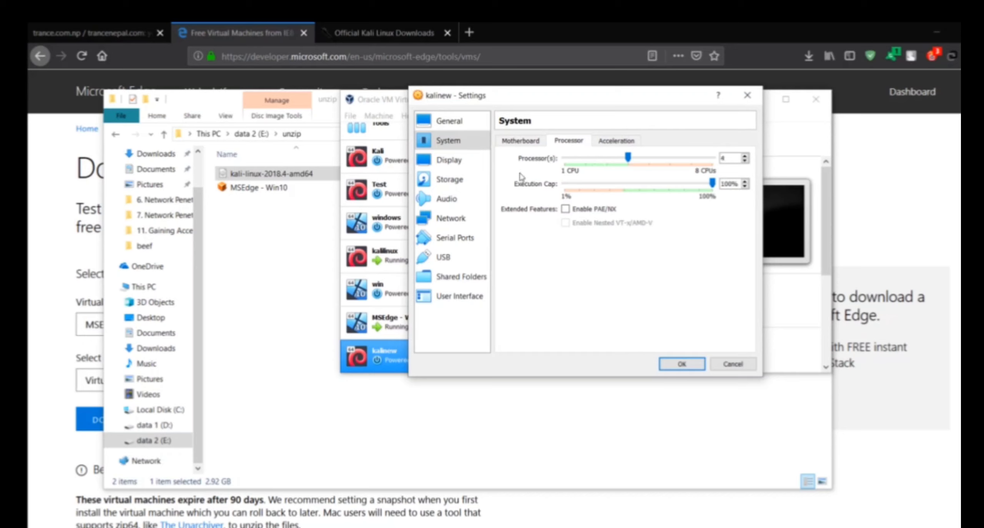
{"action": "left_click", "coordinate": [613, 161]}
- Attach kali-linux-2018.4-amd64 from the unzip folder to kalinew's empty IDE optical drive and save the settings
{"action": "left_click", "coordinate": [482, 182]}
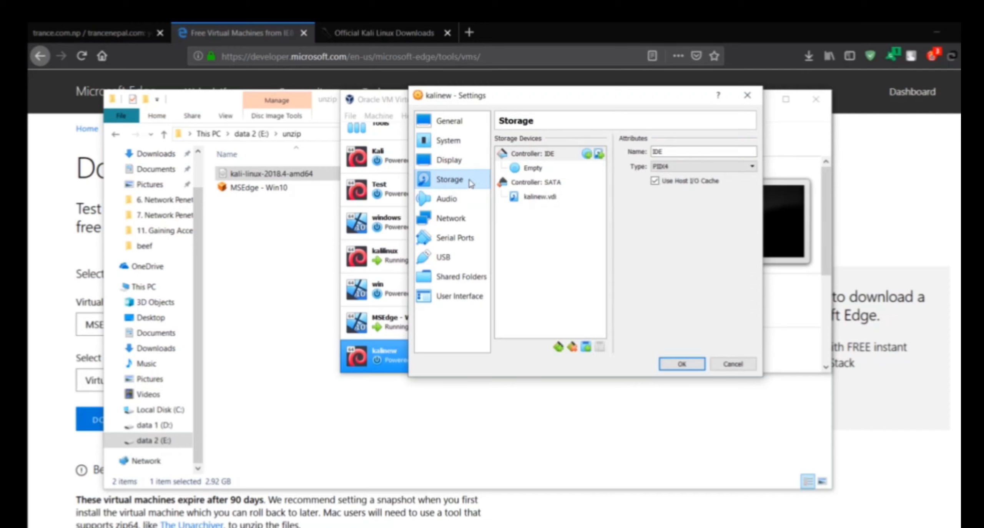
{"action": "left_click", "coordinate": [544, 172]}
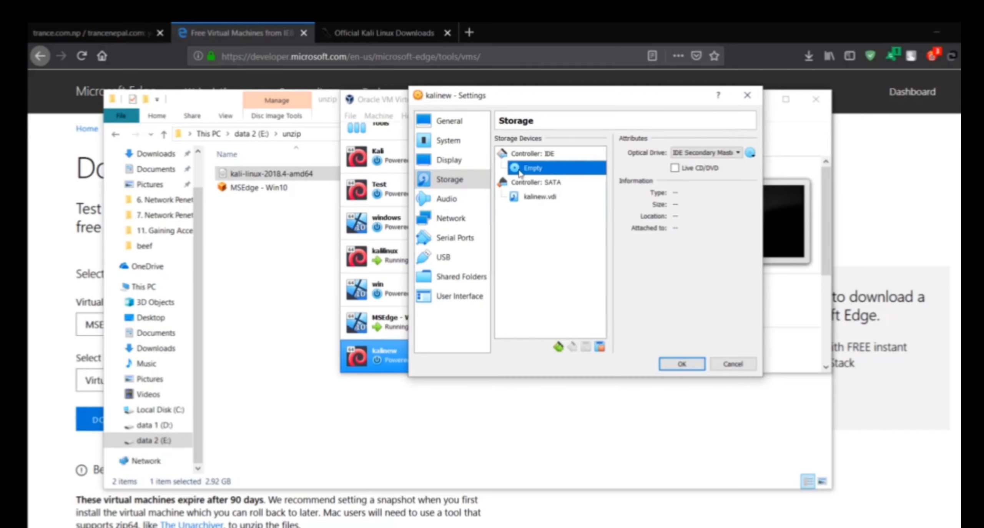
{"action": "left_click", "coordinate": [751, 154]}
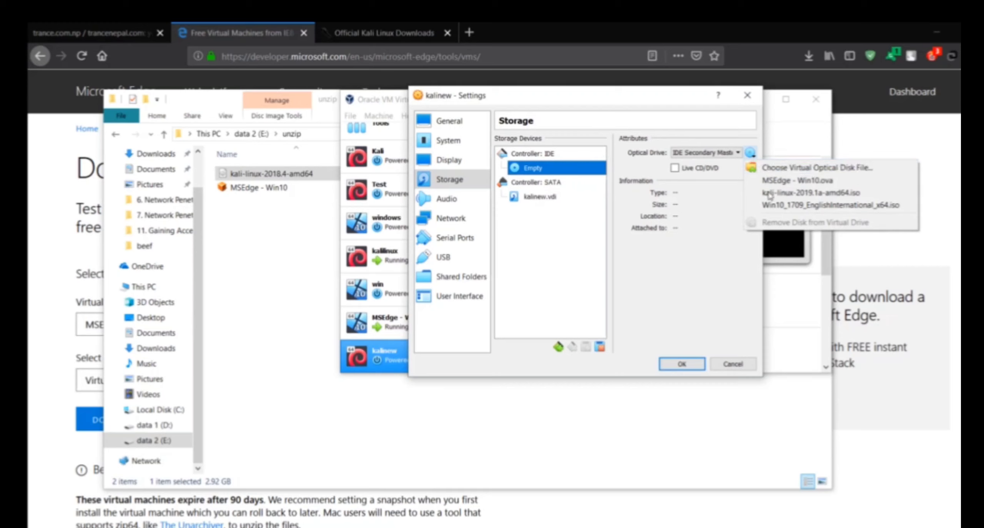
{"action": "left_click", "coordinate": [782, 172]}
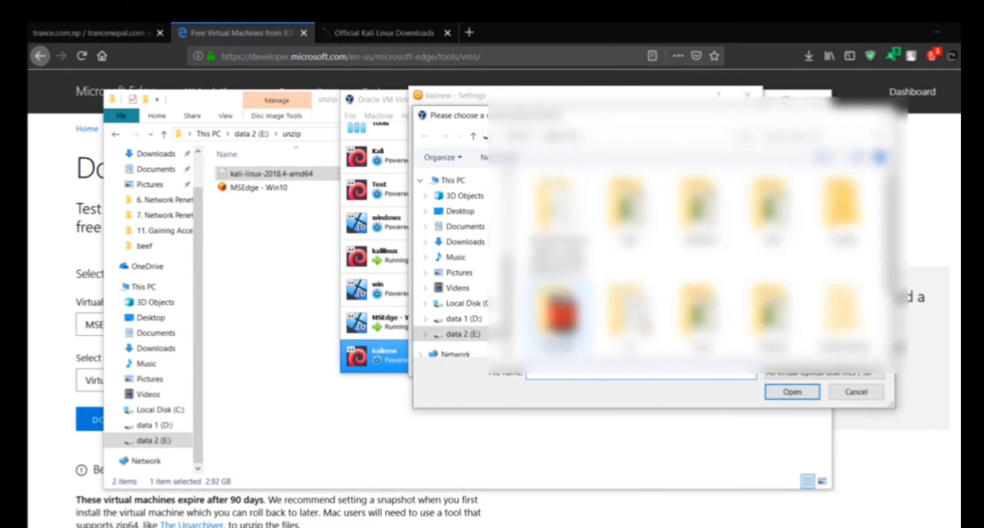
{"action": "scroll", "coordinate": [630, 288], "scroll_direction": "down", "scroll_amount": 3}
{"action": "double_click", "coordinate": [623, 296]}
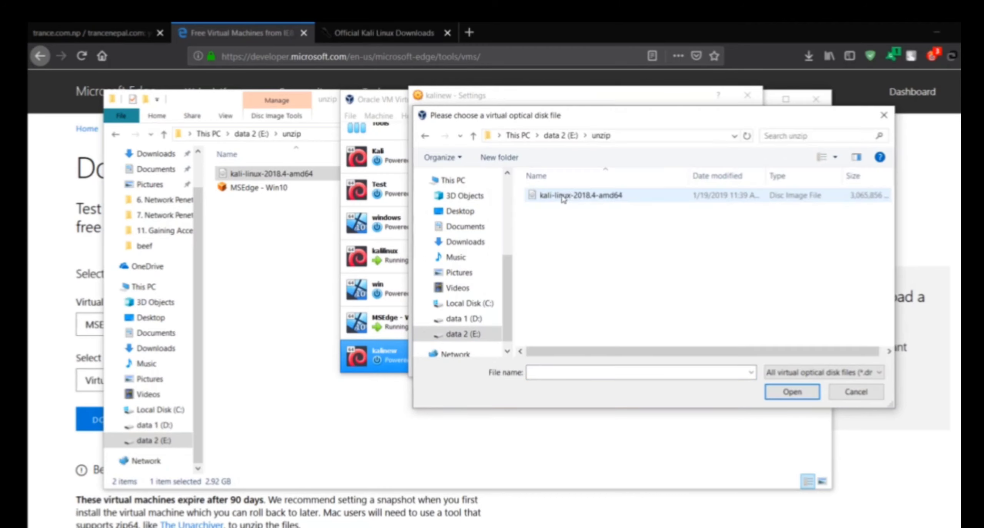
{"action": "left_click", "coordinate": [591, 196]}
{"action": "double_click", "coordinate": [591, 196]}
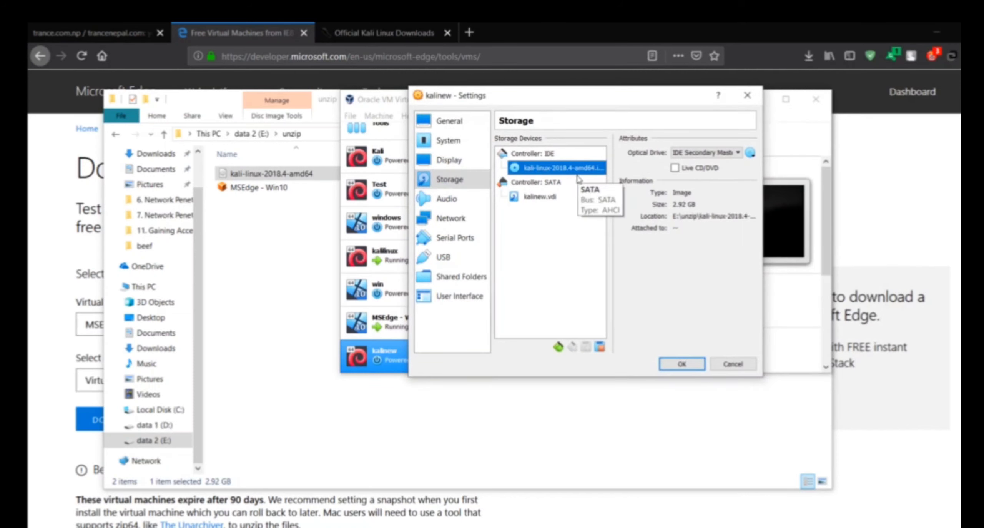
{"action": "left_click", "coordinate": [682, 363]}
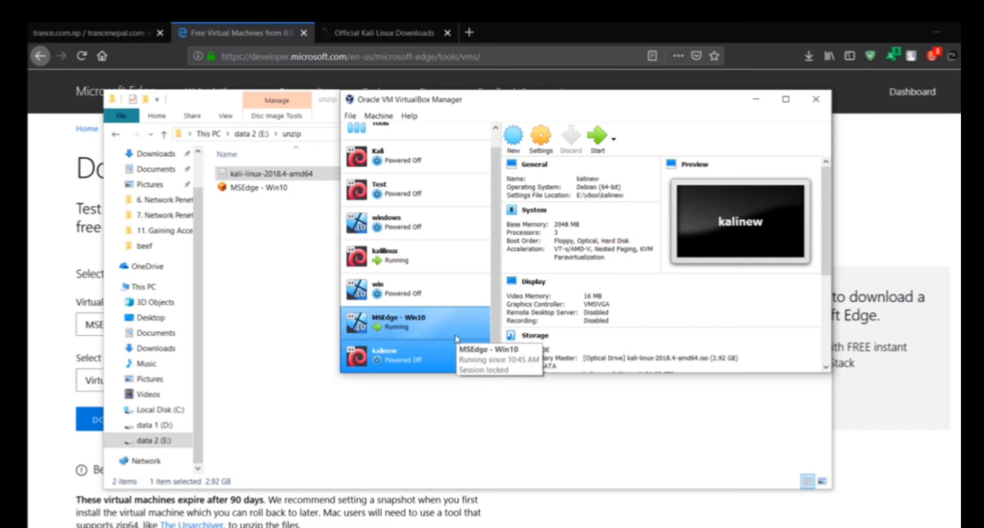
- Start the kalinew virtual machine
{"action": "left_click", "coordinate": [596, 138]}
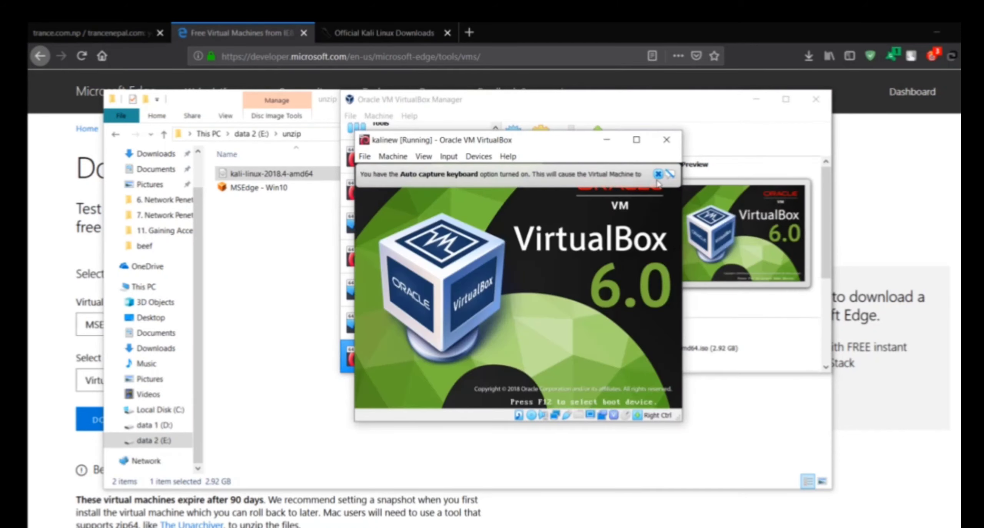
- Dismiss the keyboard capture notice and choose Install from the Kali boot menu
{"action": "left_click", "coordinate": [658, 175]}
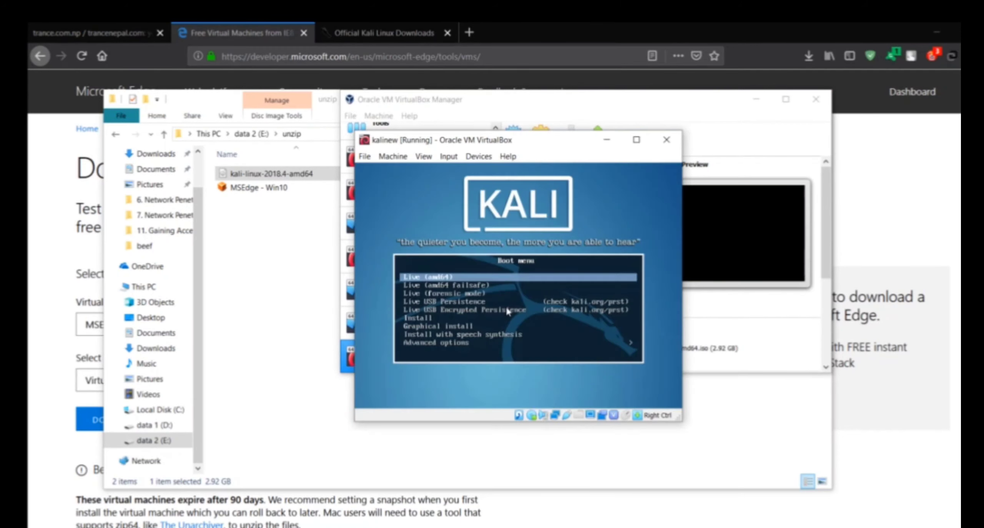
{"action": "key", "text": "Down"}
{"action": "key", "text": "Down"}
{"action": "key", "text": "Down"}
{"action": "key", "text": "Down"}
{"action": "key", "text": "Down"}
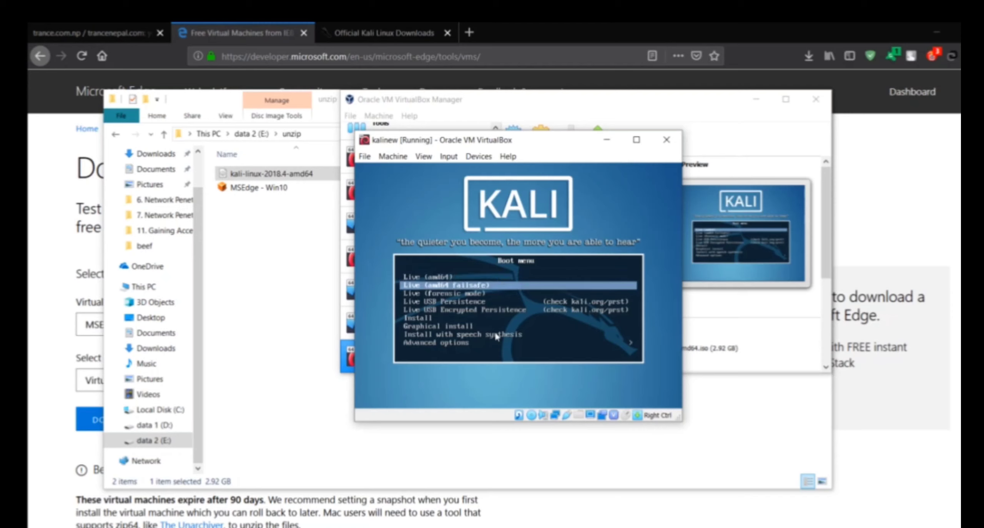
{"action": "key", "text": "Up"}
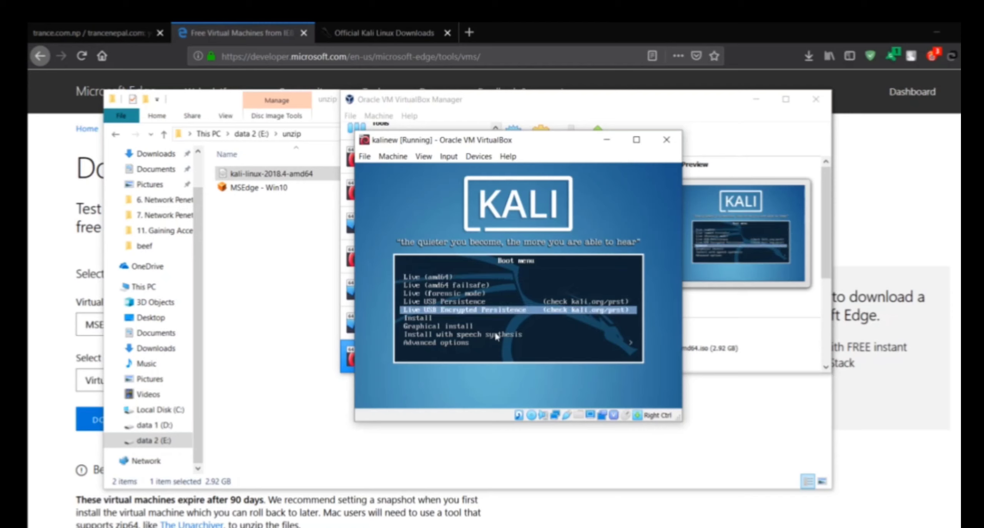
{"action": "key", "text": "Down"}
{"action": "key", "text": "Return"}
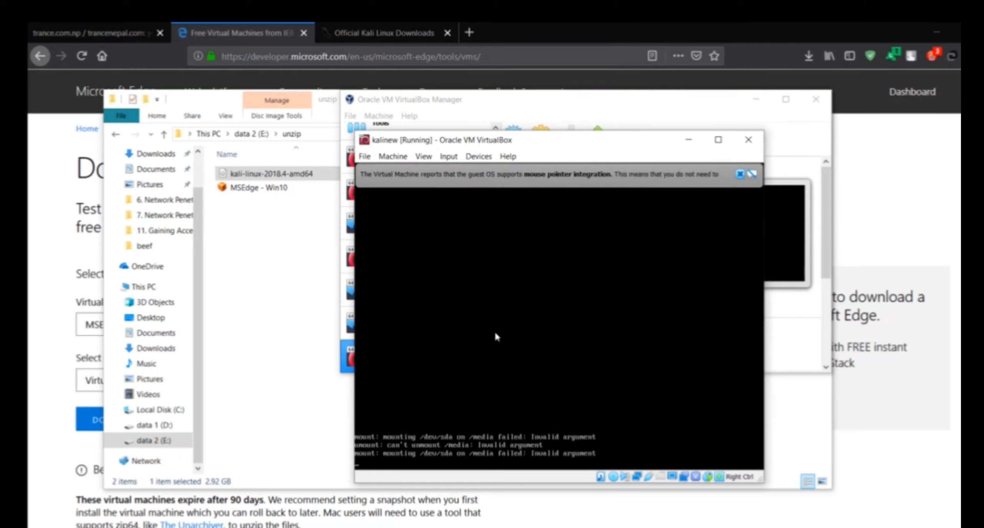
- Dismiss the mouse integration notice, then select English as the installer language and United States as the location
{"action": "left_click", "coordinate": [740, 174]}
{"action": "left_click", "coordinate": [742, 180]}
{"action": "key", "text": "Control_R"}
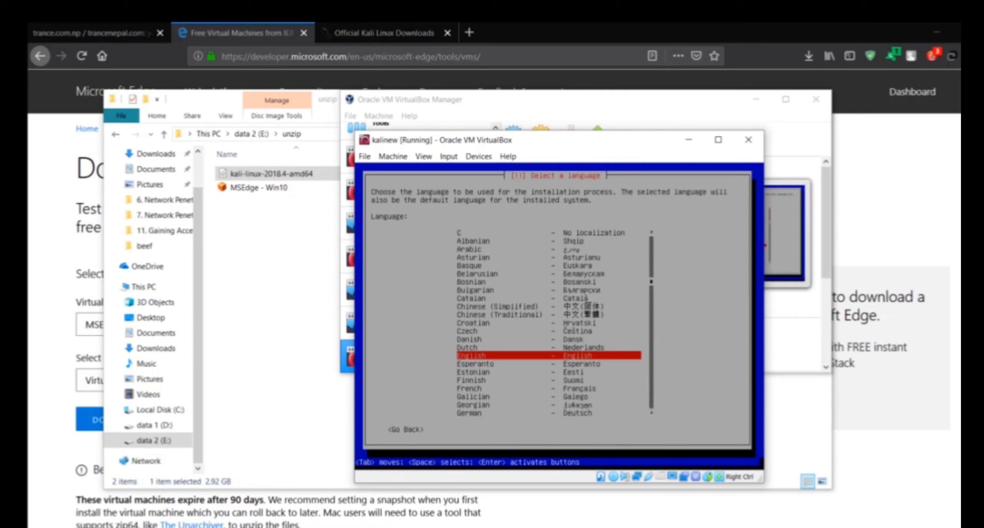
{"action": "key", "text": "Return"}
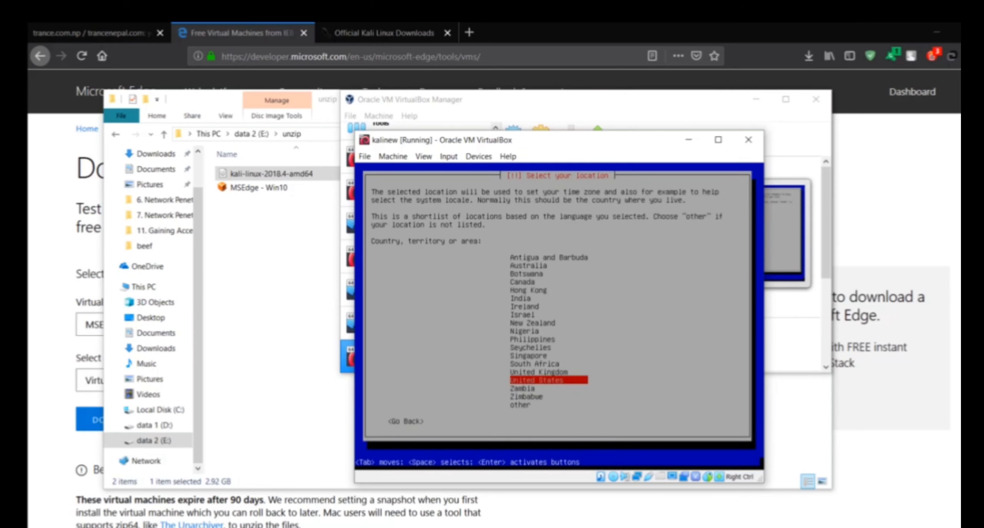
{"action": "key", "text": "Return"}
{"action": "key", "text": "Return"}
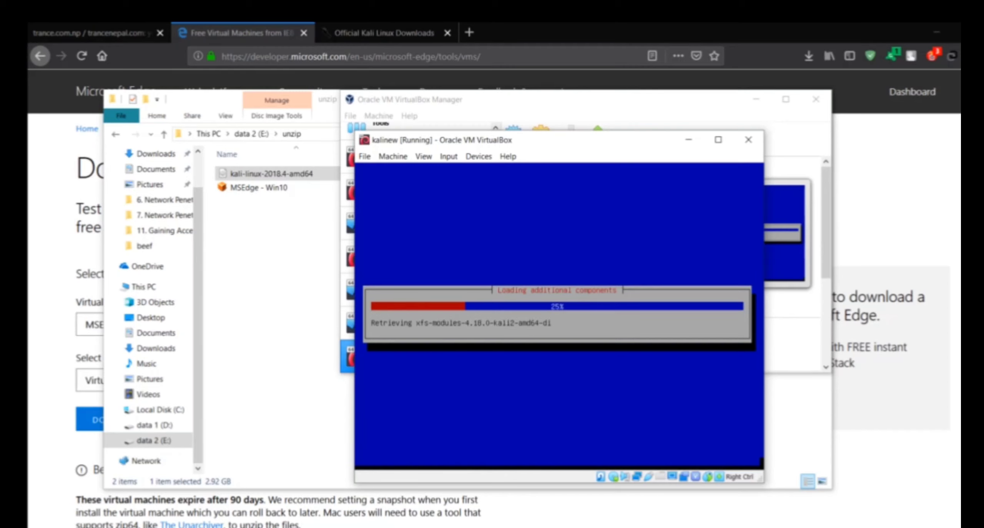
- Open MSEdge - Win10 from the unzip folder and import the appliance into VirtualBox with its suggested settings
{"action": "left_click", "coordinate": [281, 304]}
{"action": "left_click", "coordinate": [281, 304]}
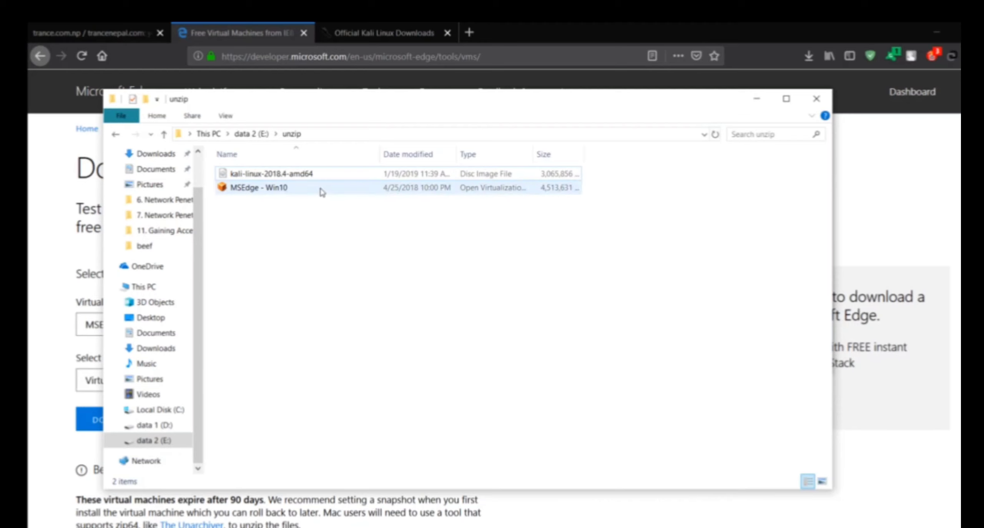
{"action": "left_click", "coordinate": [325, 189]}
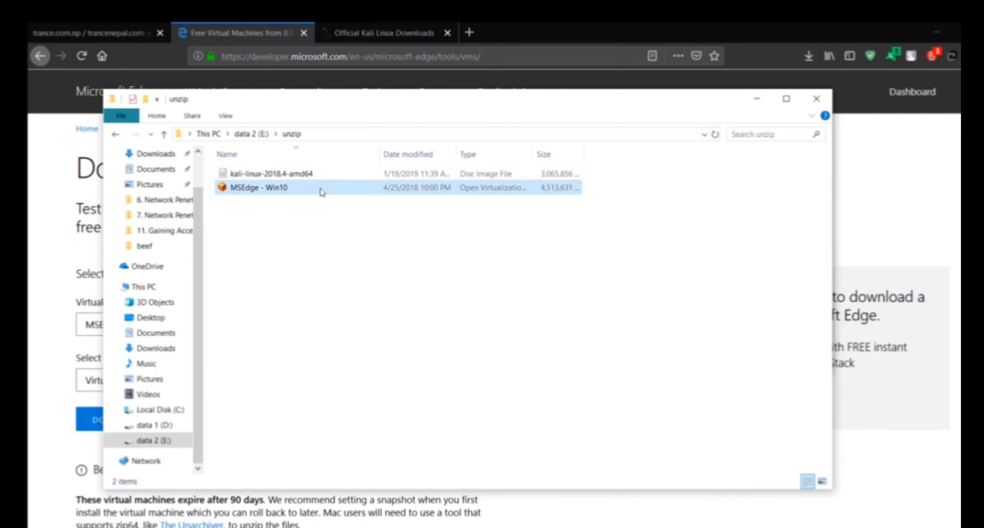
{"action": "double_click", "coordinate": [289, 189]}
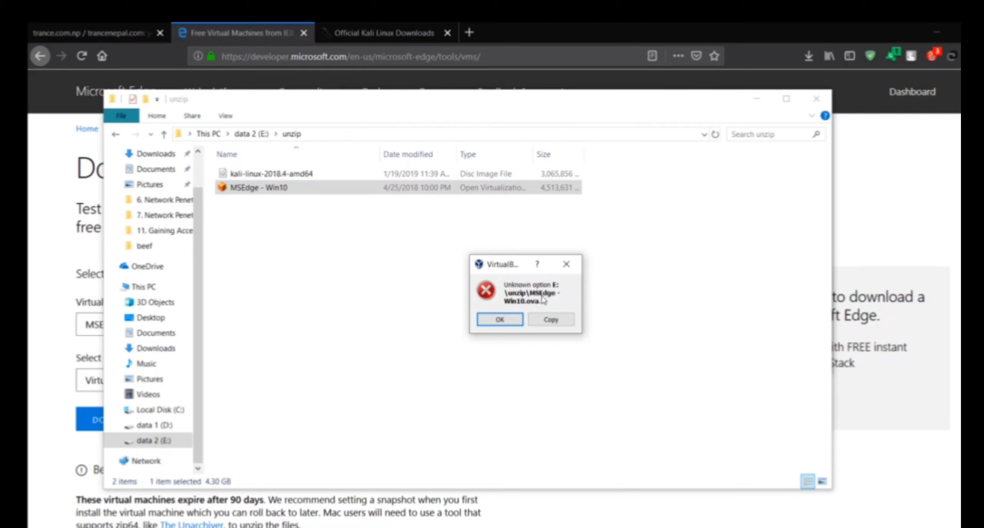
{"action": "left_click", "coordinate": [566, 264]}
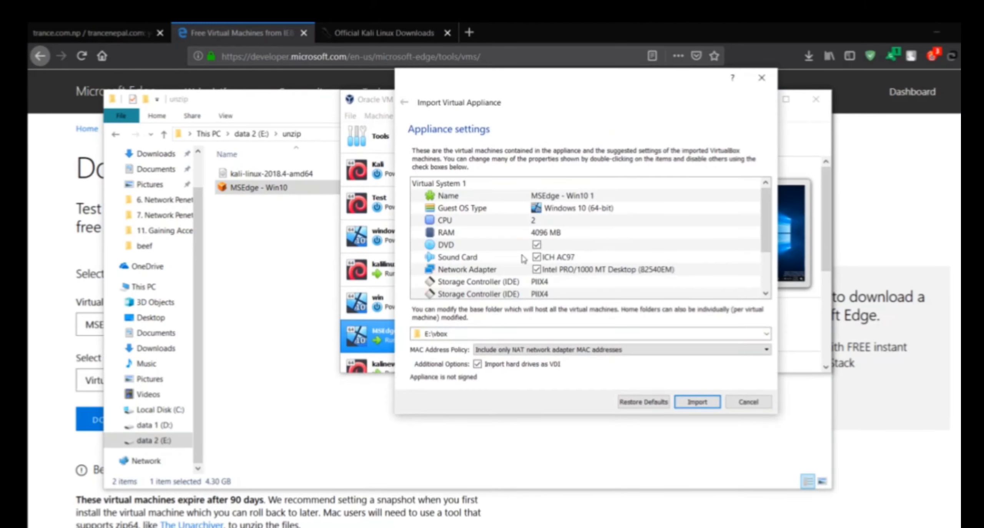
{"action": "scroll", "coordinate": [524, 258], "scroll_direction": "down", "scroll_amount": 2}
{"action": "scroll", "coordinate": [524, 258], "scroll_direction": "up", "scroll_amount": 2}
{"action": "scroll", "coordinate": [523, 258], "scroll_direction": "down", "scroll_amount": 2}
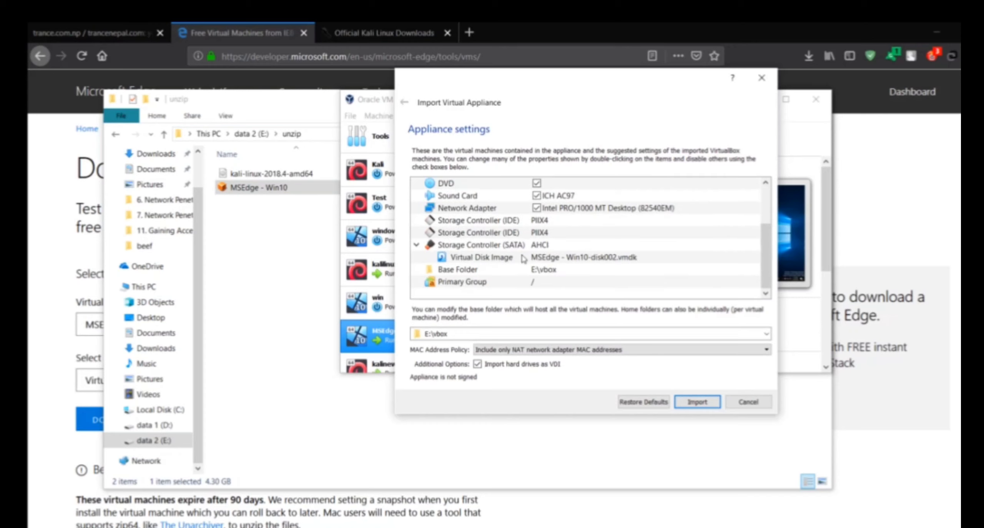
{"action": "scroll", "coordinate": [524, 258], "scroll_direction": "up", "scroll_amount": 2}
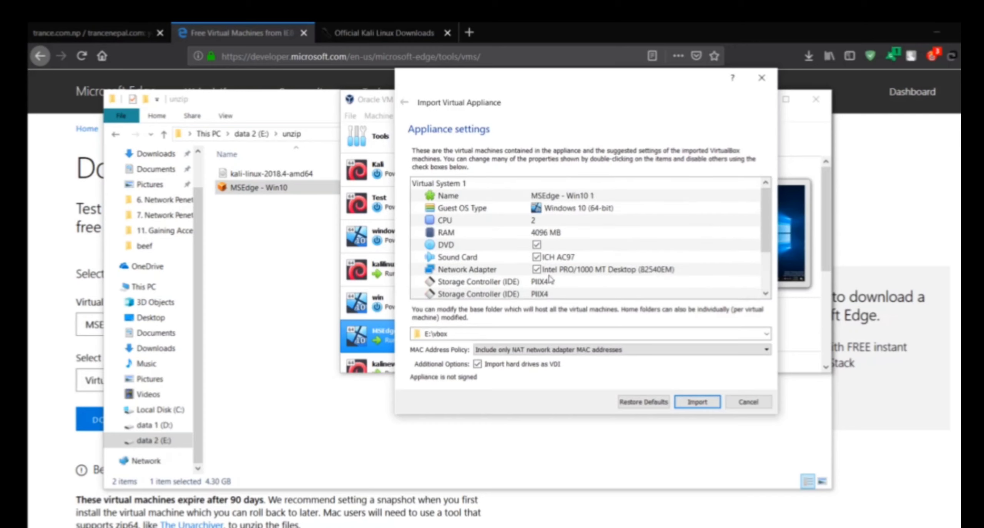
{"action": "left_click", "coordinate": [696, 403]}
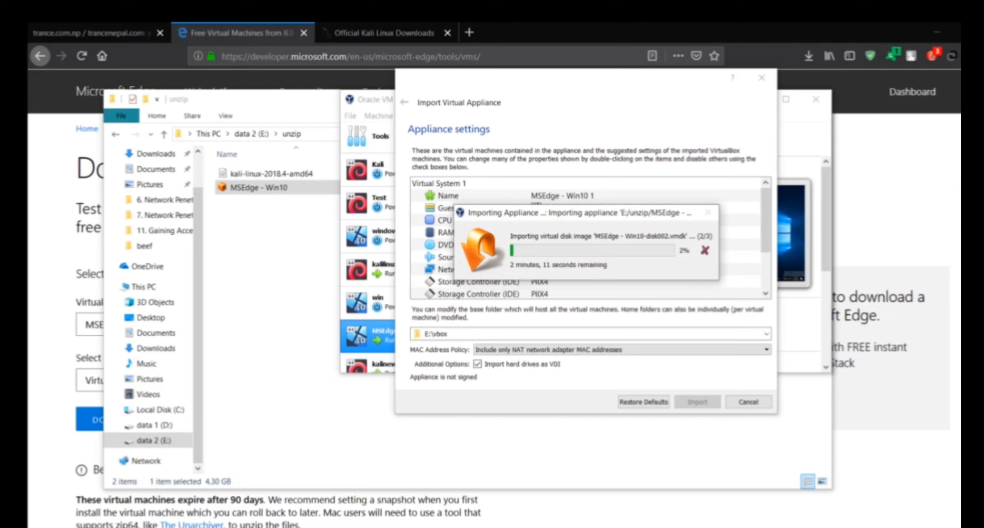
- Bring the kalinew machine window to the front and reposition it, with the unzip folder window minimized
{"action": "mouse_move", "coordinate": [454, 525]}
{"action": "mouse_move", "coordinate": [385, 499]}
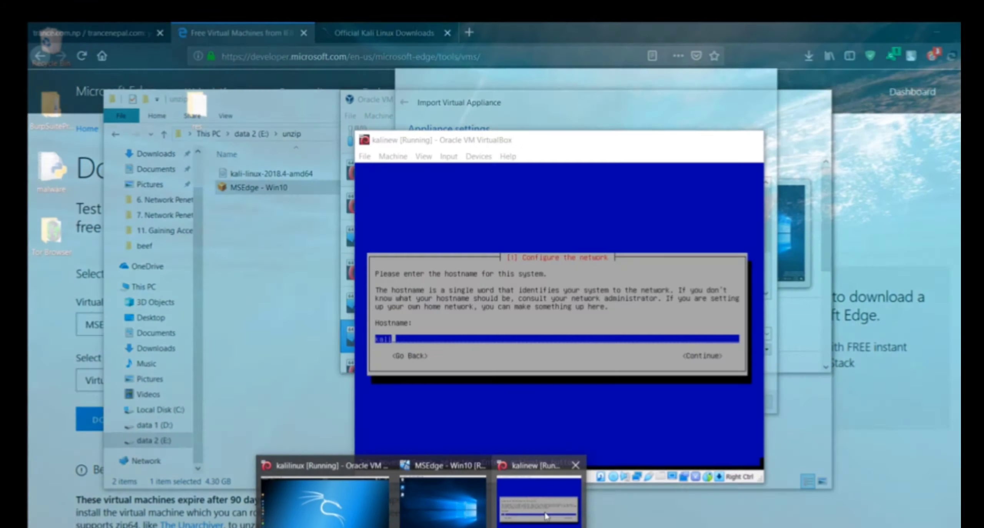
{"action": "left_click", "coordinate": [546, 515]}
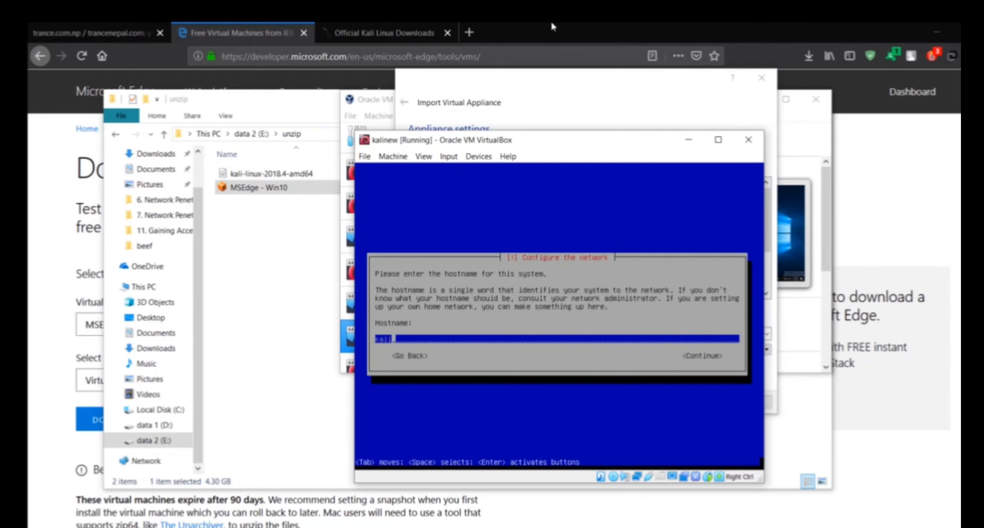
{"action": "left_click_drag", "start_coordinate": [508, 146], "coordinate": [277, 160]}
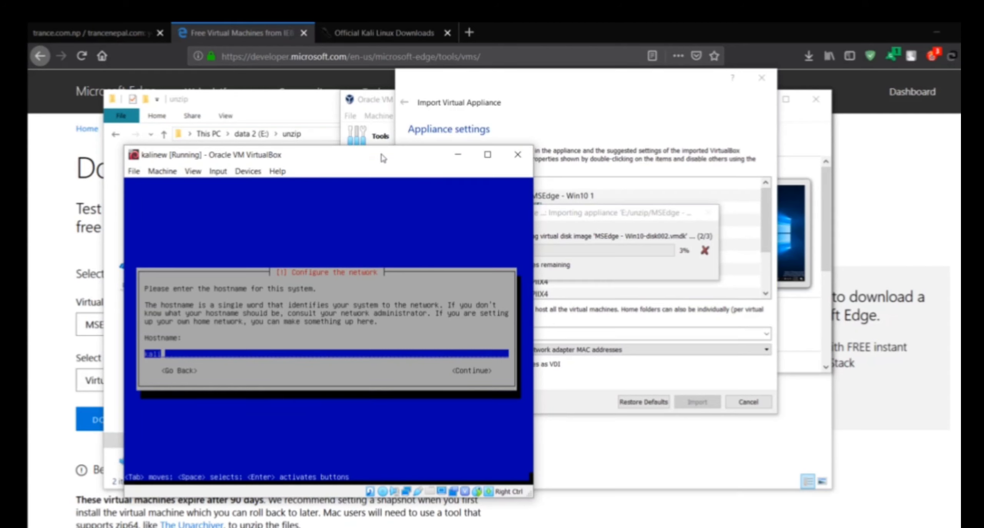
{"action": "left_click_drag", "start_coordinate": [383, 154], "coordinate": [315, 93]}
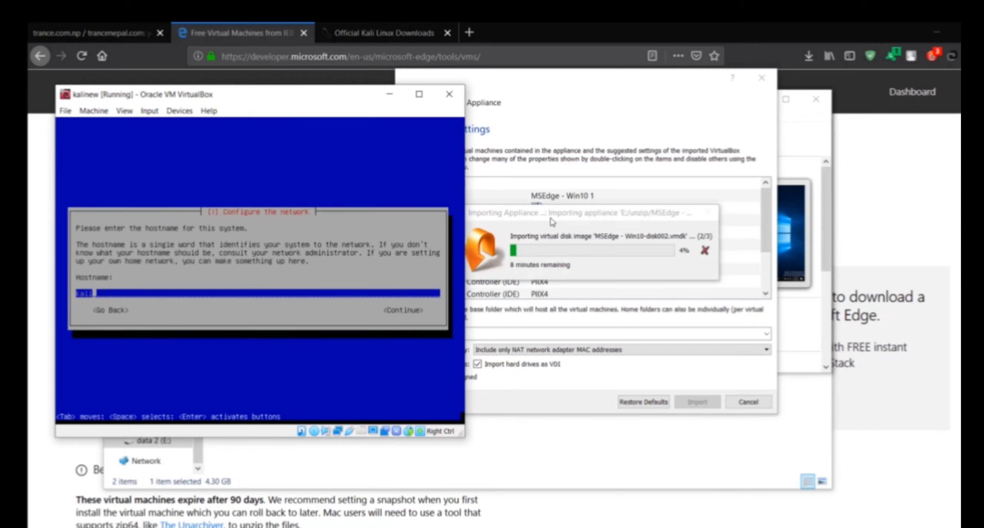
{"action": "left_click", "coordinate": [536, 447]}
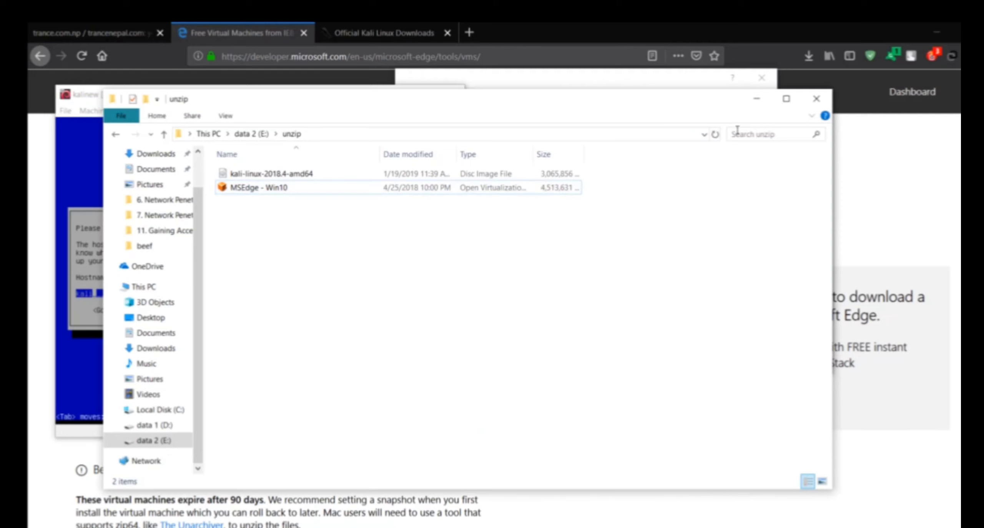
{"action": "left_click", "coordinate": [757, 99]}
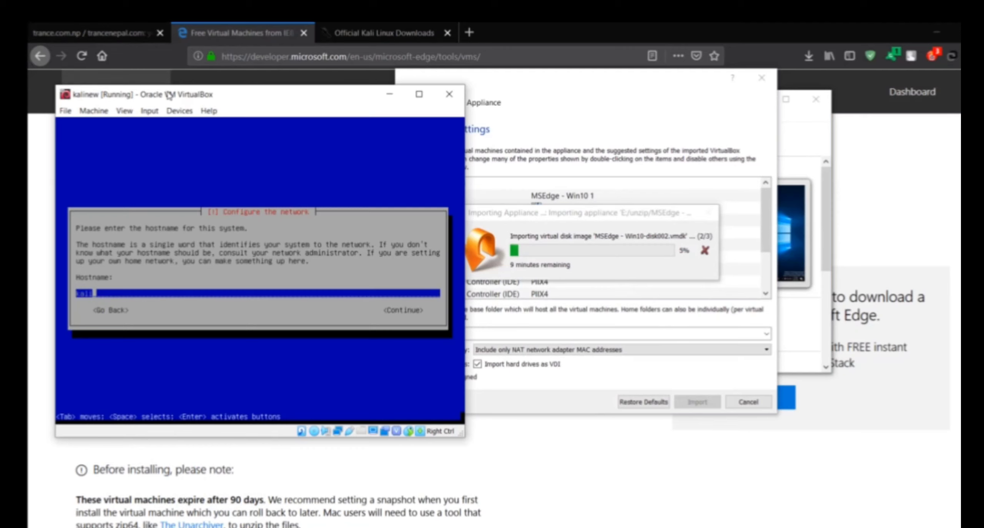
{"action": "left_click_drag", "start_coordinate": [170, 94], "coordinate": [391, 348]}
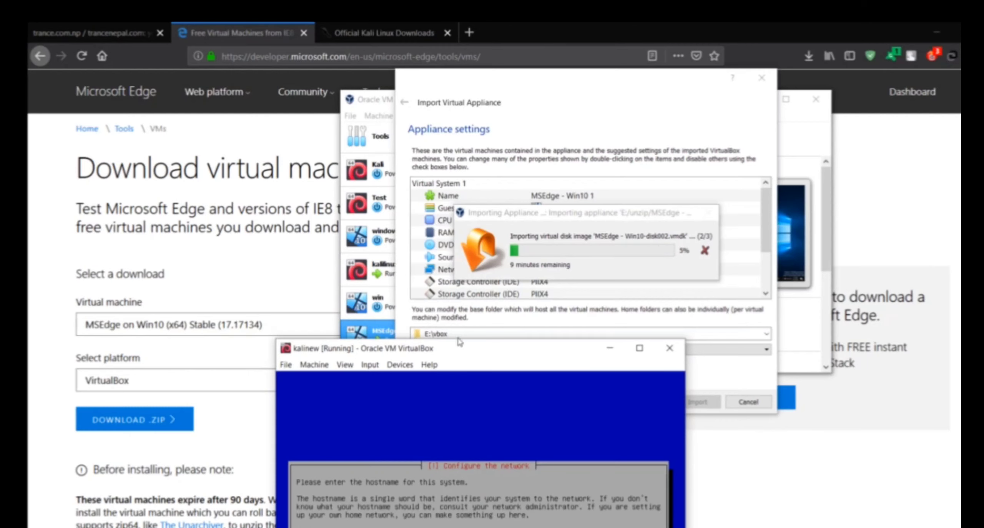
{"action": "left_click_drag", "start_coordinate": [447, 353], "coordinate": [465, 171]}
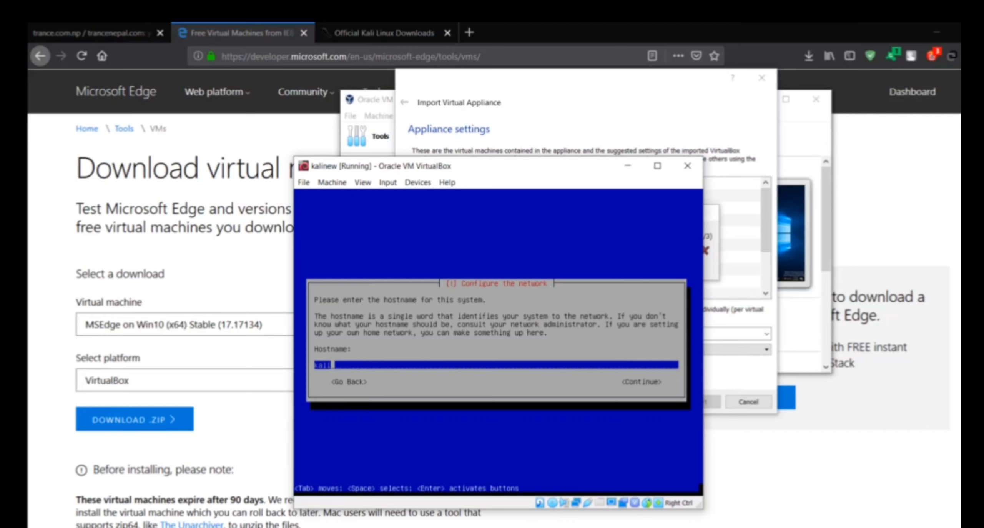
- Accept kali as the system's hostname and leave the domain name blank
{"action": "key", "text": "Return"}
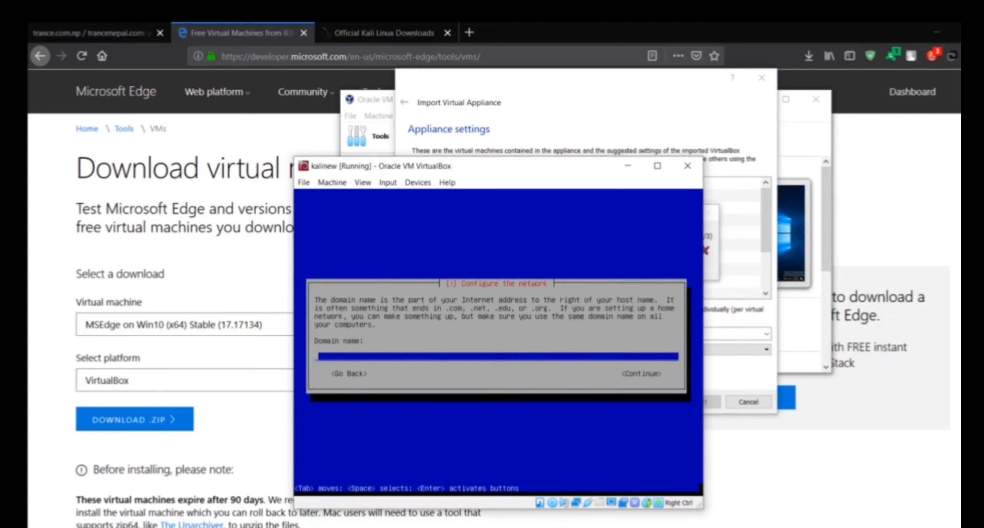
{"action": "key", "text": "Return"}
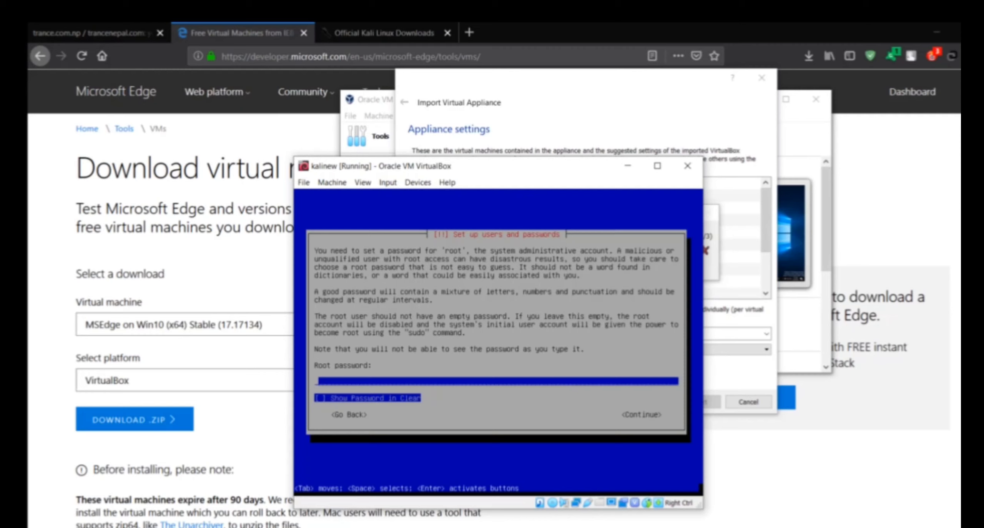
- Enter and verify the root password, and select Eastern as the time zone
{"action": "type", "text": "******"}
{"action": "key", "text": "Return"}
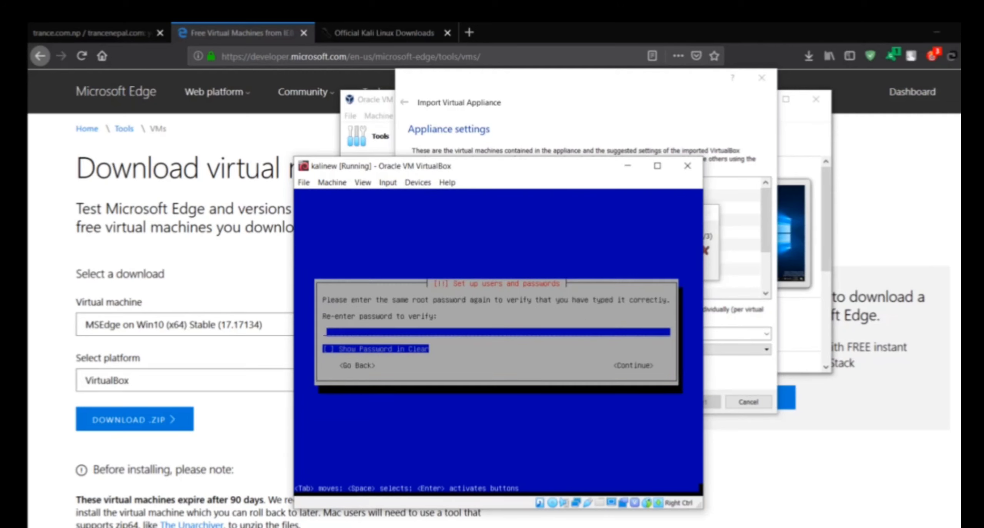
{"action": "type", "text": "******"}
{"action": "key", "text": "Return"}
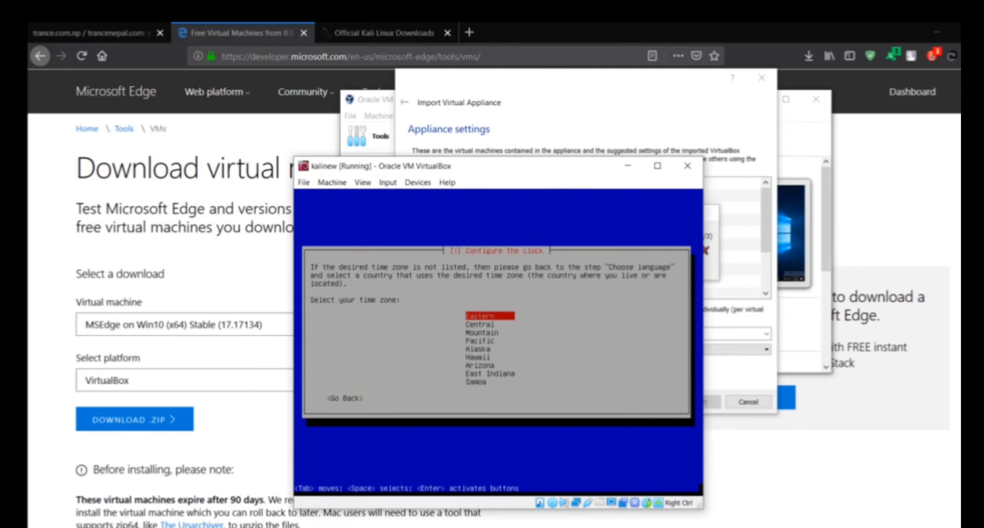
{"action": "key", "text": "Return"}
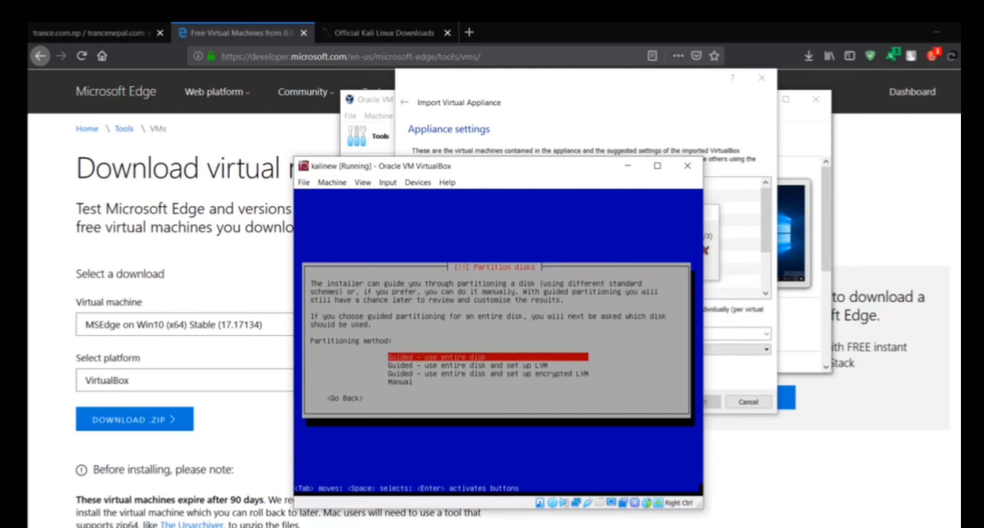
- Partition the entire virtual disk with the guided method, all files in one partition, and write the changes to disk
{"action": "key", "text": "Return"}
{"action": "key", "text": "Return"}
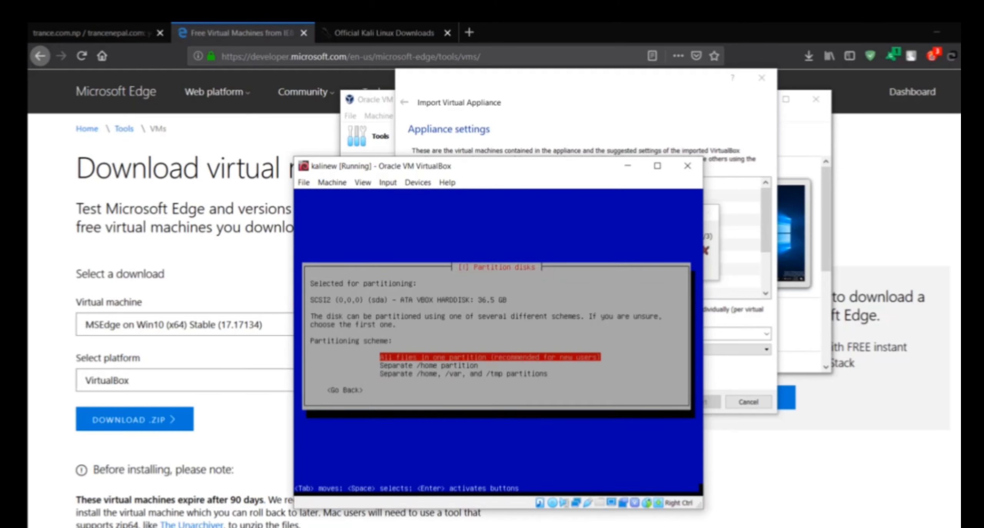
{"action": "key", "text": "Return"}
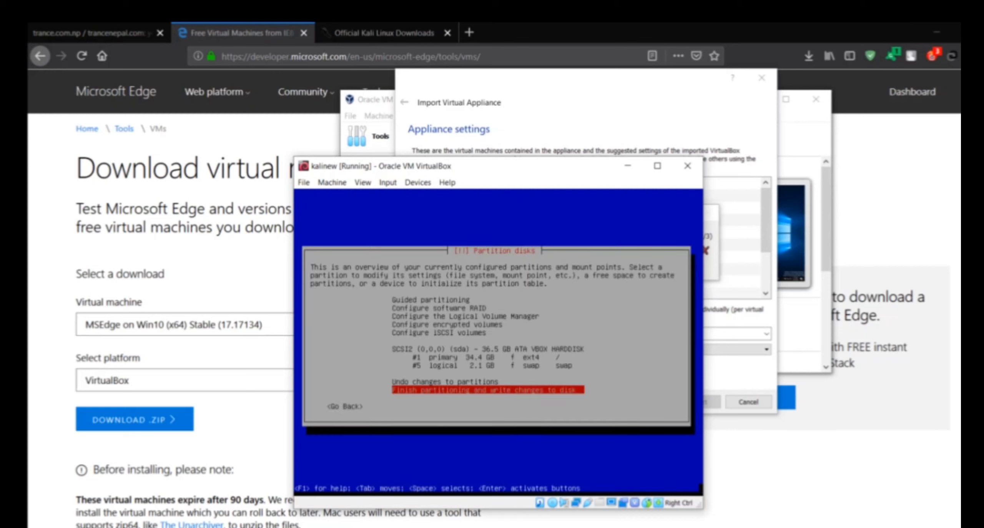
{"action": "key", "text": "Return"}
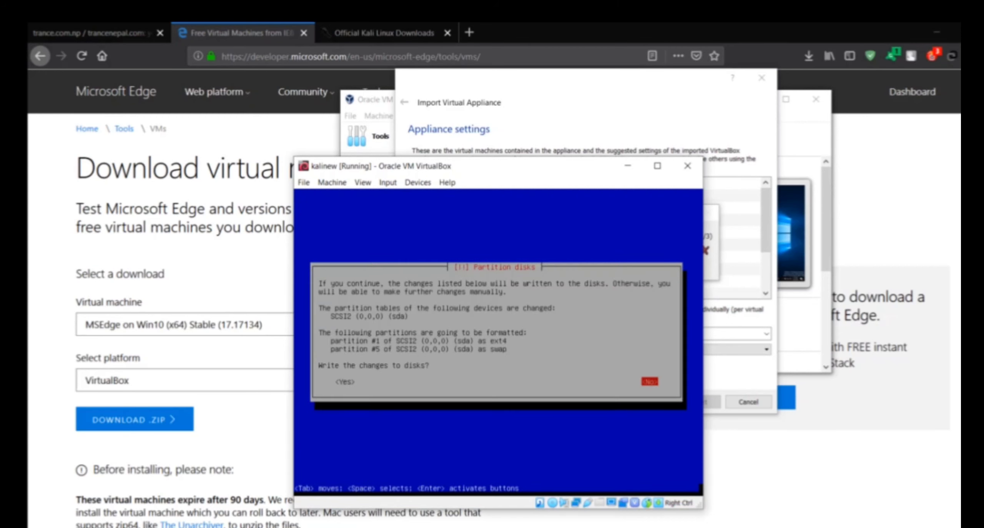
{"action": "key", "text": "Left"}
{"action": "key", "text": "Return"}
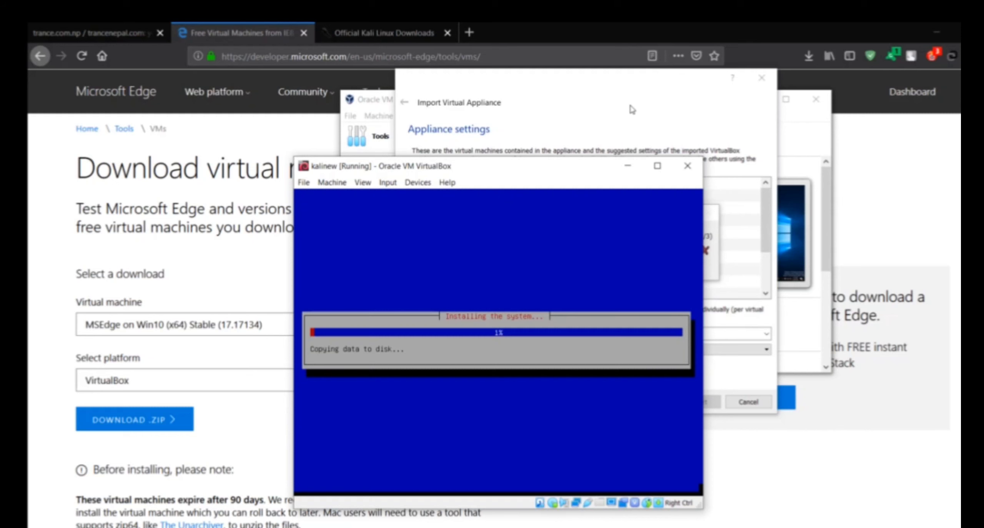
- Cancel the running MSEdge - Win10 appliance import and close the import wizard
{"action": "left_click", "coordinate": [621, 115]}
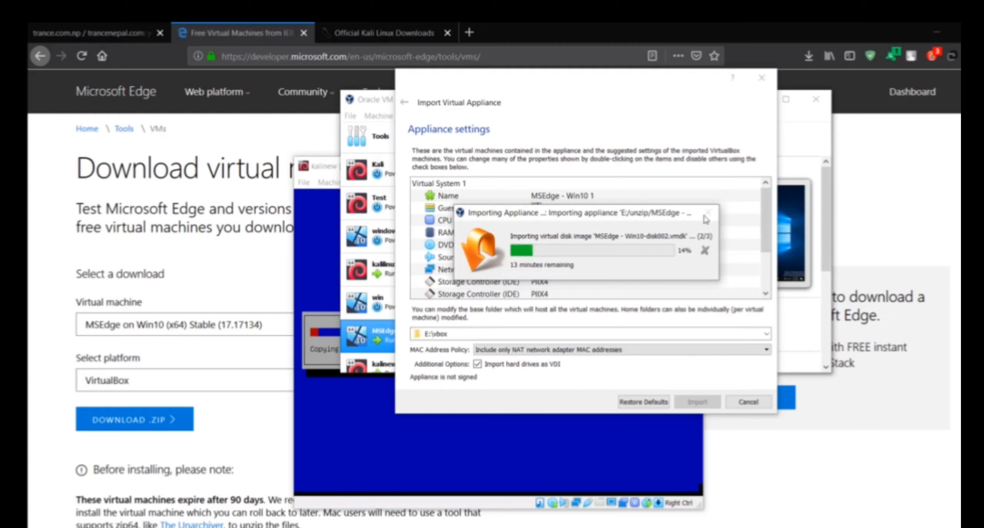
{"action": "left_click", "coordinate": [750, 411]}
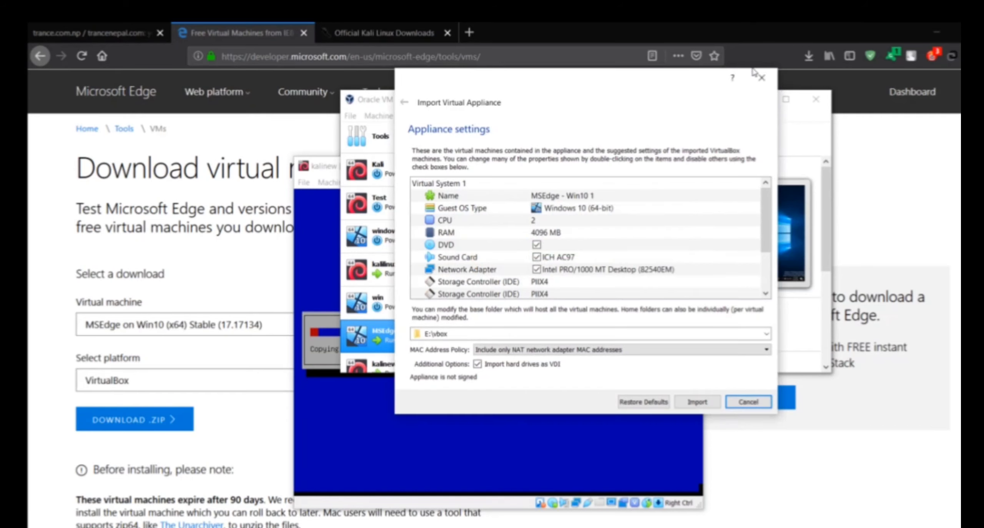
{"action": "left_click", "coordinate": [761, 78]}
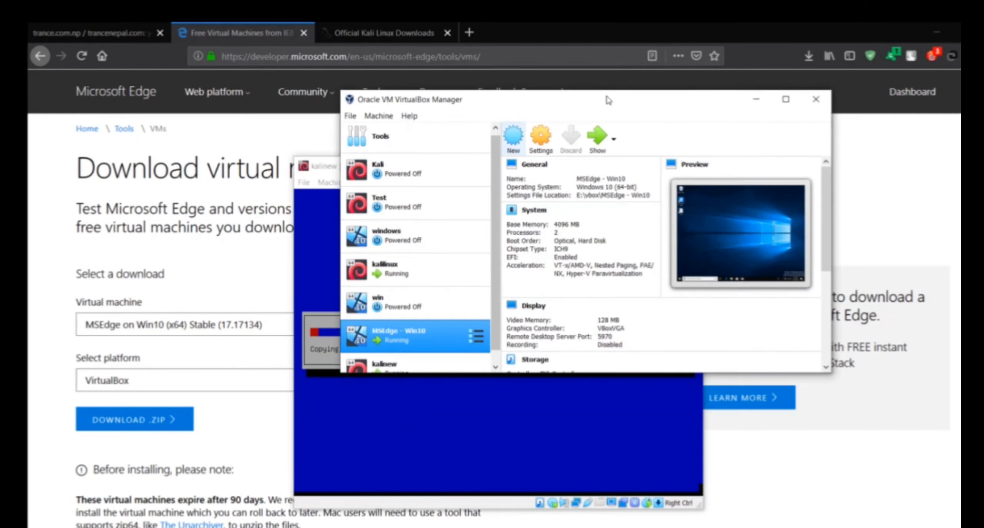
- Maximize the VirtualBox Manager window
{"action": "double_click", "coordinate": [611, 103]}
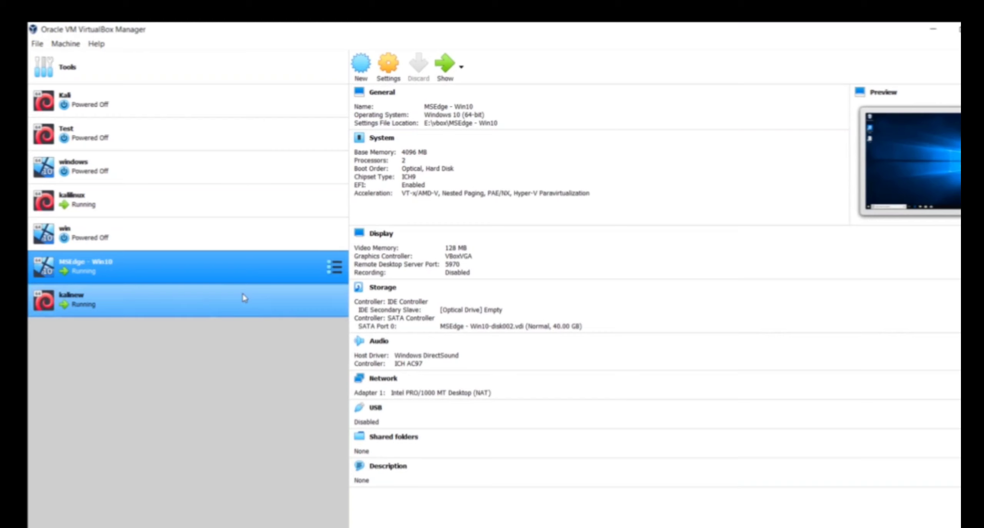
- Review the storage, motherboard and processor settings of the MSEdge - Win10 virtual machine, and close its settings
{"action": "left_click", "coordinate": [74, 319]}
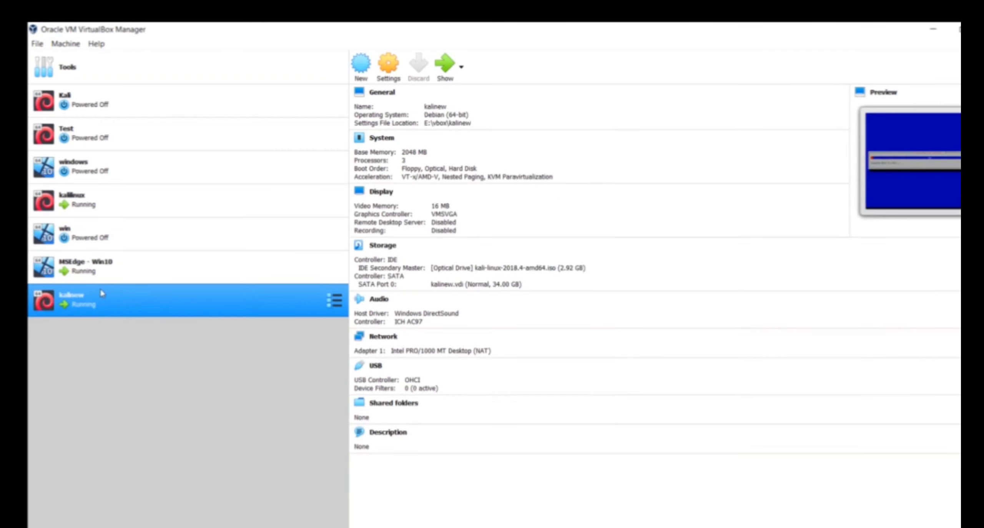
{"action": "left_click", "coordinate": [96, 277]}
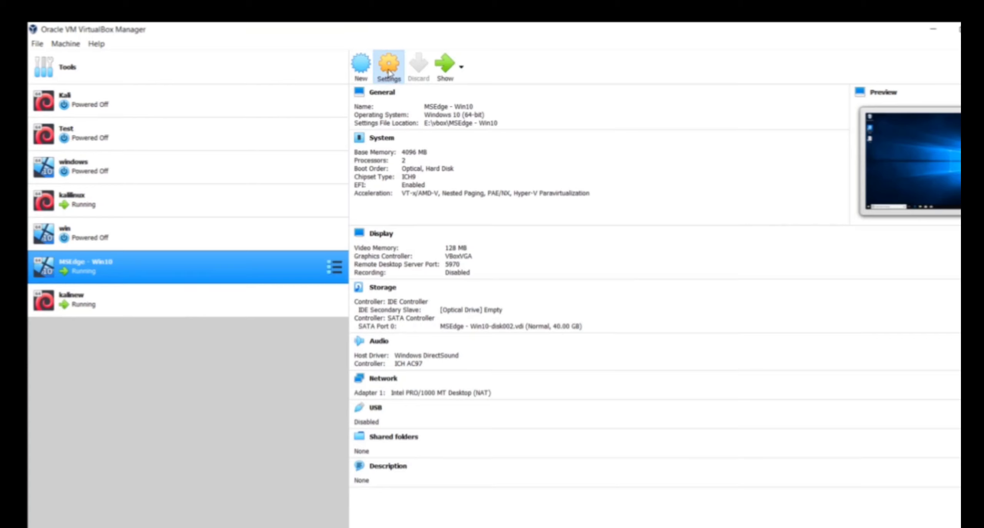
{"action": "left_click", "coordinate": [389, 72]}
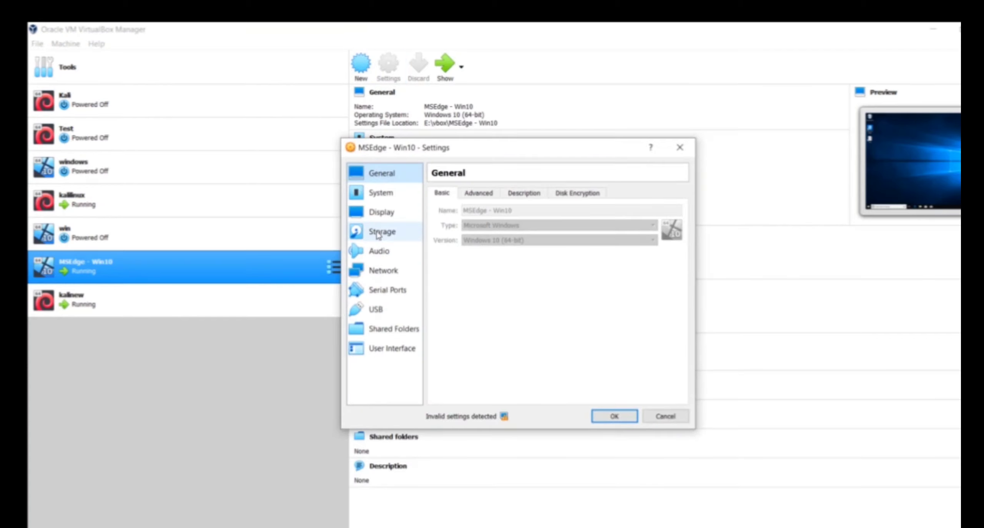
{"action": "left_click", "coordinate": [379, 233]}
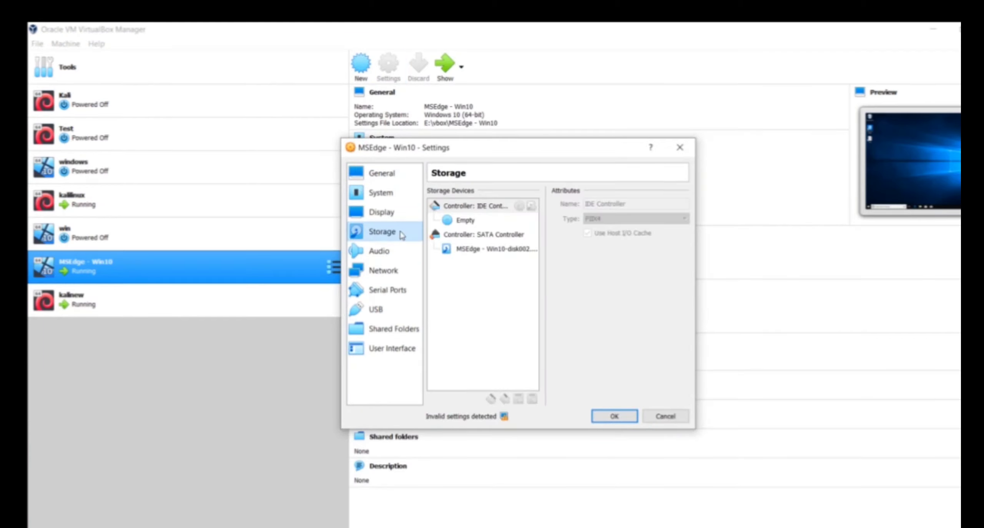
{"action": "left_click", "coordinate": [389, 194]}
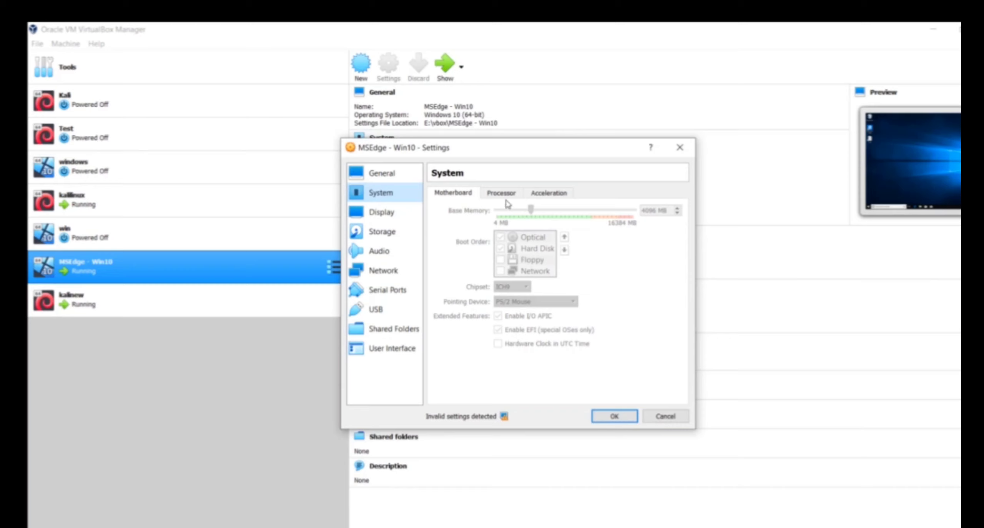
{"action": "left_click", "coordinate": [505, 195]}
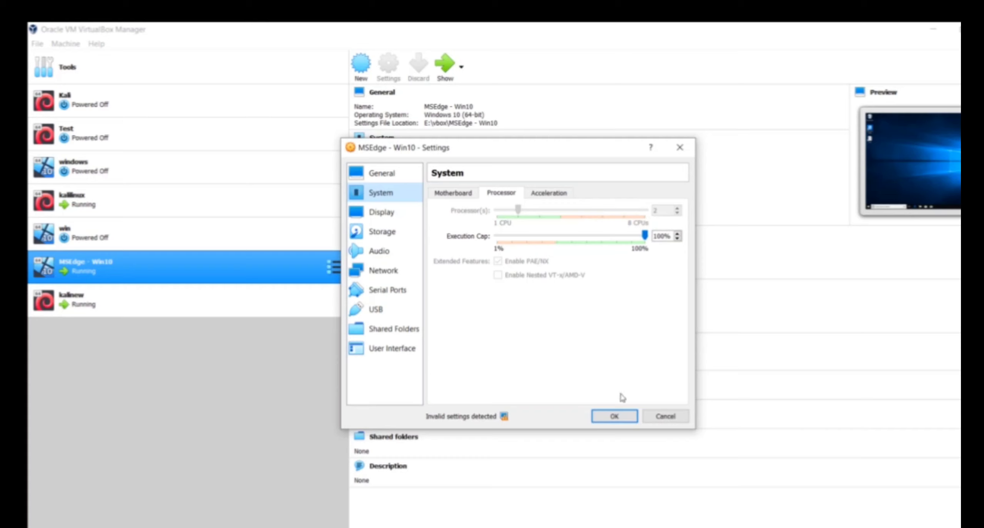
{"action": "left_click", "coordinate": [615, 417]}
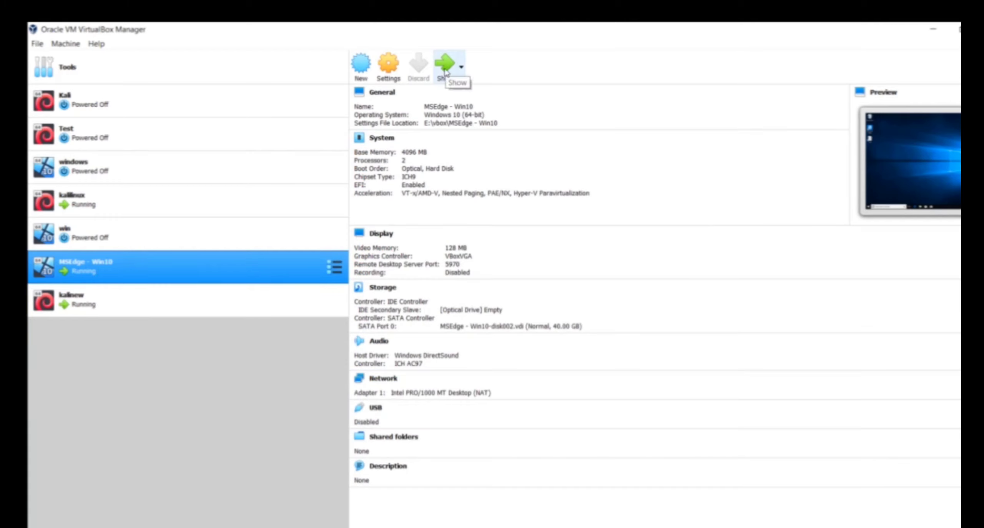
- Show the running MSEdge - Win10 virtual machine maximized, and look over its Start menu and hidden notification icons
{"action": "left_click", "coordinate": [445, 74]}
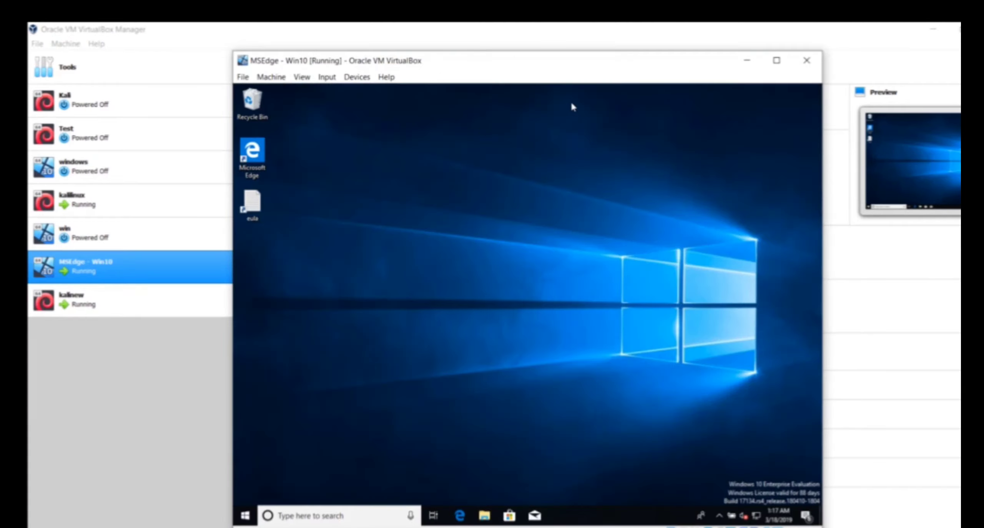
{"action": "double_click", "coordinate": [536, 62]}
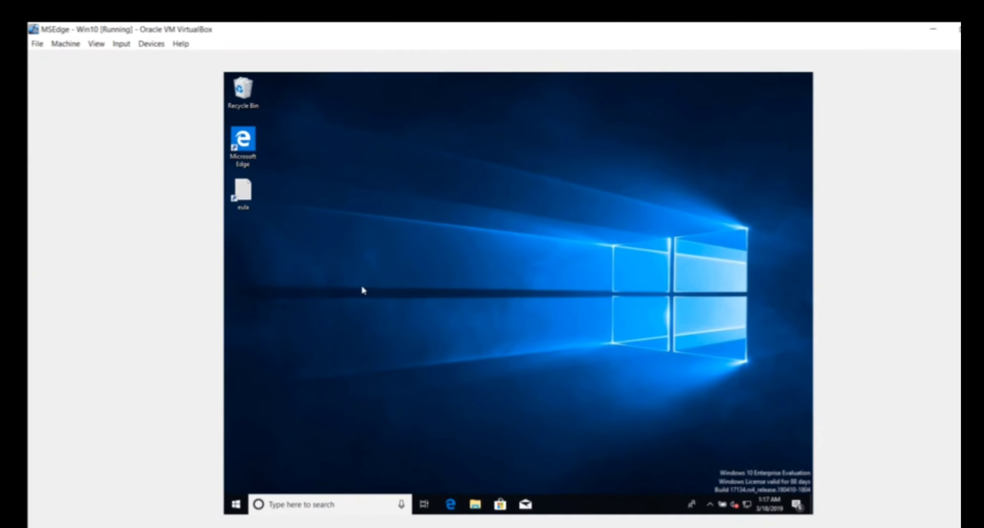
{"action": "left_click", "coordinate": [236, 504]}
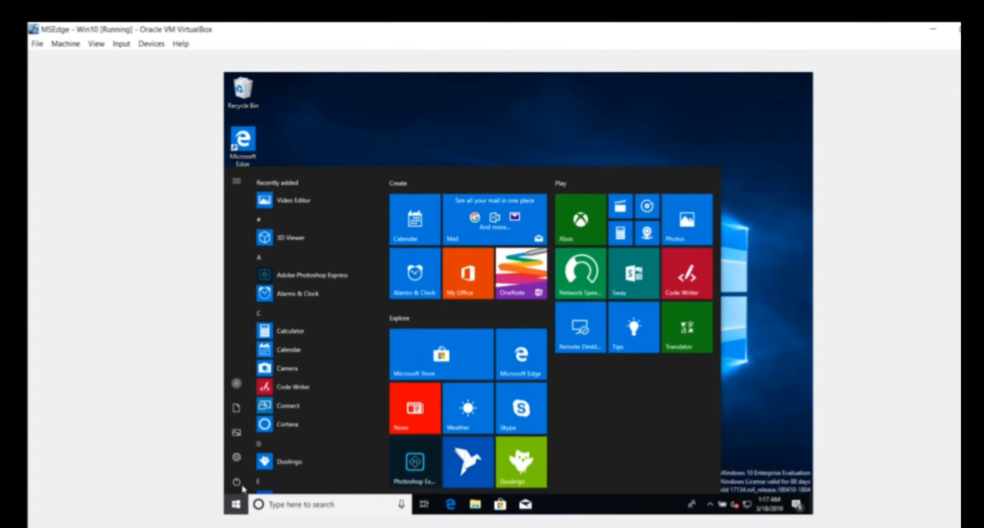
{"action": "left_click", "coordinate": [604, 121]}
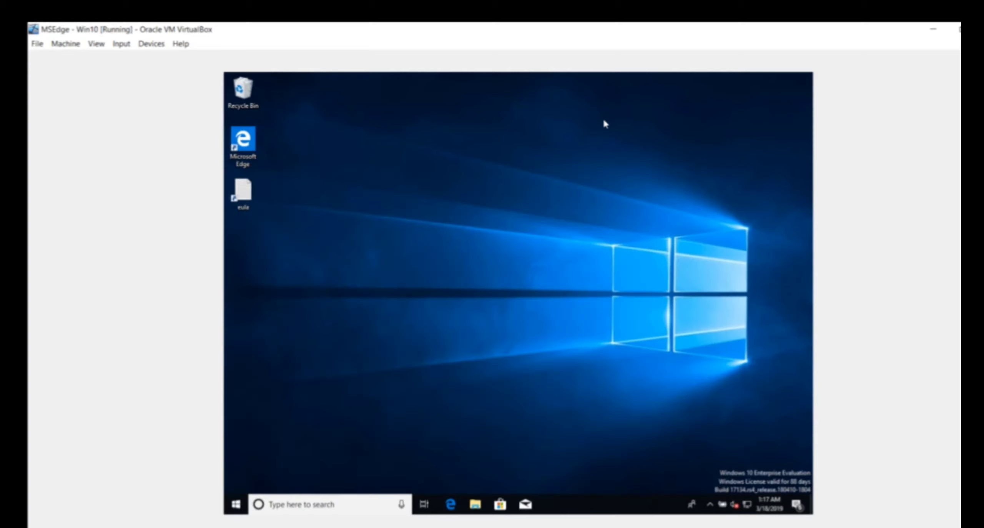
{"action": "left_click", "coordinate": [709, 504]}
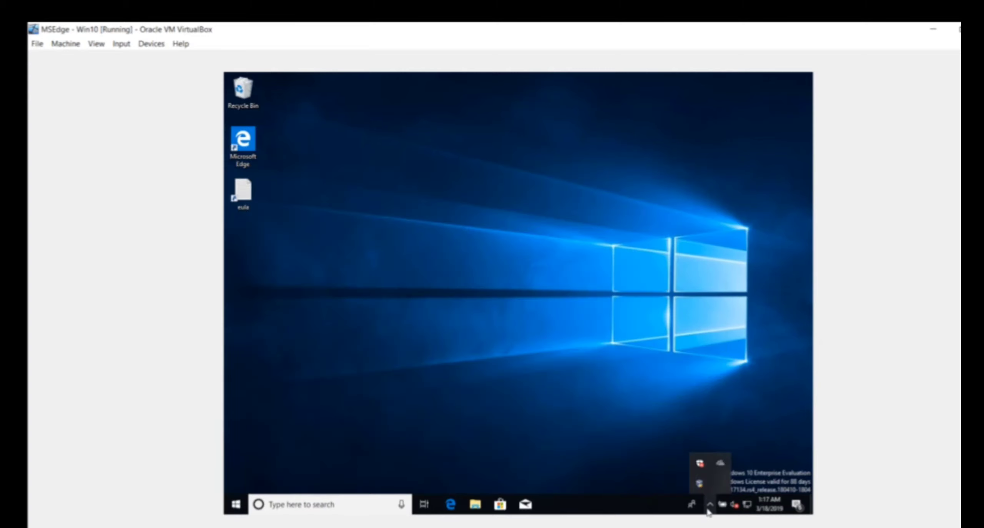
{"action": "left_click", "coordinate": [709, 505]}
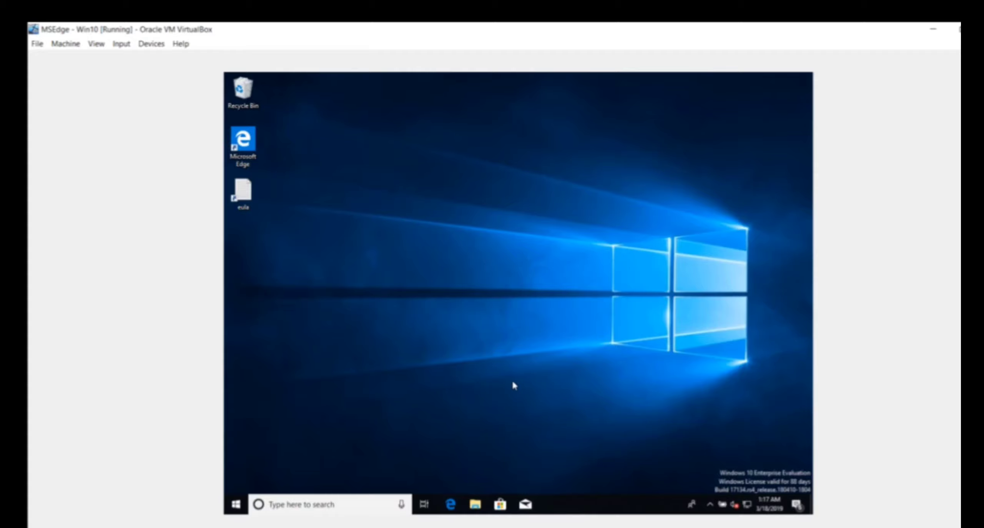
- Restore the MSEdge - Win10 window to its smaller size, and clear the desktop by minimizing the VirtualBox Manager, browser and virtual machine windows
{"action": "double_click", "coordinate": [616, 24]}
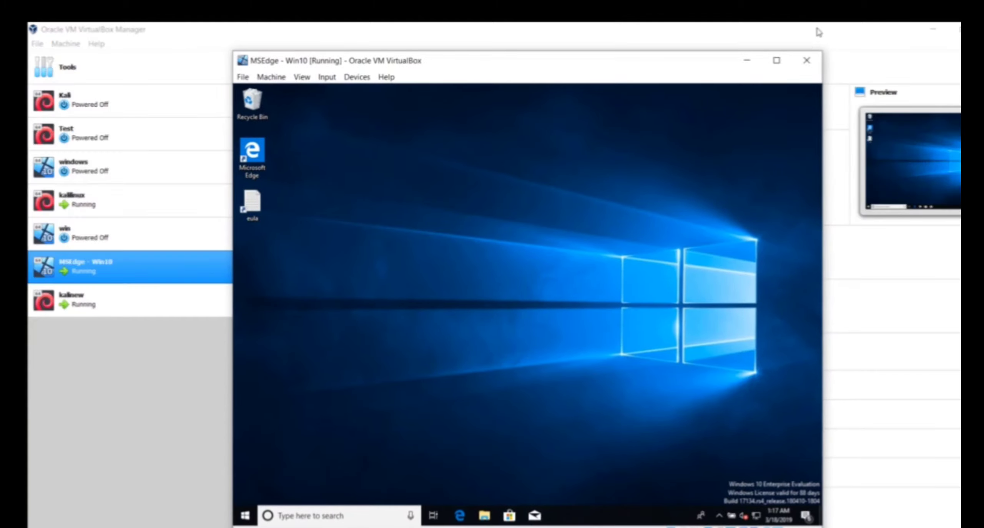
{"action": "left_click", "coordinate": [924, 28]}
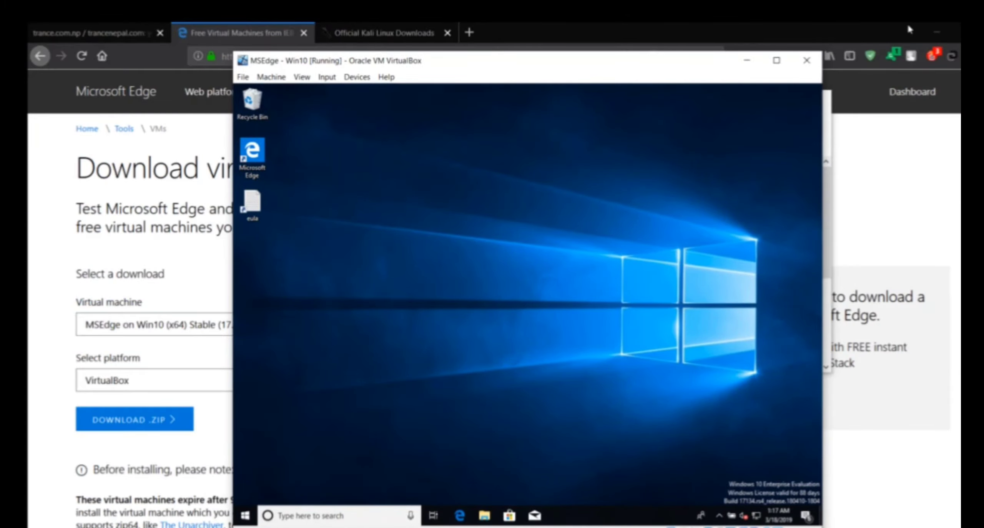
{"action": "left_click", "coordinate": [936, 31]}
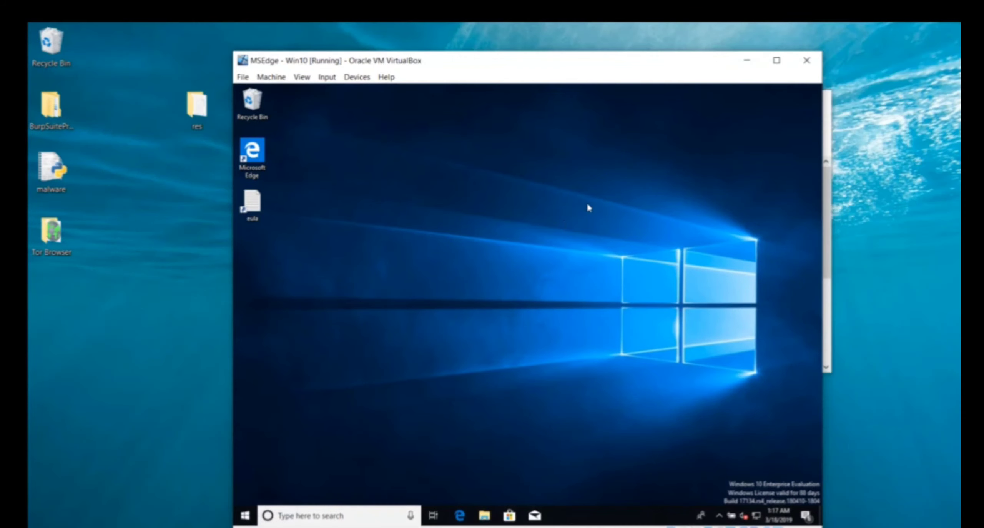
{"action": "left_click", "coordinate": [99, 265]}
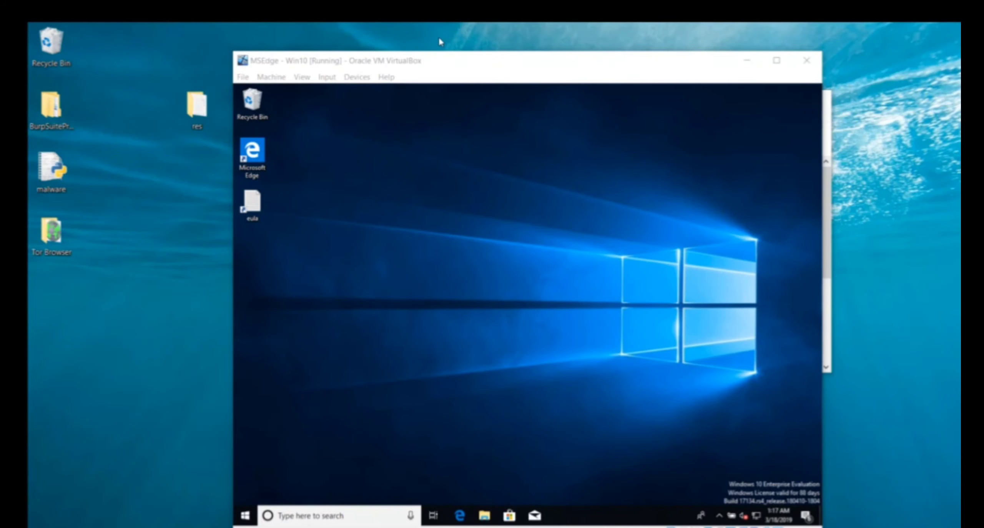
{"action": "left_click_drag", "start_coordinate": [418, 61], "coordinate": [578, 65]}
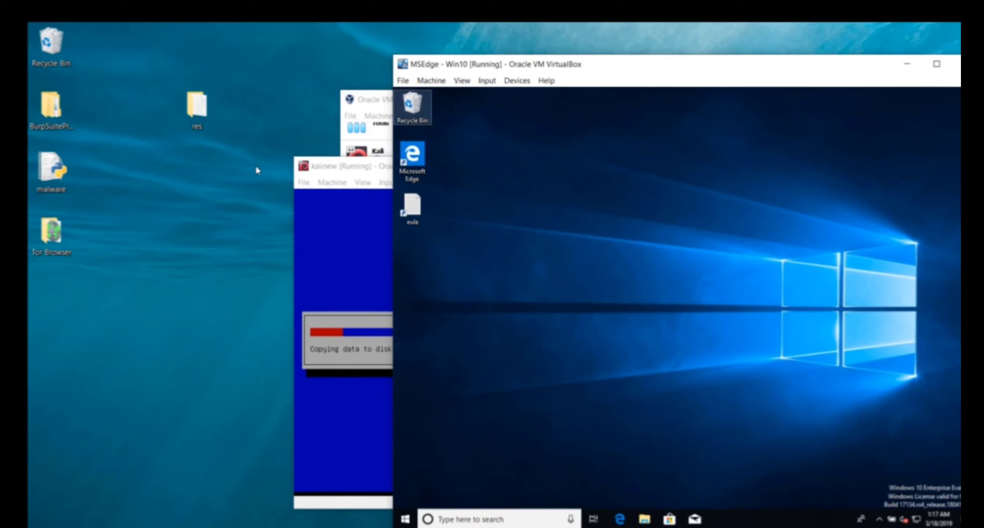
{"action": "left_click", "coordinate": [540, 138]}
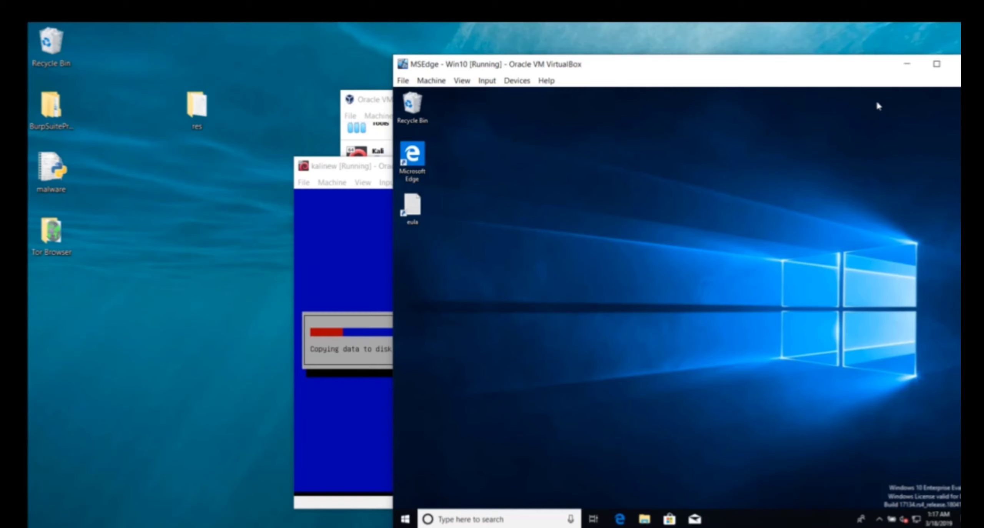
{"action": "left_click", "coordinate": [907, 64]}
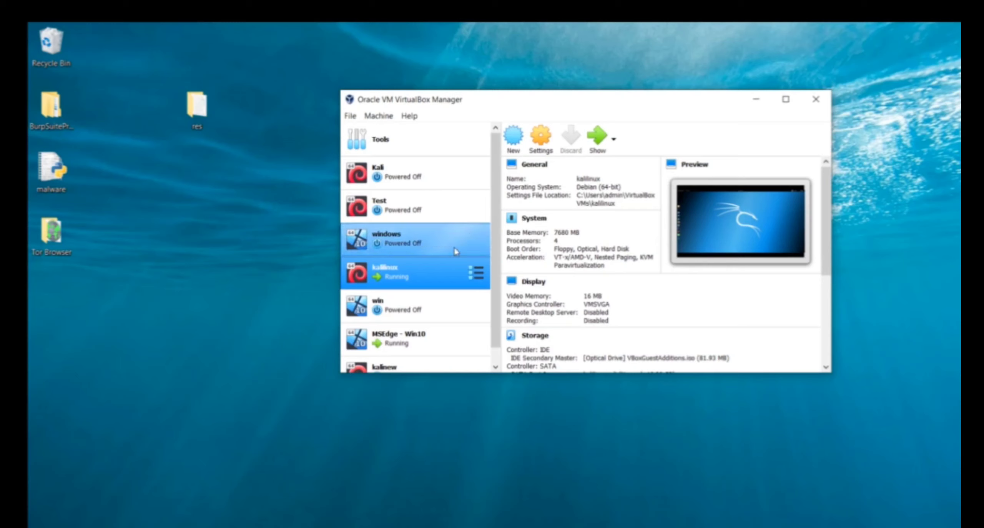
- Show the running kalilinux virtual machine and look through the tool categories in its applications list
{"action": "scroll", "coordinate": [430, 282], "scroll_direction": "down", "scroll_amount": 1}
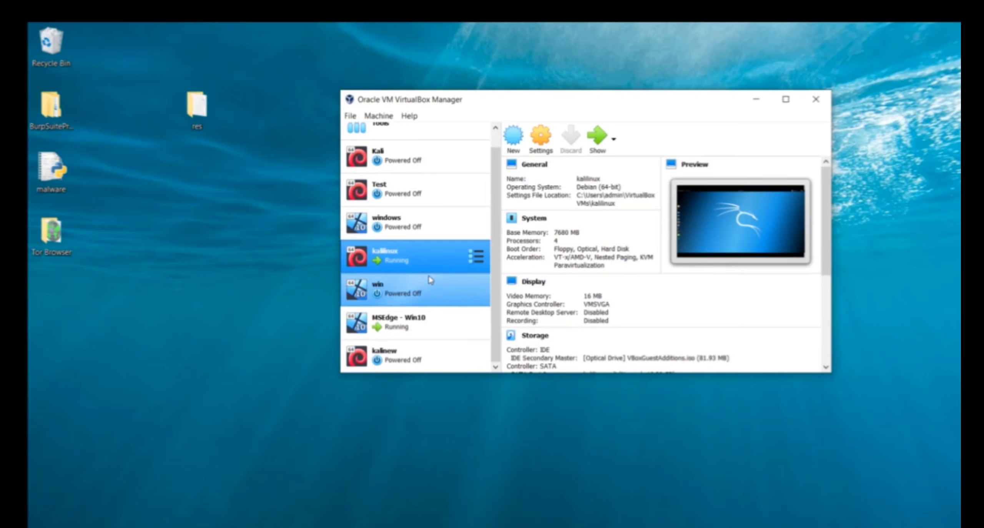
{"action": "left_click", "coordinate": [595, 138]}
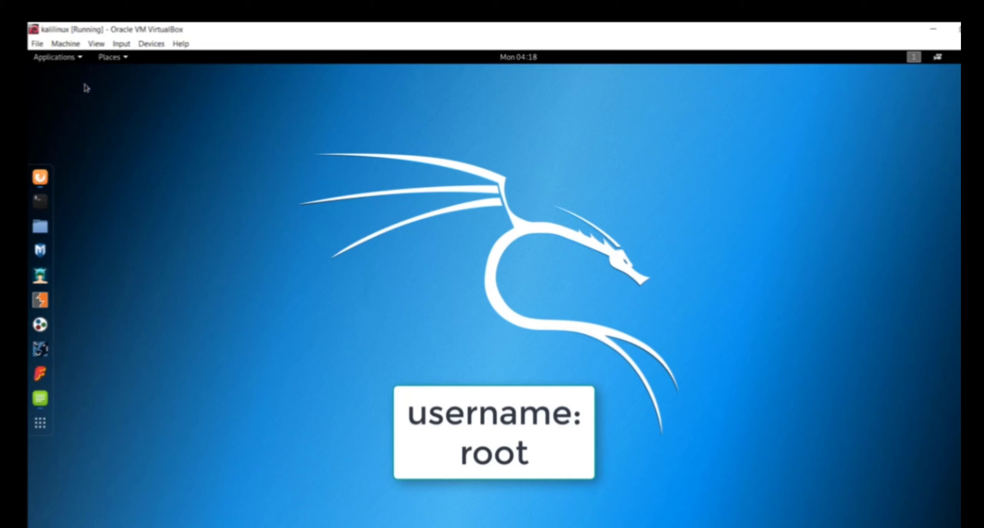
{"action": "left_click", "coordinate": [68, 58]}
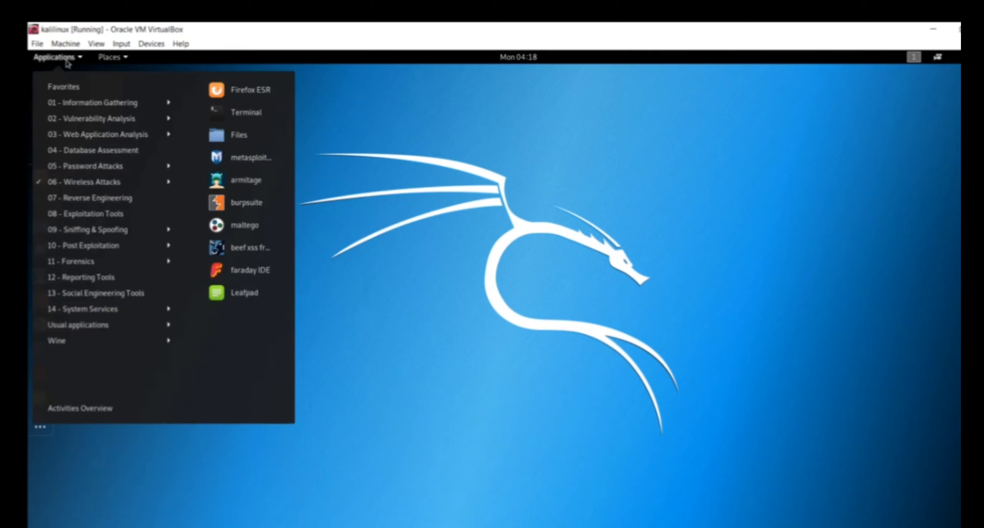
{"action": "mouse_move", "coordinate": [73, 122]}
{"action": "mouse_move", "coordinate": [86, 105]}
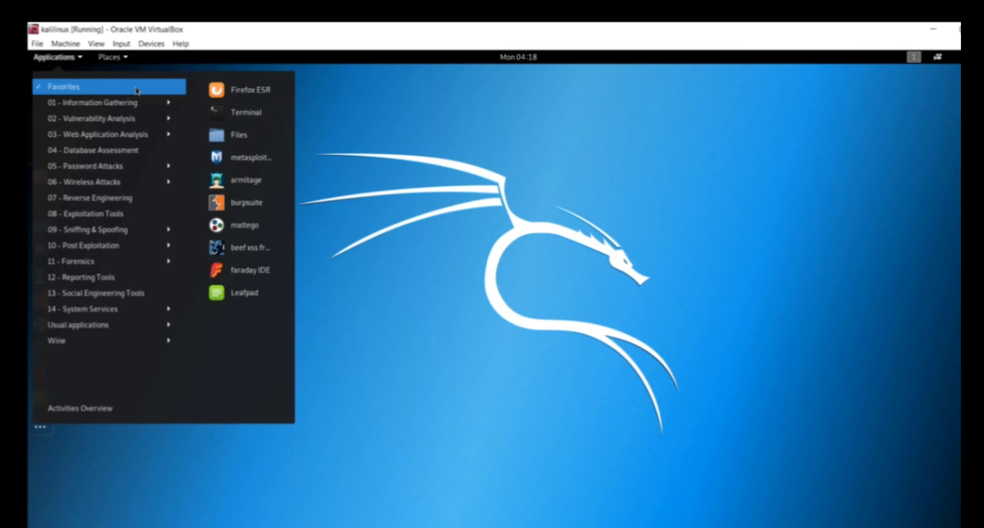
{"action": "left_click", "coordinate": [398, 244]}
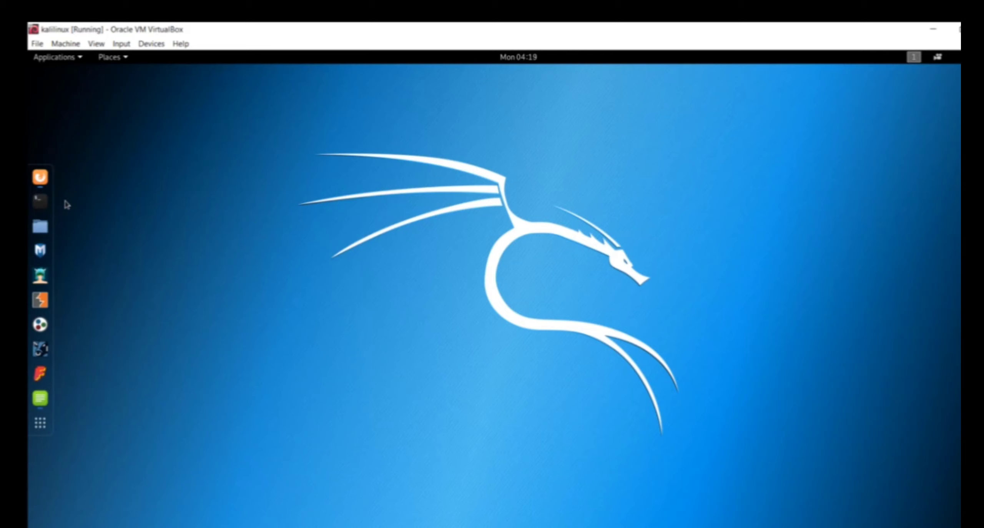
- Search the Kali applications for nmap, launch Zenmap from the matches, and quit it
{"action": "left_click", "coordinate": [40, 423]}
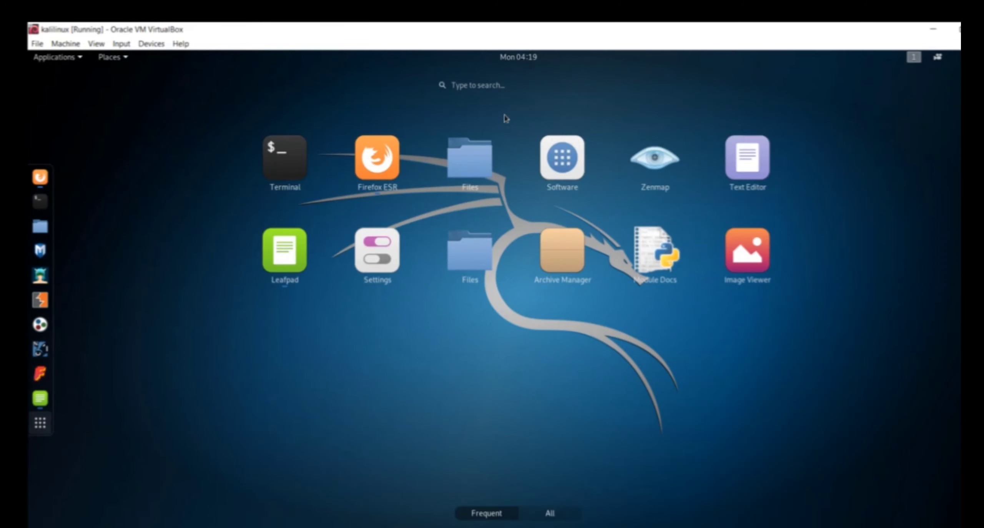
{"action": "left_click", "coordinate": [531, 88]}
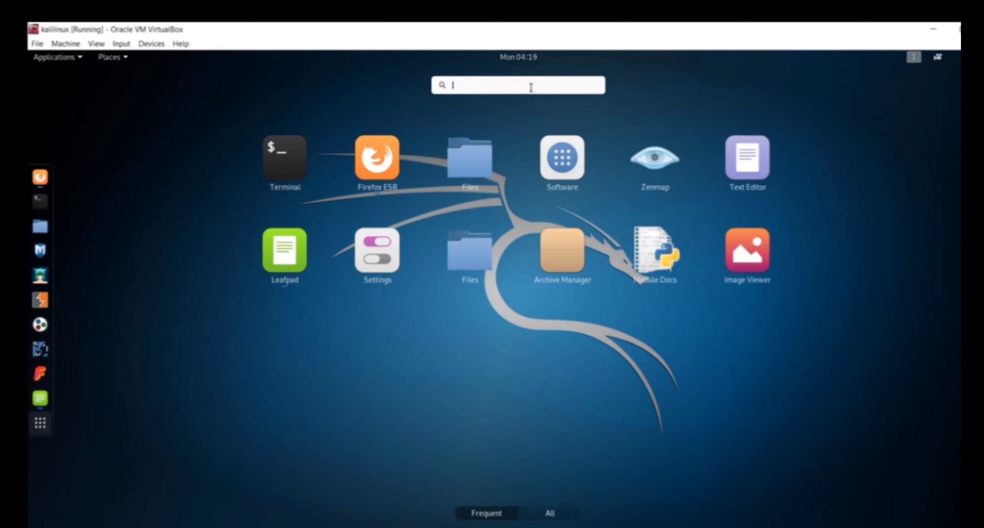
{"action": "type", "text": "nmap"}
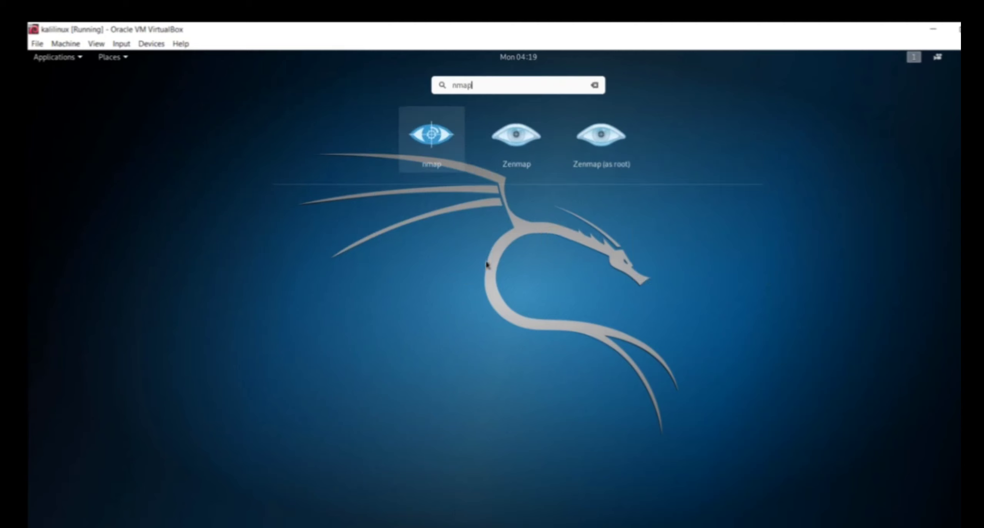
{"action": "left_click", "coordinate": [514, 145]}
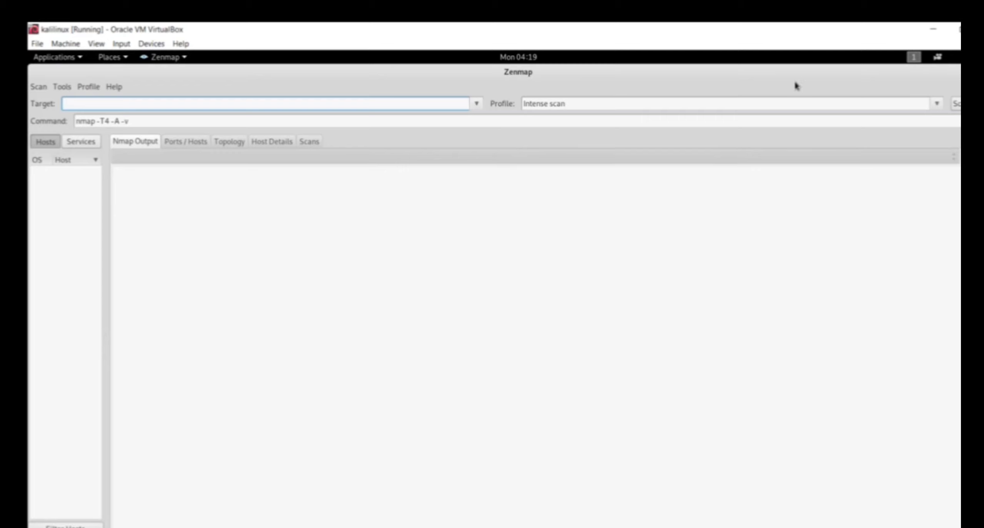
{"action": "key", "text": "ctrl+q"}
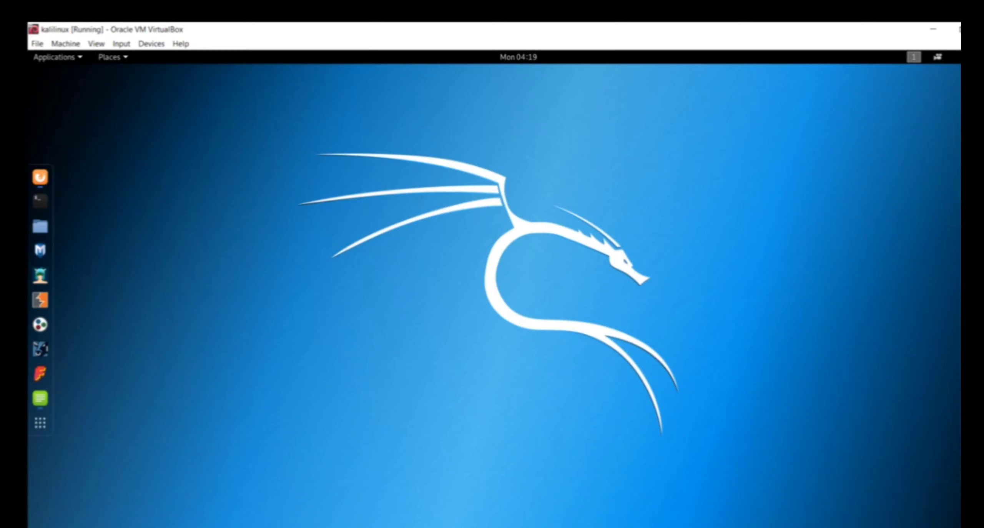
- Open the Kali system settings and view the Bluetooth and Wi-Fi pages
{"action": "left_click", "coordinate": [938, 57]}
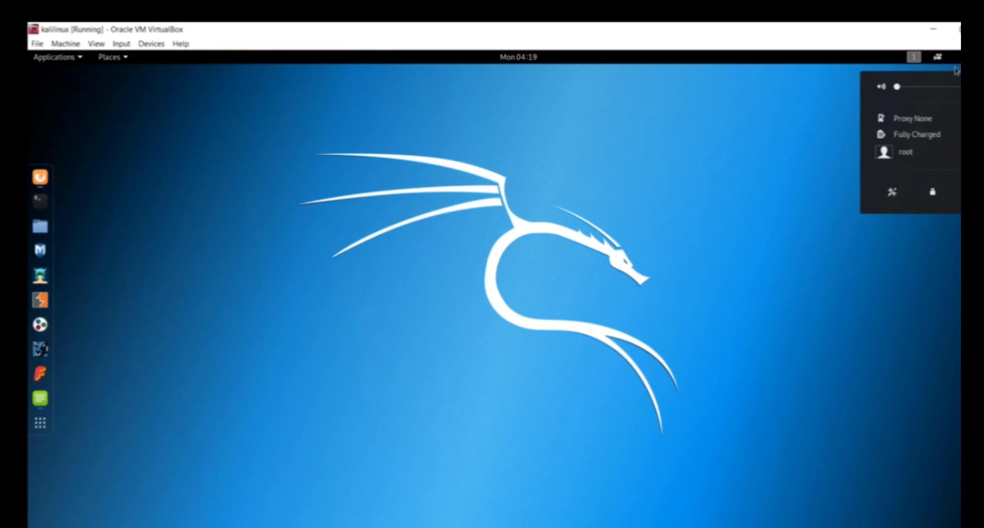
{"action": "left_click", "coordinate": [408, 121]}
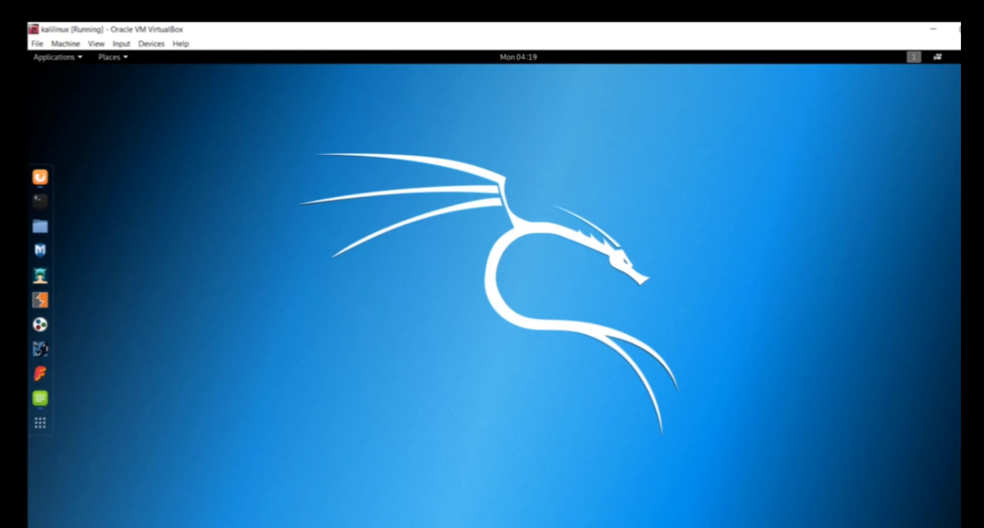
{"action": "left_click", "coordinate": [938, 57]}
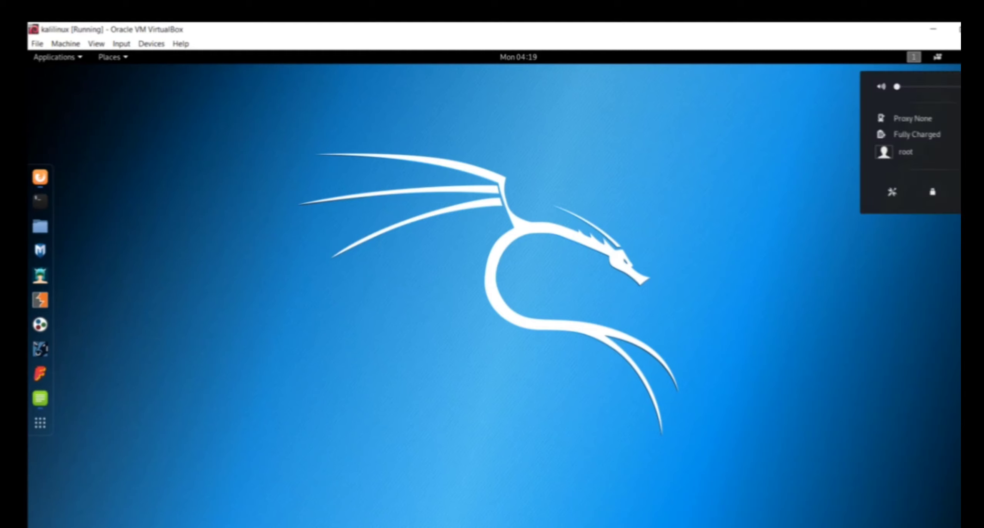
{"action": "left_click", "coordinate": [894, 194]}
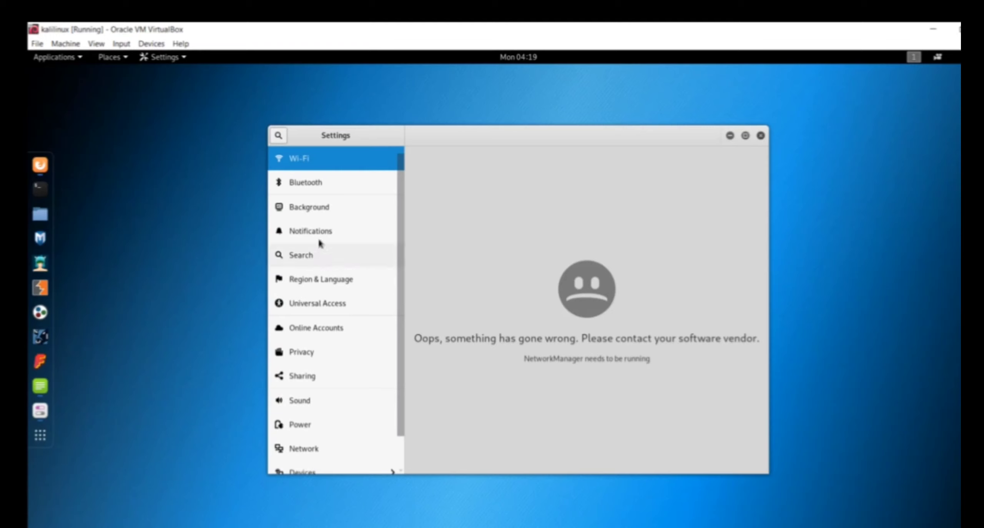
{"action": "left_click", "coordinate": [322, 182]}
{"action": "left_click", "coordinate": [342, 166]}
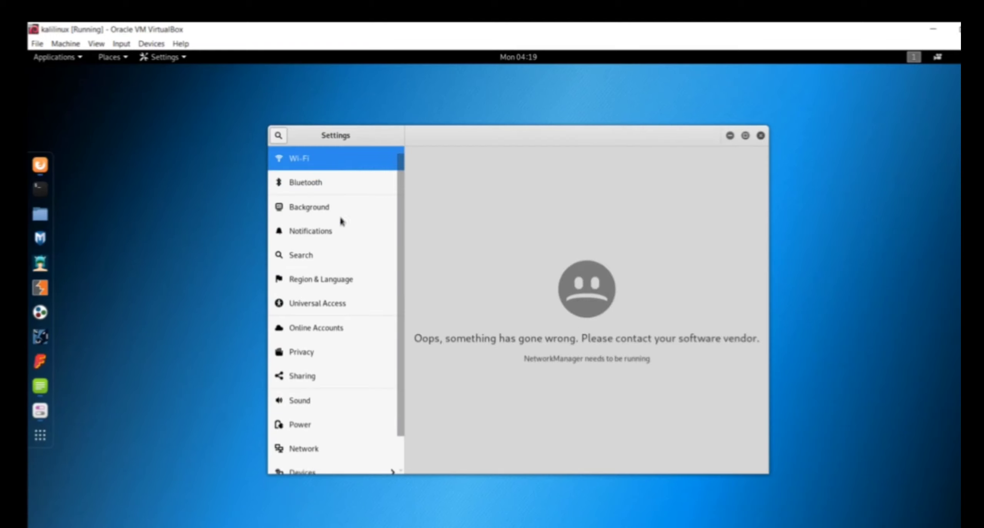
- View the Notifications, Region & Language, Universal Access and Network pages of the Kali settings, and close the settings window
{"action": "left_click", "coordinate": [344, 235]}
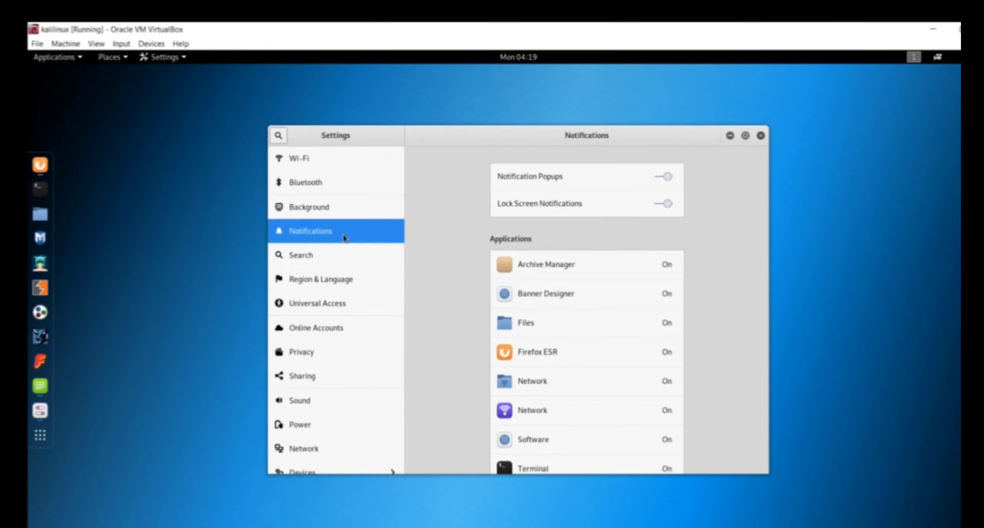
{"action": "left_click", "coordinate": [323, 275]}
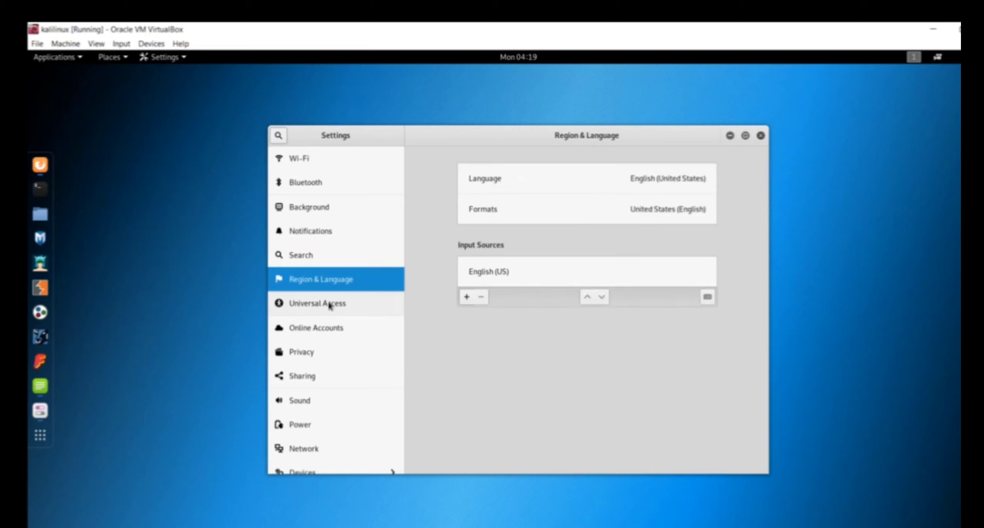
{"action": "left_click", "coordinate": [329, 305]}
{"action": "scroll", "coordinate": [330, 306], "scroll_direction": "down", "scroll_amount": 1}
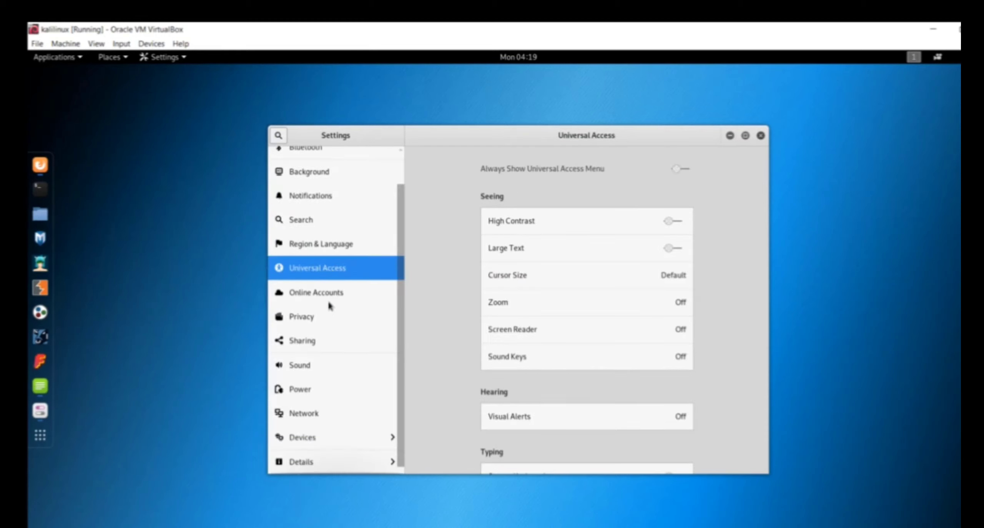
{"action": "left_click", "coordinate": [302, 412]}
{"action": "left_click", "coordinate": [331, 396]}
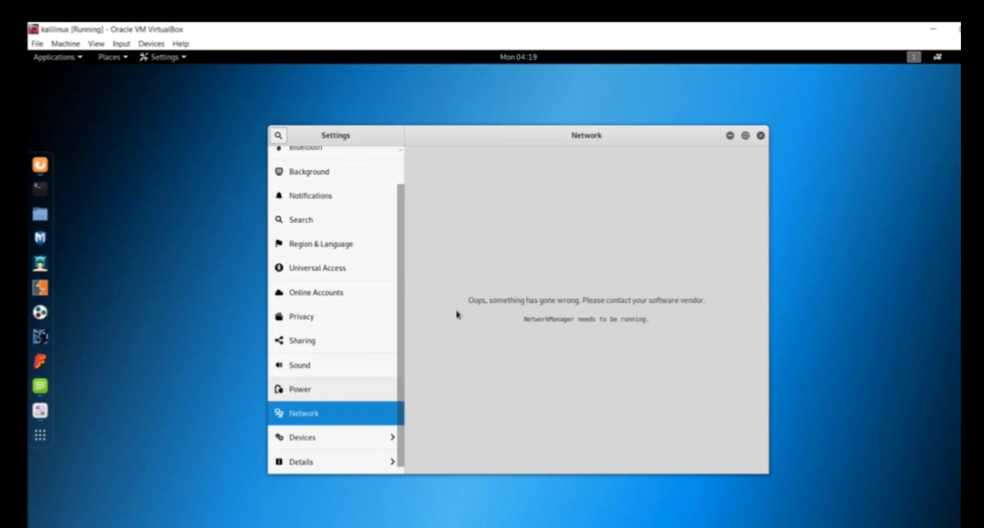
{"action": "left_click", "coordinate": [761, 136]}
- Open a Kali terminal and list the network interfaces with ifconfig
{"action": "left_click", "coordinate": [39, 208]}
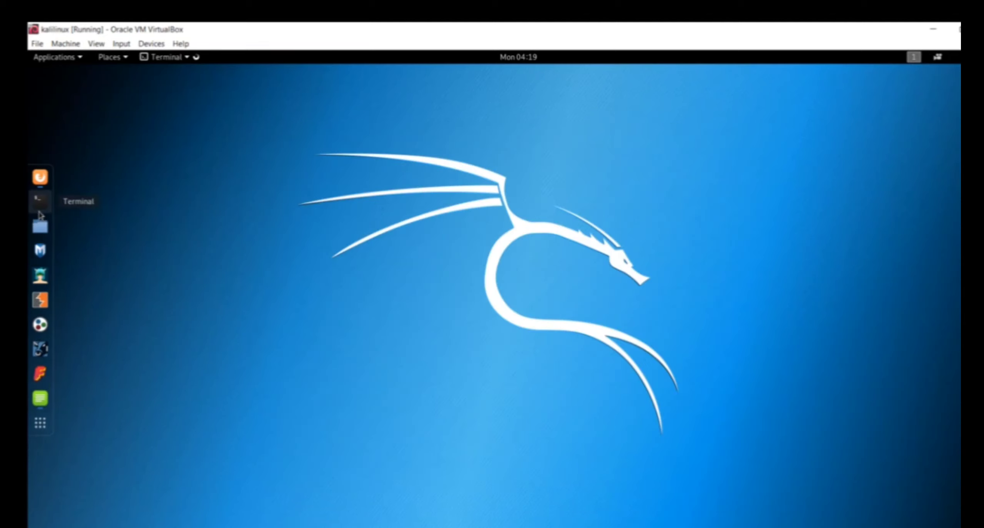
{"action": "type", "text": "ifcon"}
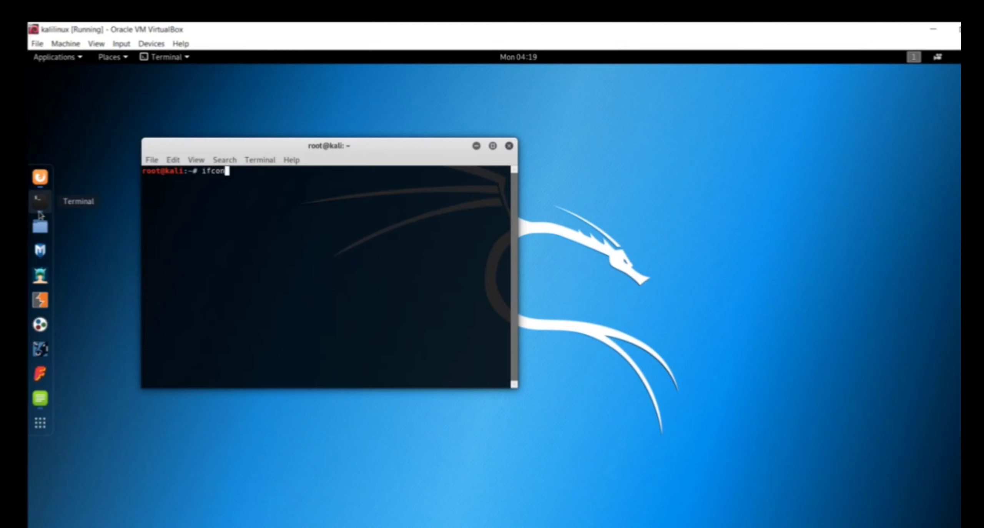
{"action": "type", "text": "fig"}
{"action": "key", "text": "Return"}
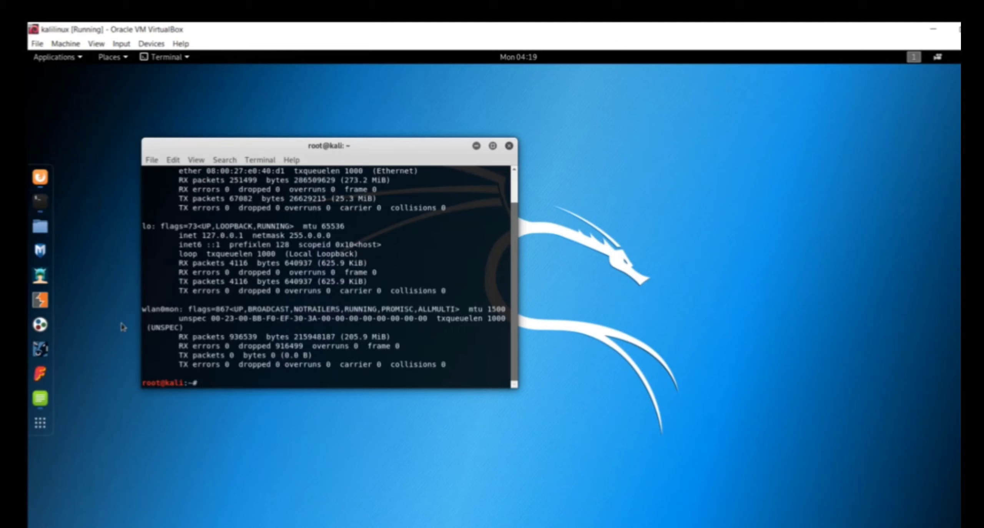
- Examine the ifconfig output, comparing the eth0 and wlan0mon interface entries
{"action": "double_click", "coordinate": [171, 309]}
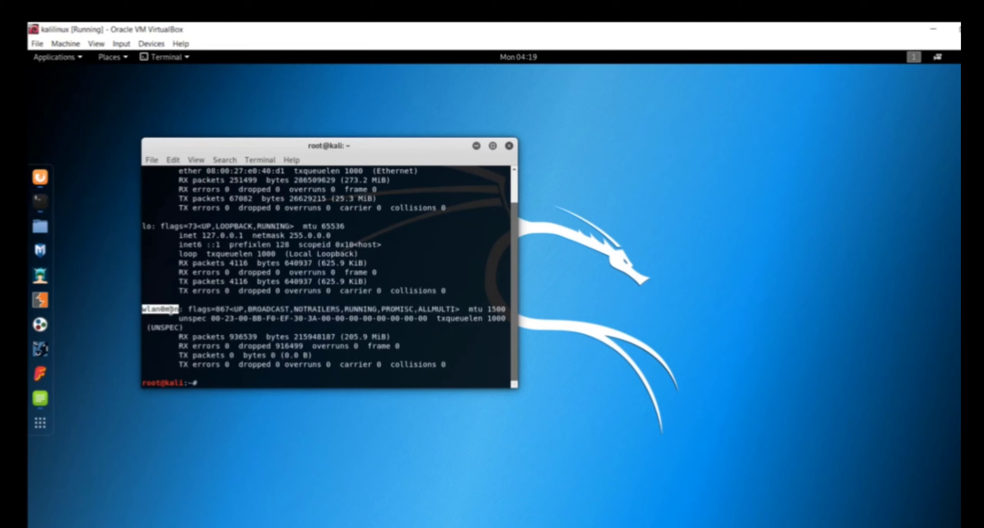
{"action": "scroll", "coordinate": [162, 381], "scroll_direction": "up", "scroll_amount": 1}
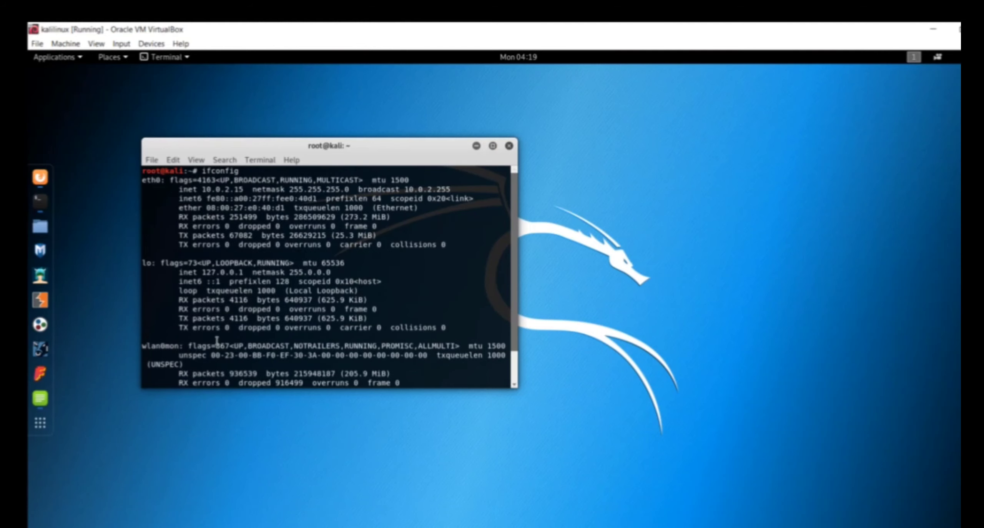
{"action": "scroll", "coordinate": [216, 340], "scroll_direction": "down", "scroll_amount": 1}
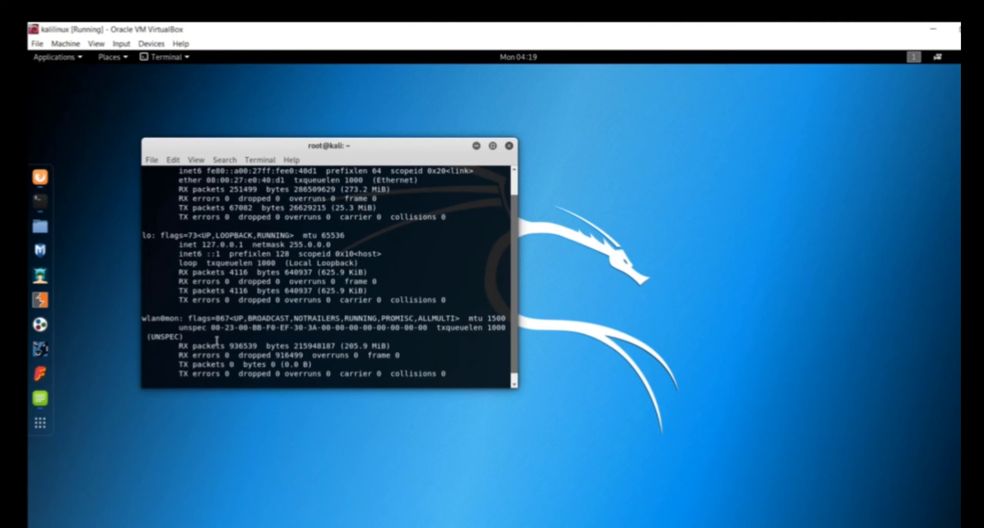
{"action": "double_click", "coordinate": [165, 317]}
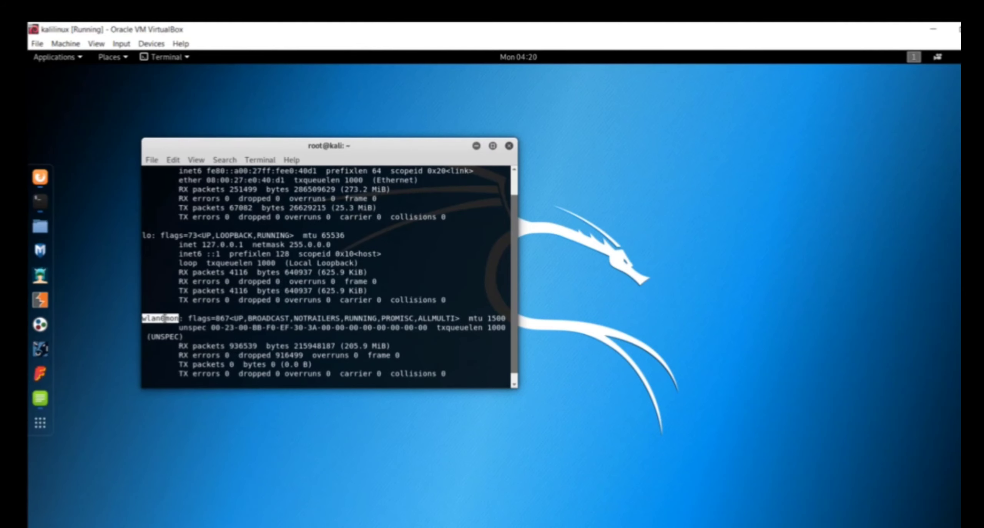
{"action": "left_click", "coordinate": [229, 328]}
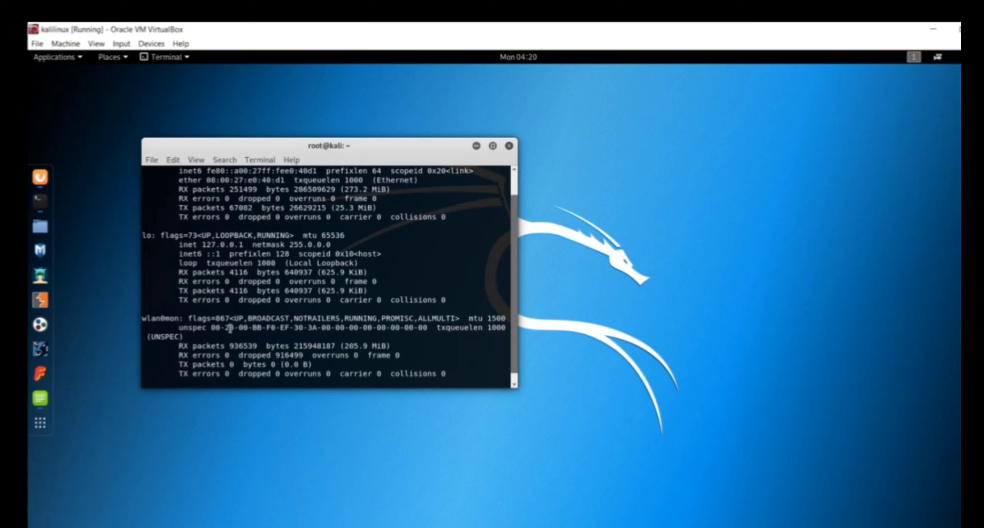
{"action": "scroll", "coordinate": [229, 328], "scroll_direction": "up", "scroll_amount": 1}
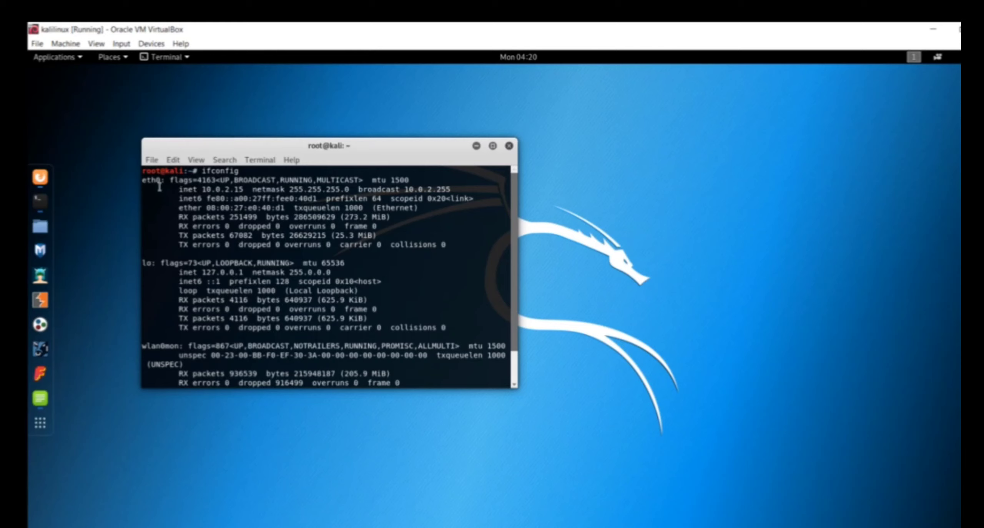
{"action": "triple_click", "coordinate": [163, 337]}
{"action": "scroll", "coordinate": [163, 339], "scroll_direction": "down", "scroll_amount": 1}
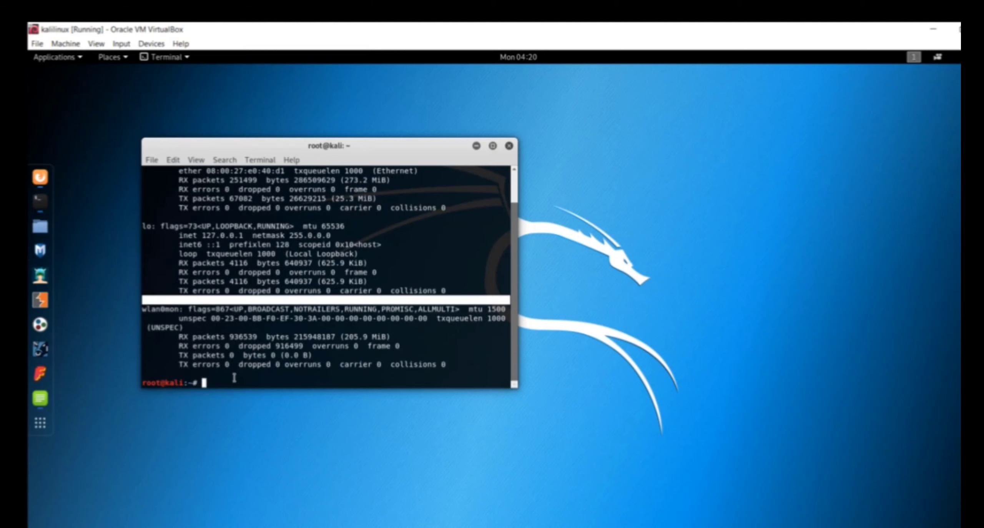
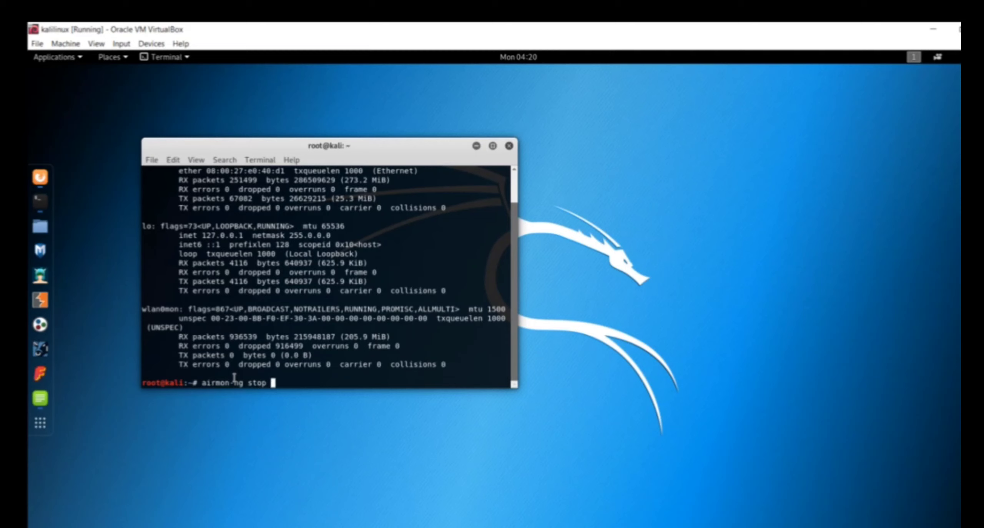
- Disable monitor mode with airmon-ng stop wlan0mon, and list the active interfaces again with ifconfig
{"action": "type", "text": "0mon"}
{"action": "key", "text": "Return"}
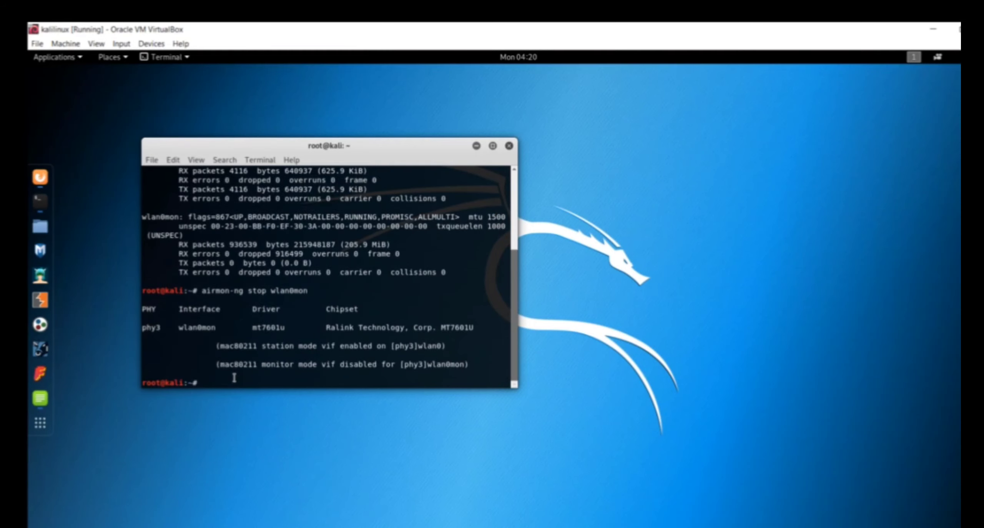
{"action": "type", "text": "ifconfig"}
{"action": "key", "text": "Return"}
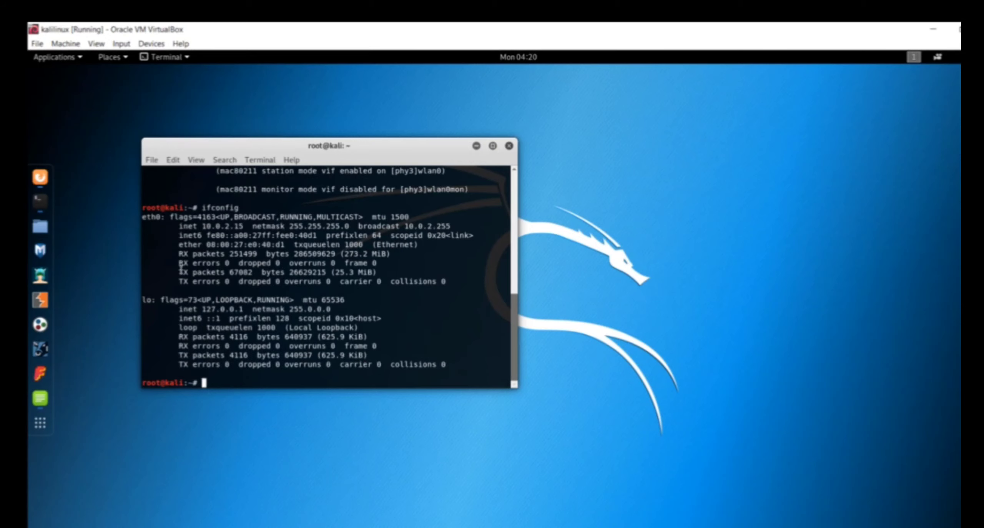
- Bring the wireless interface up with ifconfig wlan0 up, and review the wlan0 and eth0 entries in the ifconfig output
{"action": "type", "text": "ifconfig wlan0 up"}
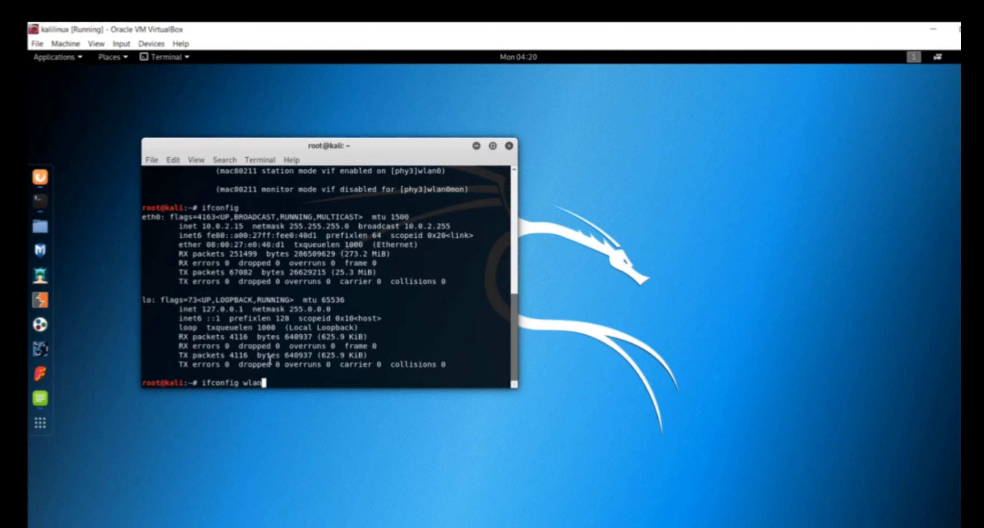
{"action": "key", "text": "Return"}
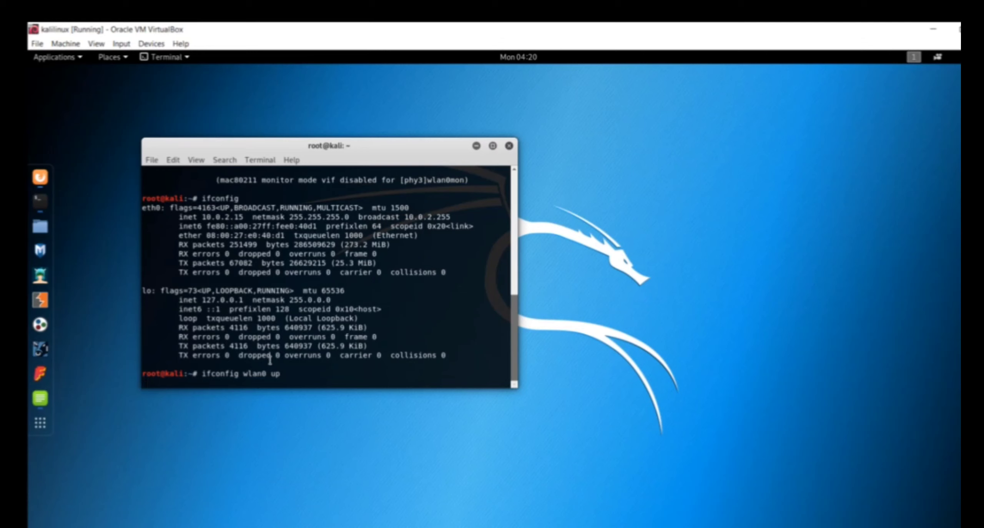
{"action": "type", "text": "ifconfig"}
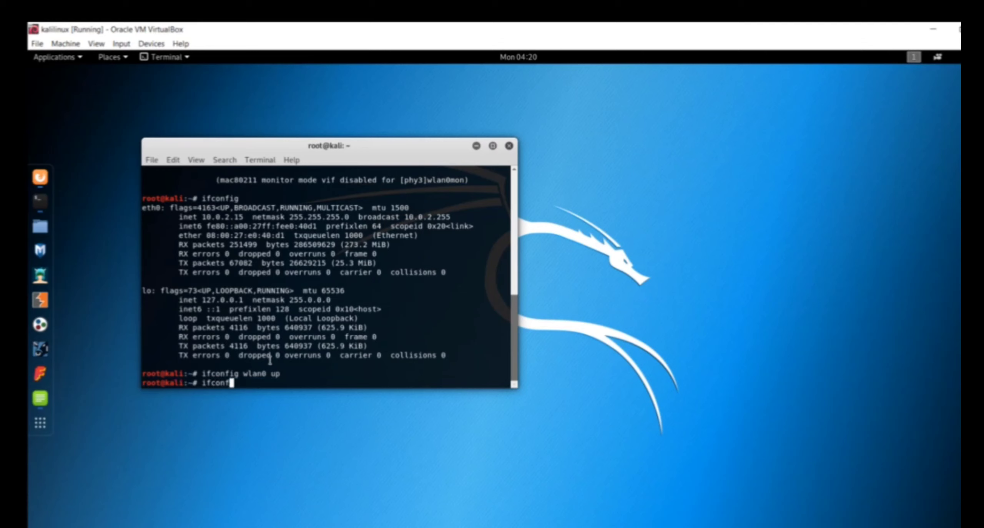
{"action": "key", "text": "Return"}
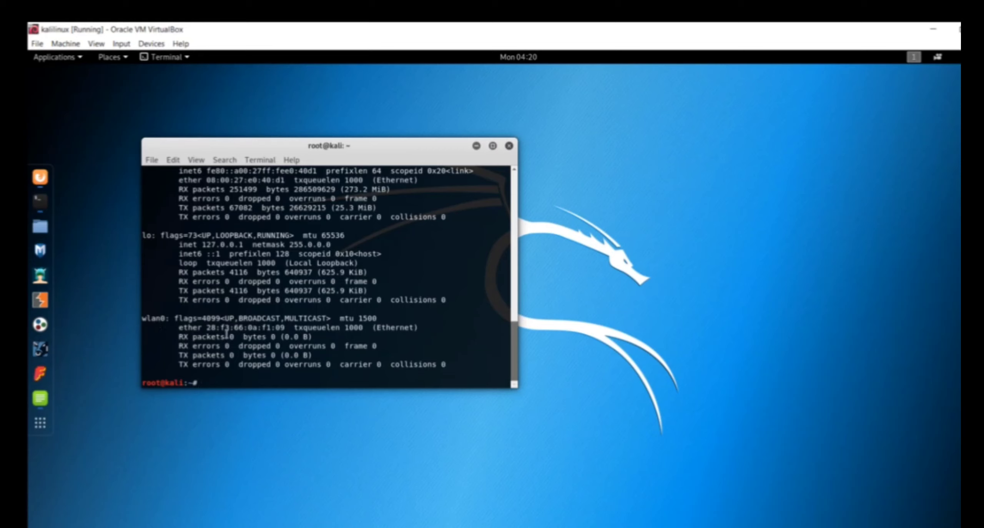
{"action": "mouse_move", "coordinate": [211, 328]}
{"action": "left_mouse_down"}
{"action": "mouse_move", "coordinate": [363, 318]}
{"action": "mouse_move", "coordinate": [214, 327]}
{"action": "left_mouse_up"}
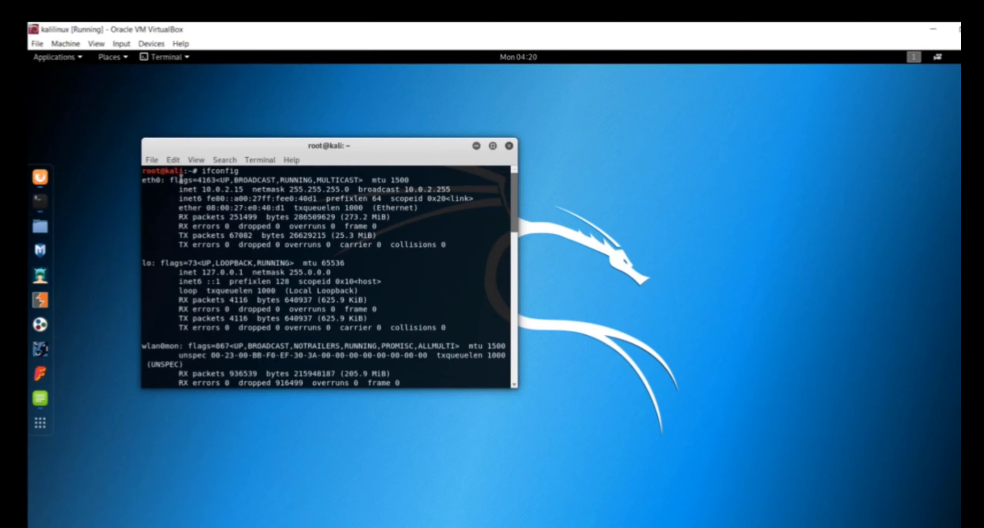
{"action": "double_click", "coordinate": [150, 179]}
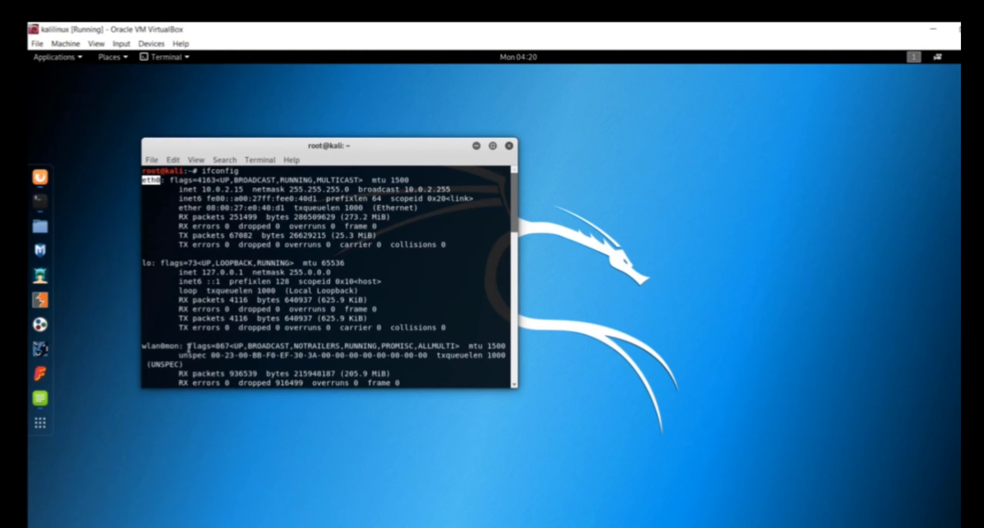
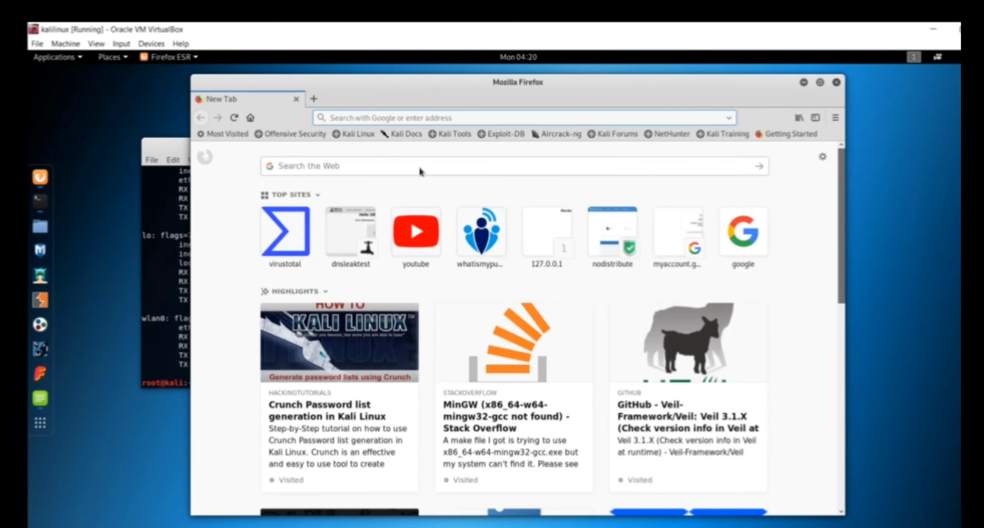
- Search the web for kali in the virtual machine's Firefox, and close the browser and the terminal
{"action": "type", "text": "kali"}
{"action": "key", "text": "Return"}
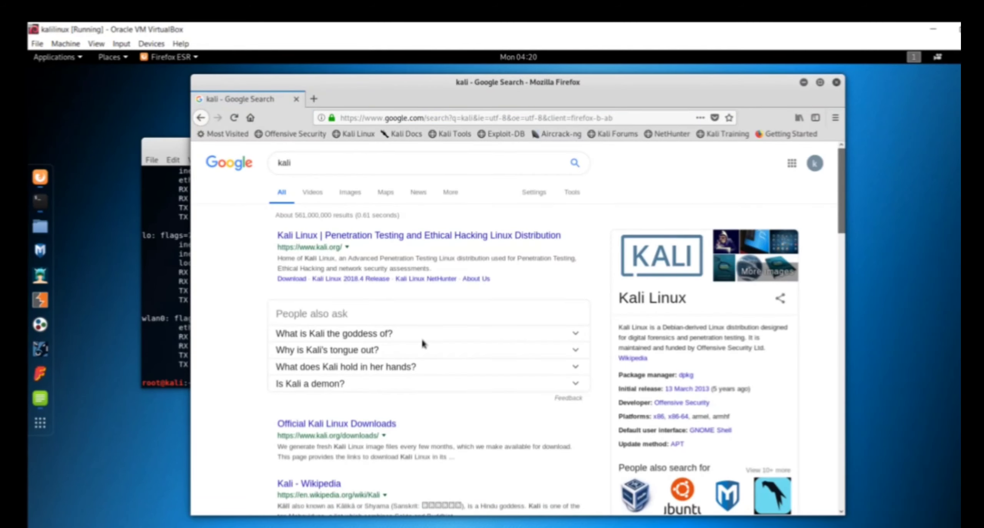
{"action": "left_click", "coordinate": [838, 83]}
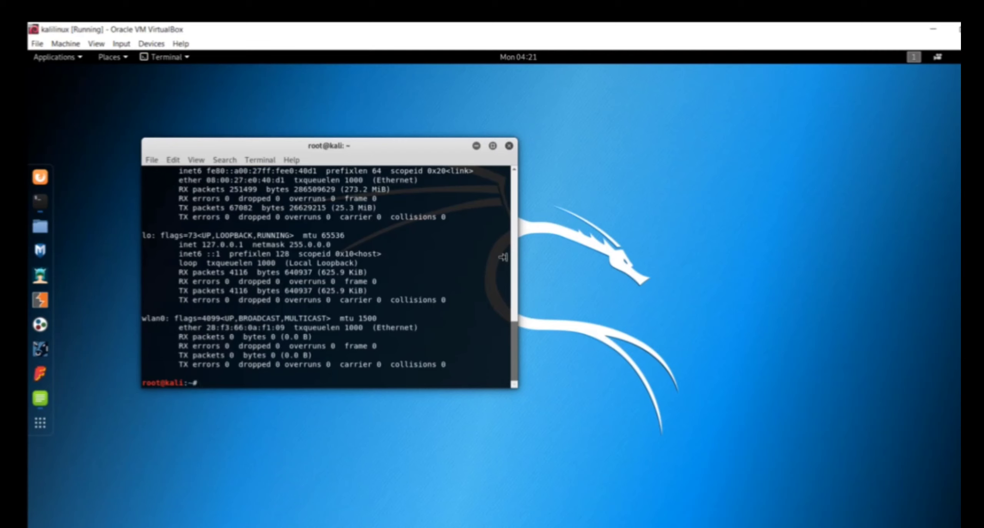
{"action": "left_click", "coordinate": [510, 146]}
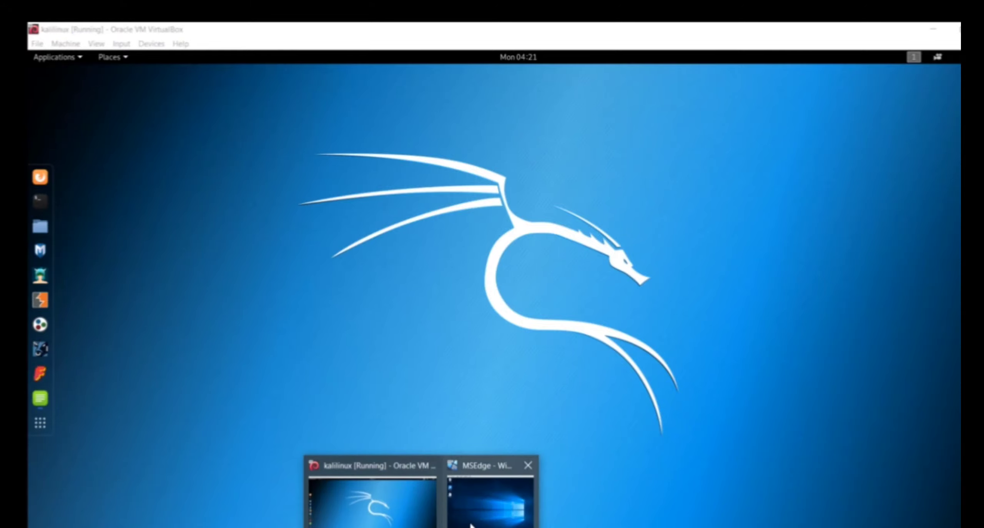
- Switch to the MSEdge - Win10 virtual machine and look through the news feed and web search box on a new Microsoft Edge tab
{"action": "left_click", "coordinate": [494, 500]}
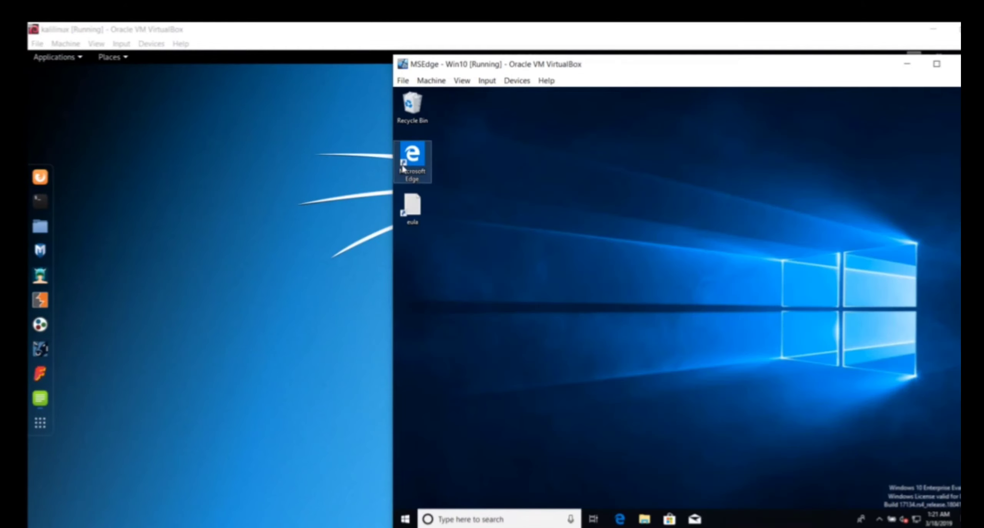
{"action": "double_click", "coordinate": [412, 154]}
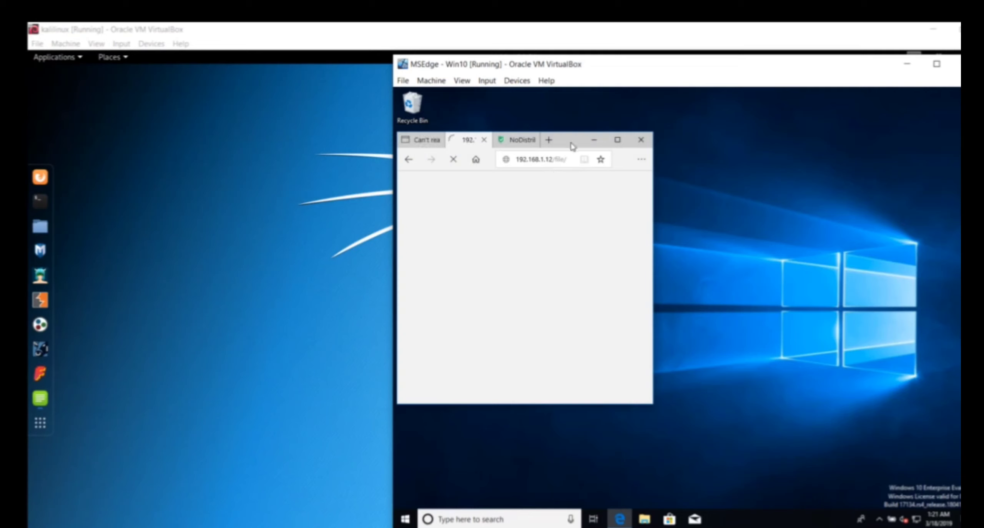
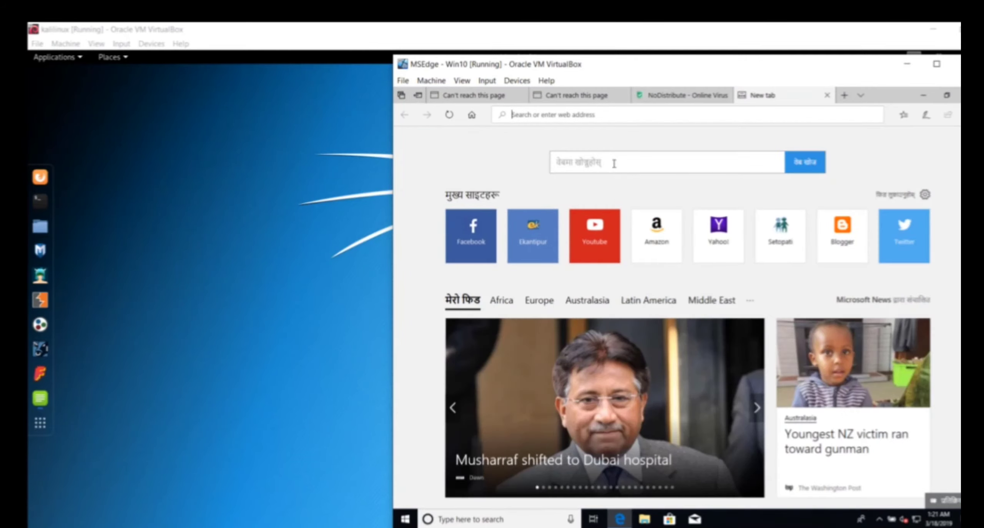
{"action": "left_click", "coordinate": [615, 162]}
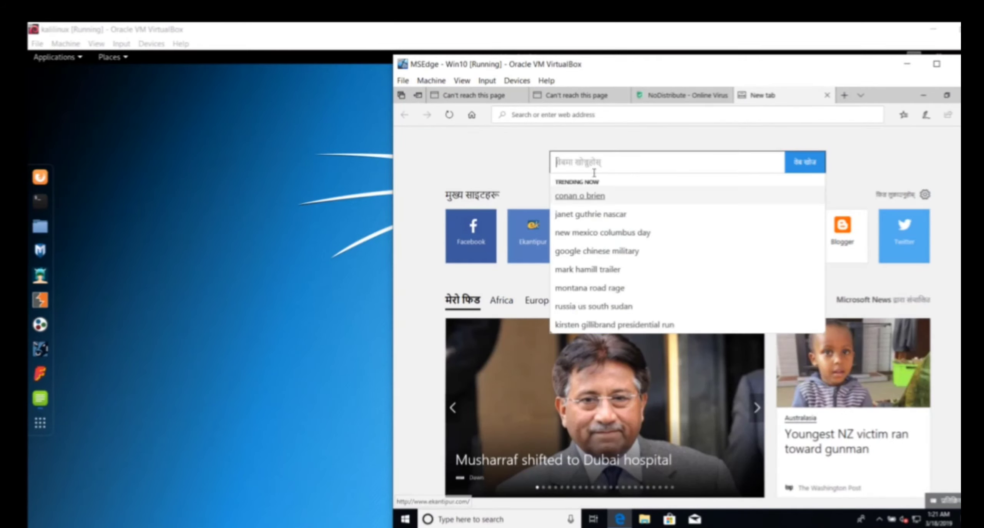
{"action": "left_click", "coordinate": [499, 172]}
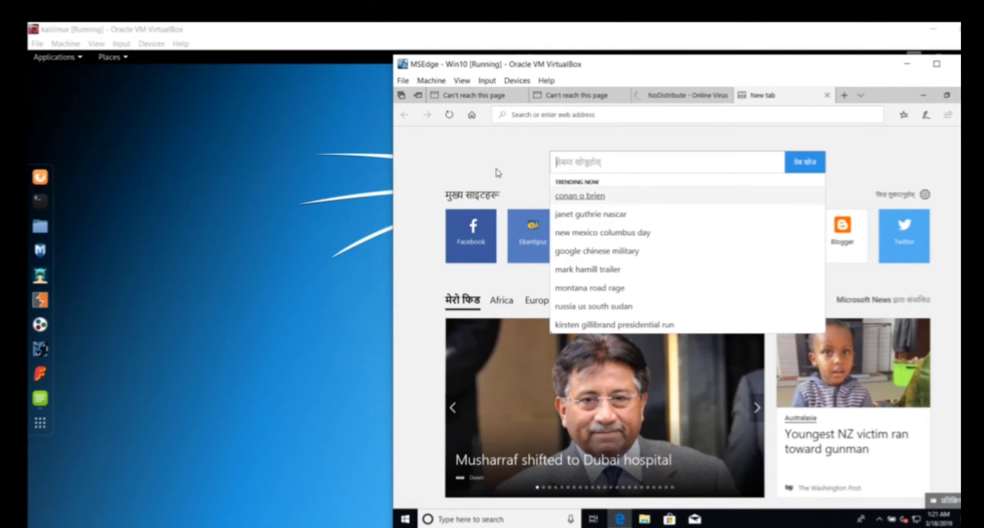
{"action": "scroll", "coordinate": [623, 371], "scroll_direction": "down", "scroll_amount": 3}
{"action": "scroll", "coordinate": [623, 371], "scroll_direction": "down", "scroll_amount": 5}
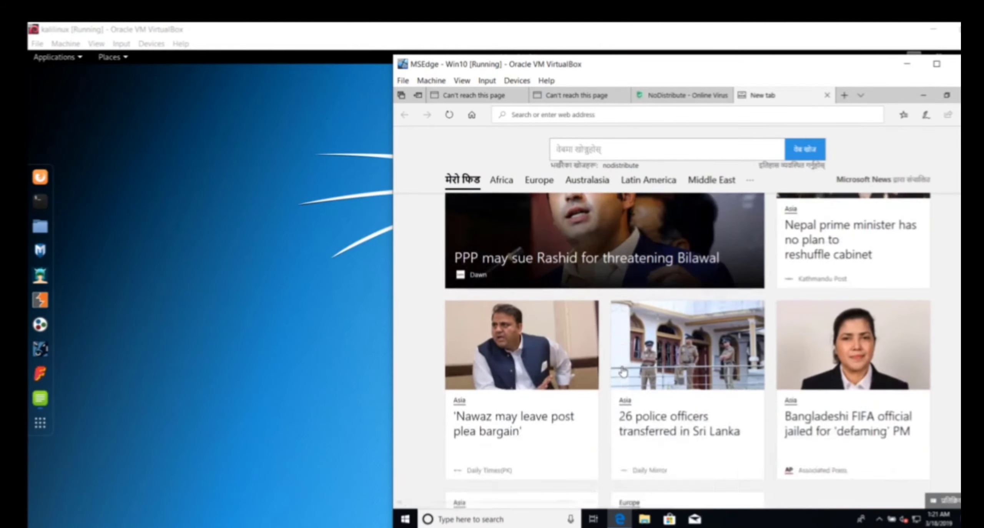
{"action": "scroll", "coordinate": [623, 371], "scroll_direction": "up", "scroll_amount": 10}
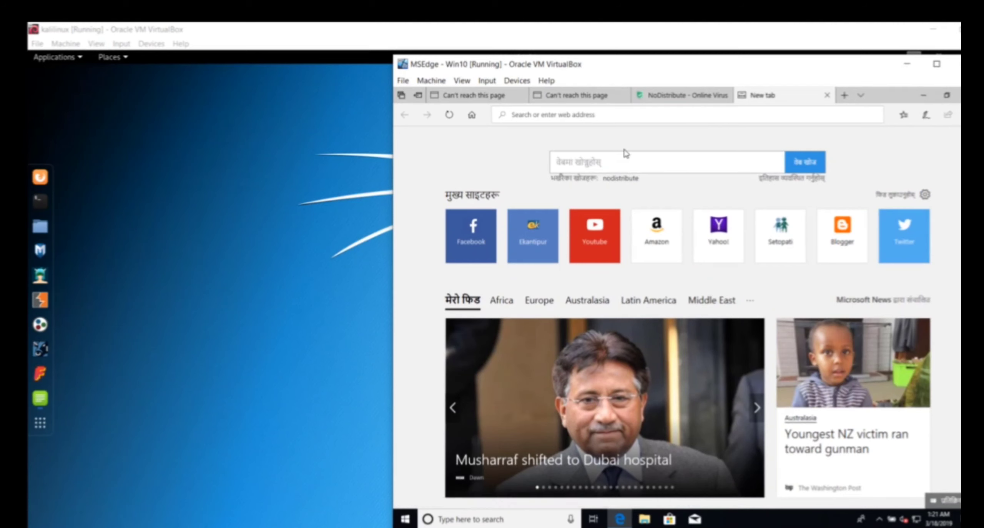
{"action": "left_click", "coordinate": [594, 166]}
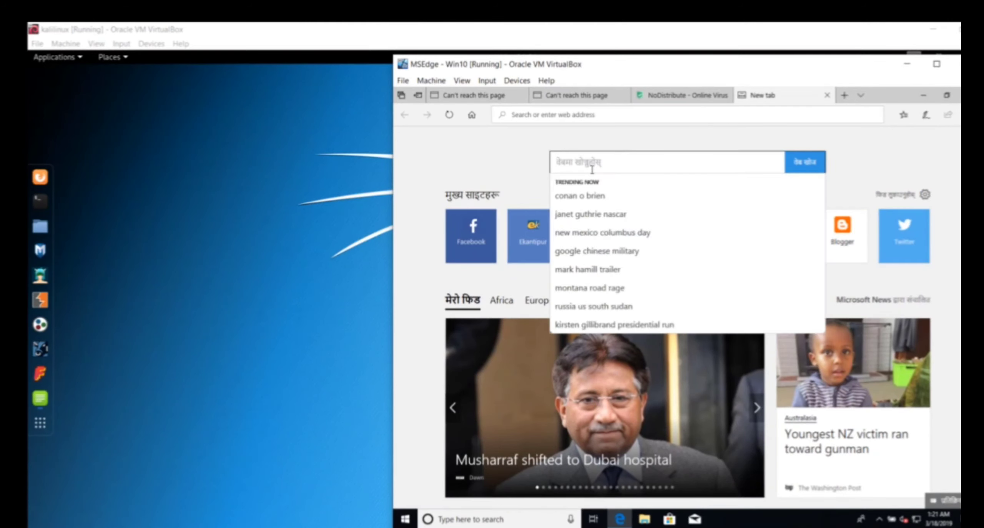
- Search the web for what is my ip, open the whatismyipaddress.com result, and review the IP address details on the page
{"action": "type", "text": "what is m"}
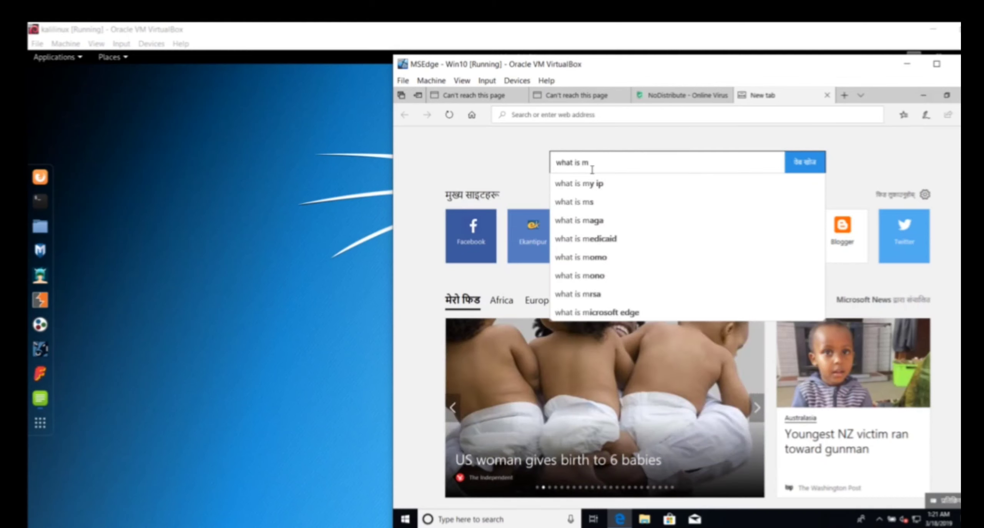
{"action": "type", "text": "y ip"}
{"action": "key", "text": "Return"}
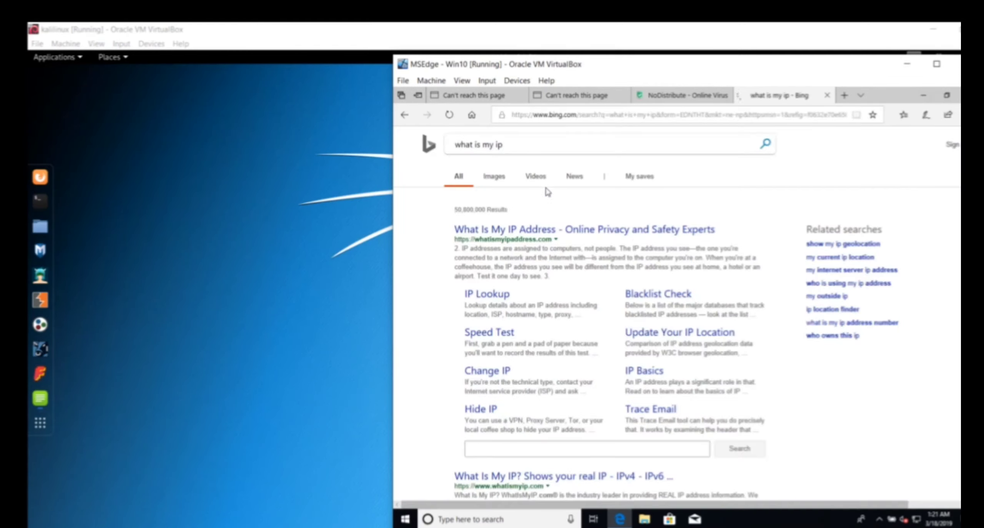
{"action": "left_click", "coordinate": [532, 231]}
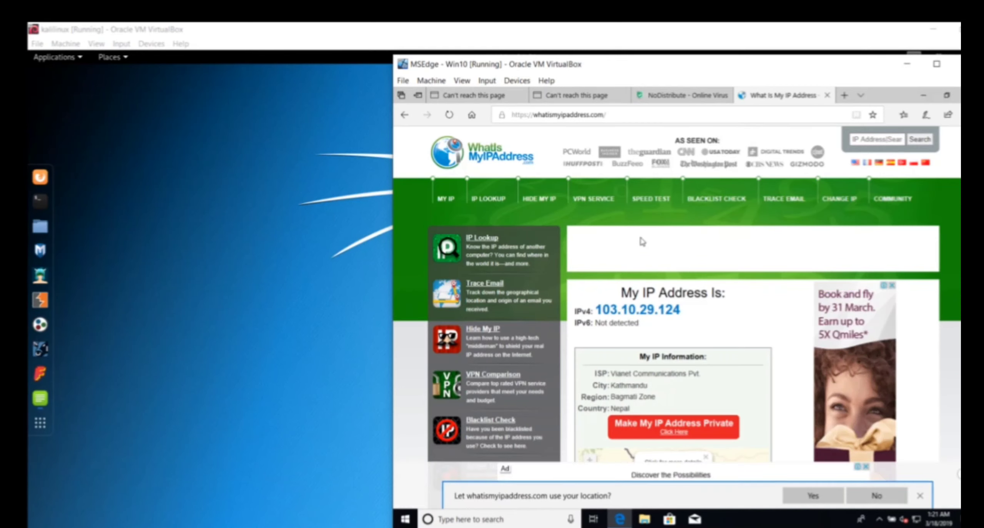
{"action": "scroll", "coordinate": [641, 246], "scroll_direction": "down", "scroll_amount": 10}
{"action": "scroll", "coordinate": [641, 271], "scroll_direction": "up", "scroll_amount": 15}
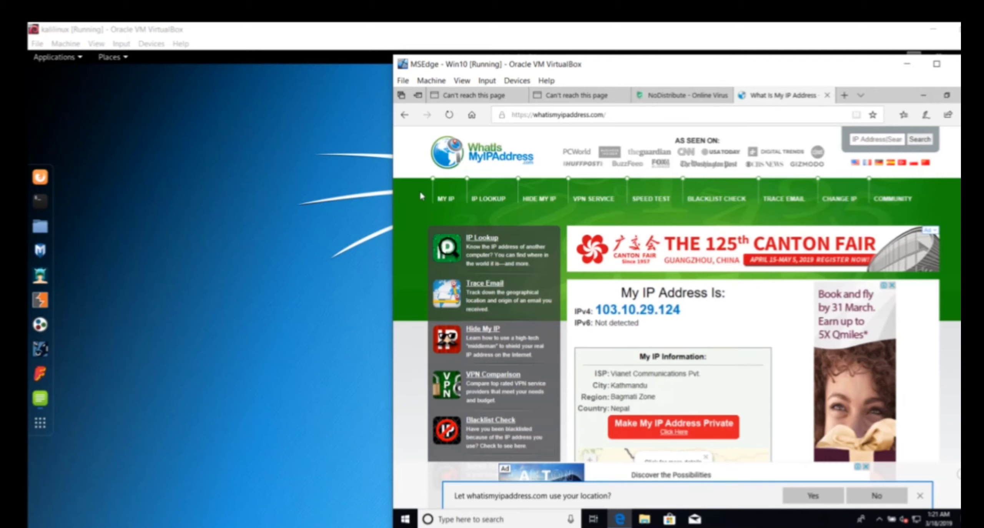
- Switch to the kalilinux virtual machine and check the Ralink Technology, Corp. 802.11 n WLAN adapter among its attached USB devices
{"action": "left_click", "coordinate": [328, 201]}
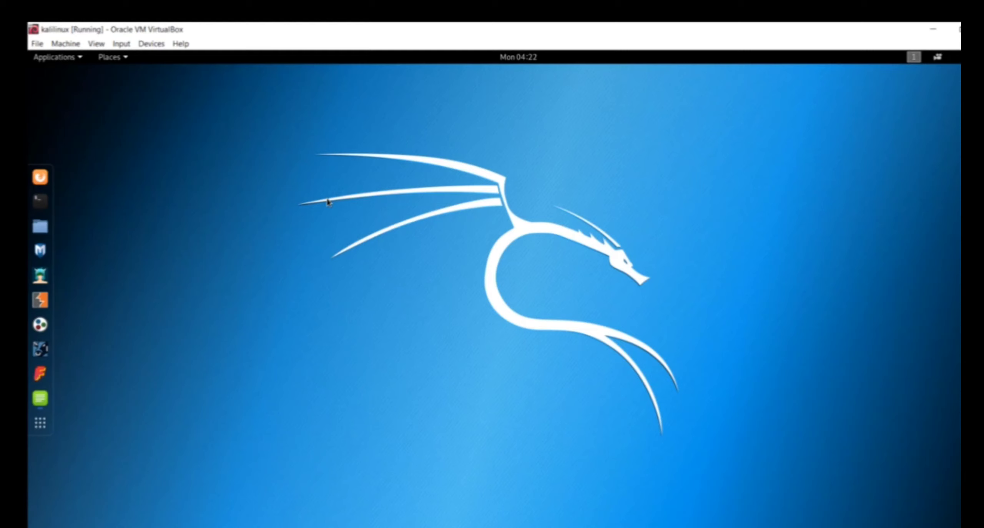
{"action": "left_click", "coordinate": [143, 46]}
{"action": "mouse_move", "coordinate": [186, 103]}
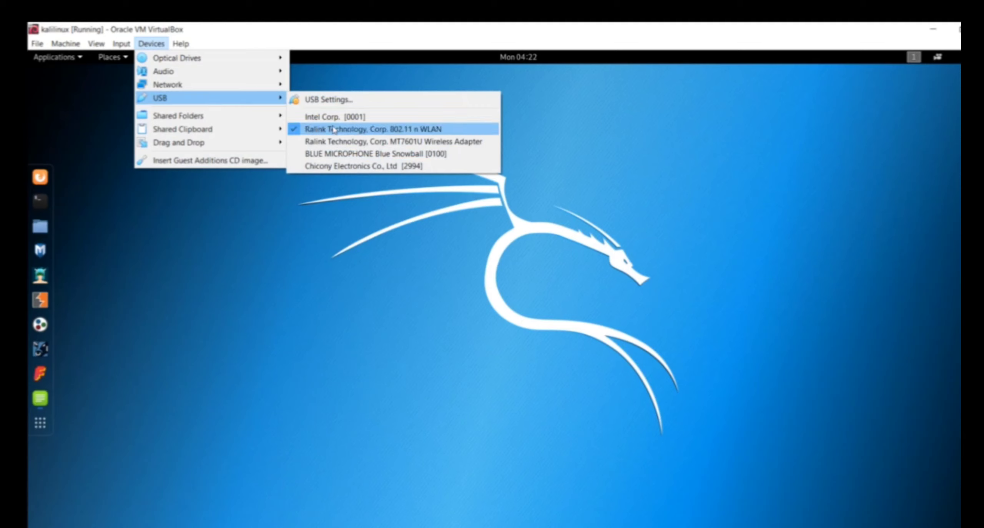
{"action": "mouse_move", "coordinate": [369, 130]}
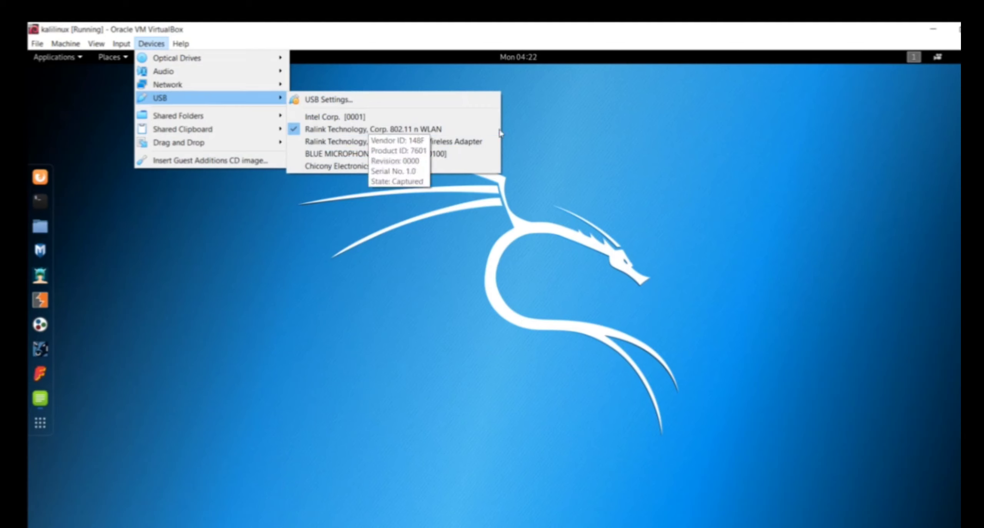
{"action": "left_click", "coordinate": [652, 193]}
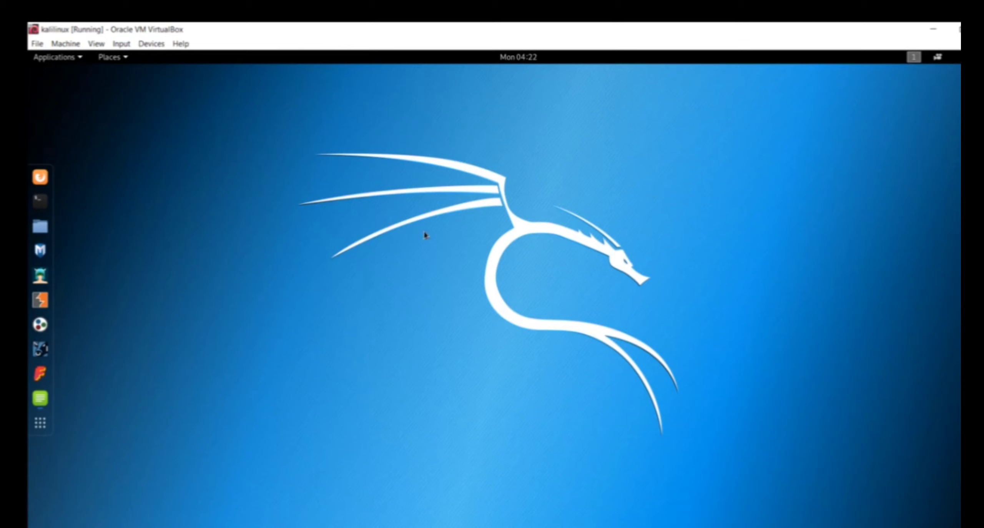
- Run ifconfig in a new terminal, review the wlan0 and eth0 entries, and close the terminal
{"action": "left_click", "coordinate": [40, 201]}
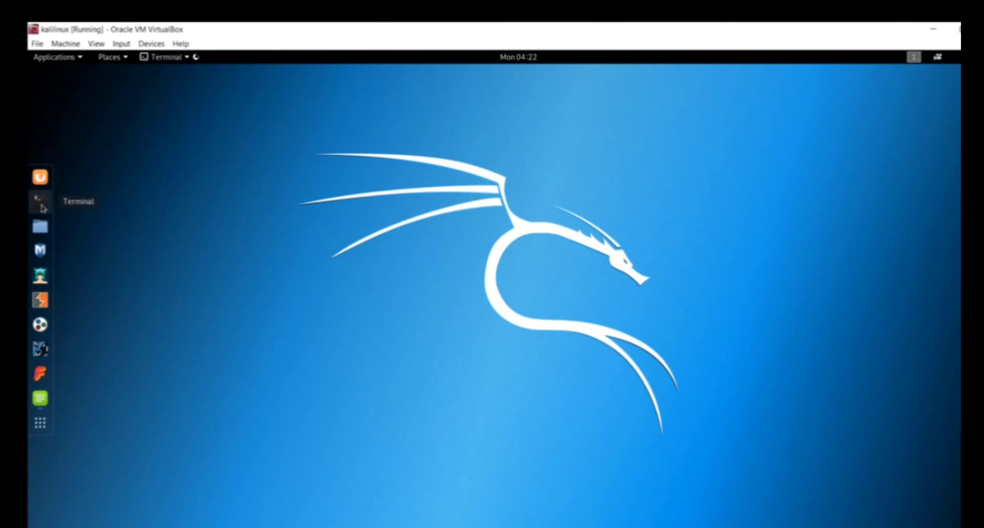
{"action": "type", "text": "ifconfig"}
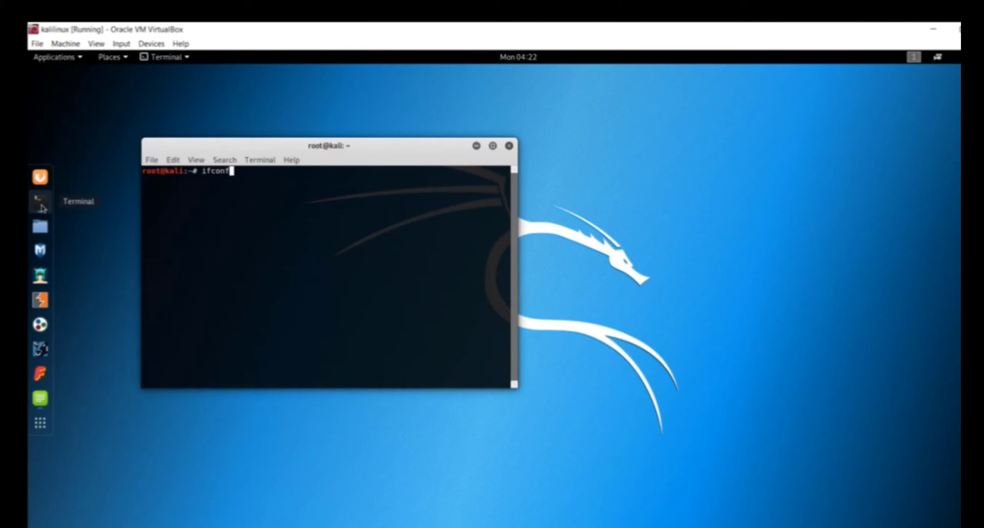
{"action": "key", "text": "Return"}
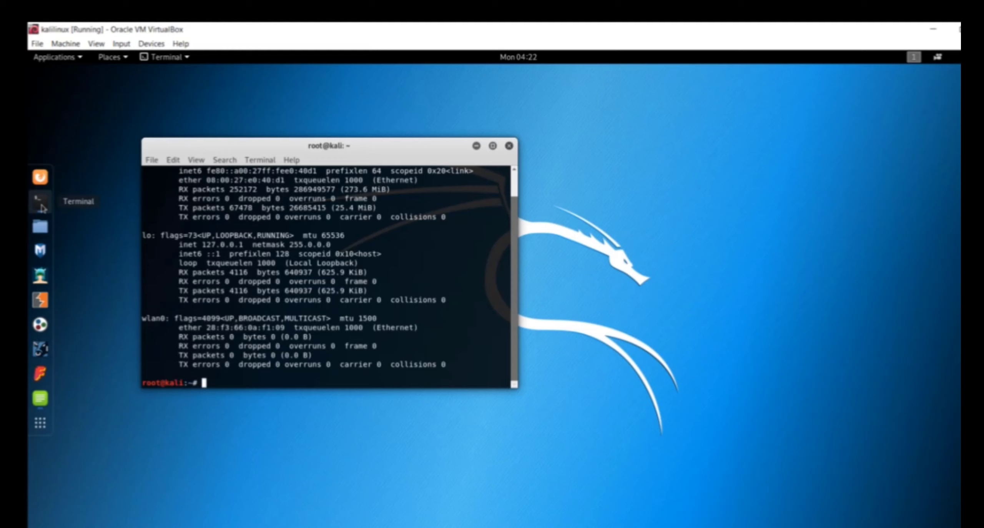
{"action": "double_click", "coordinate": [154, 319]}
{"action": "left_click", "coordinate": [155, 322]}
{"action": "scroll", "coordinate": [156, 322], "scroll_direction": "up", "scroll_amount": 1}
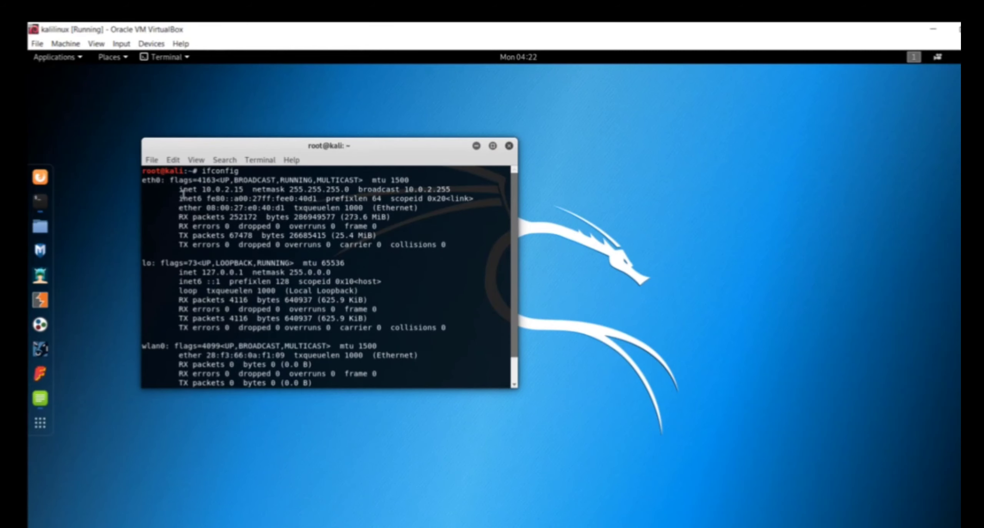
{"action": "left_click_drag", "start_coordinate": [169, 187], "coordinate": [258, 248]}
{"action": "left_click", "coordinate": [258, 248]}
{"action": "scroll", "coordinate": [219, 295], "scroll_direction": "down", "scroll_amount": 1}
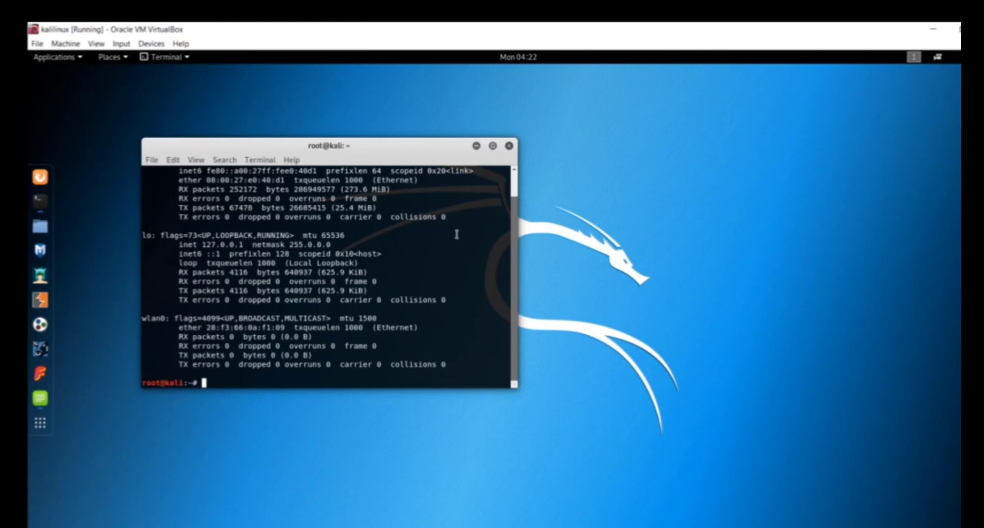
{"action": "left_click", "coordinate": [509, 146]}
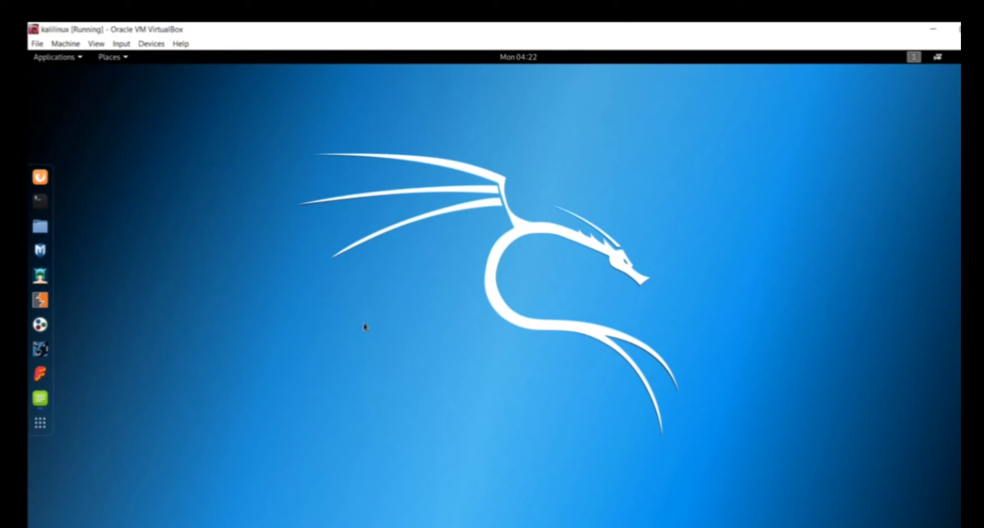
- Switch to the MSEdge - Win10 machine window, and compare the MSEdge - Win10, kalilinux and windows machine details in VirtualBox Manager
{"action": "left_click", "coordinate": [422, 526]}
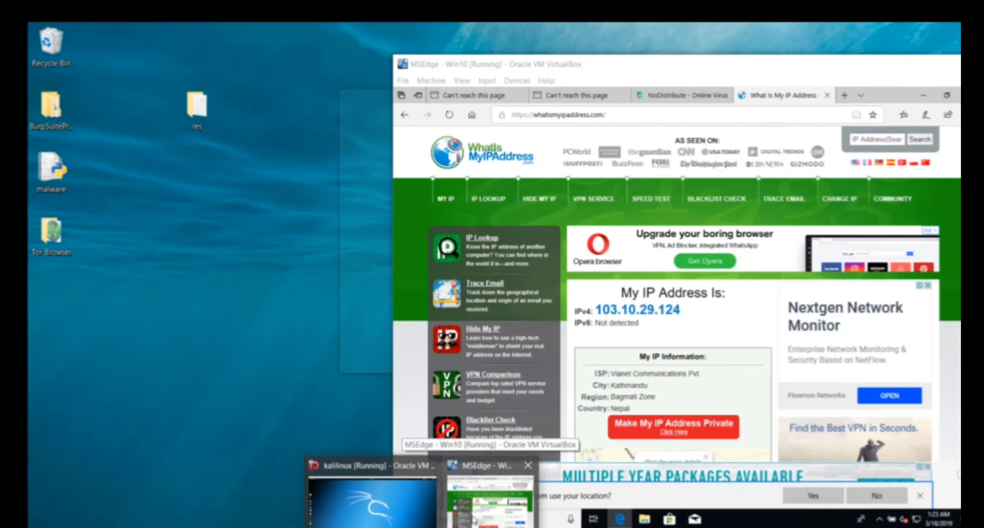
{"action": "left_click", "coordinate": [474, 520]}
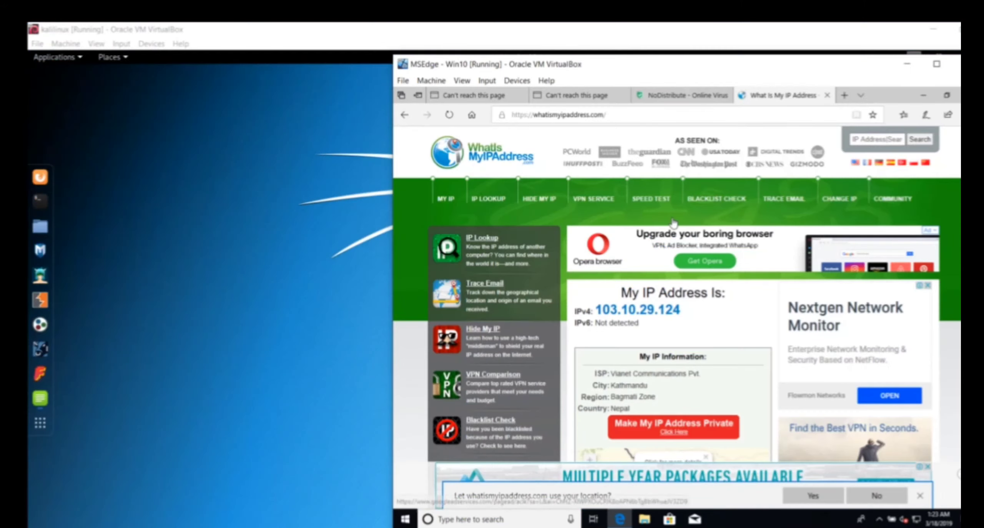
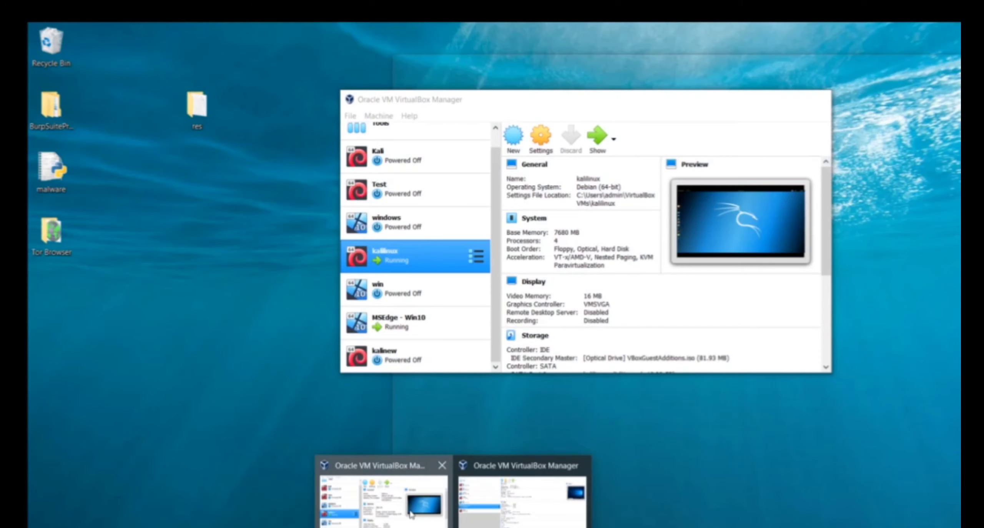
{"action": "left_click", "coordinate": [412, 513]}
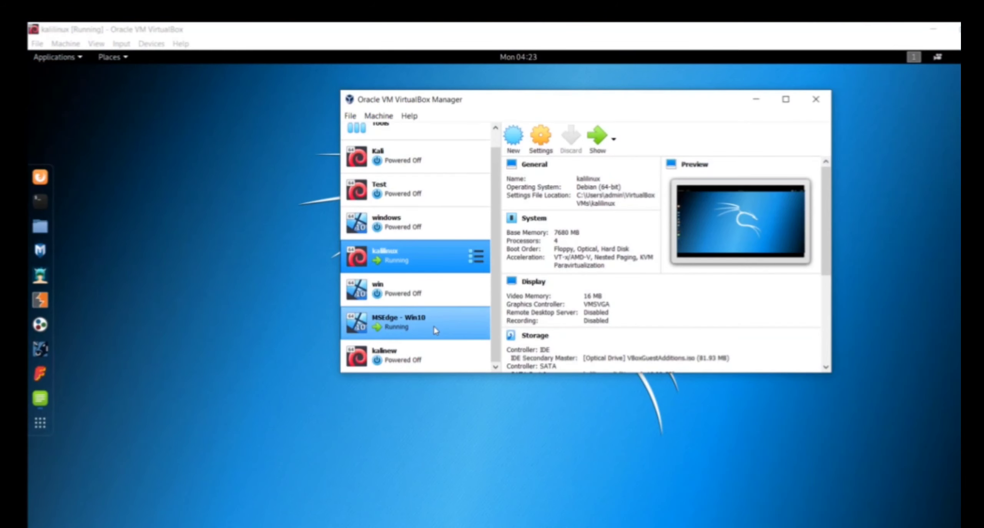
{"action": "left_click", "coordinate": [435, 328]}
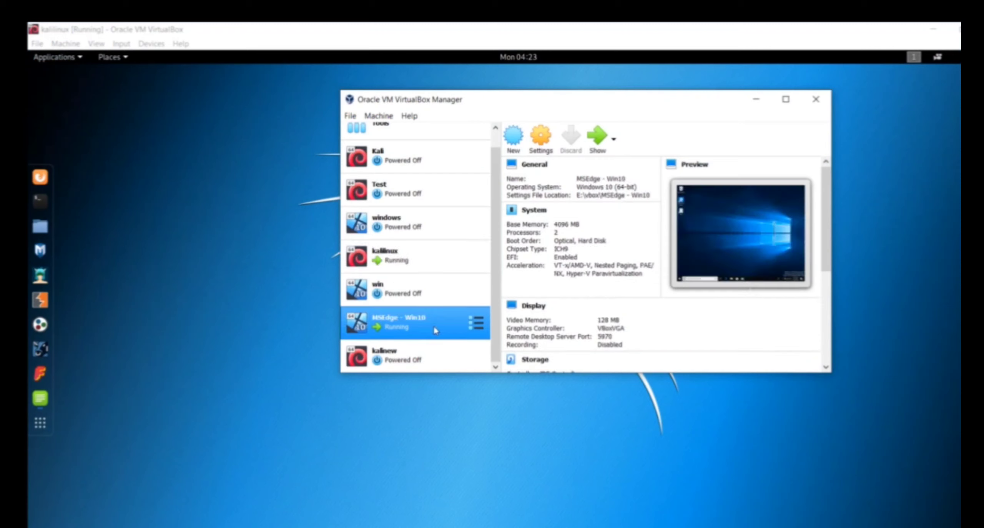
{"action": "left_click", "coordinate": [449, 257]}
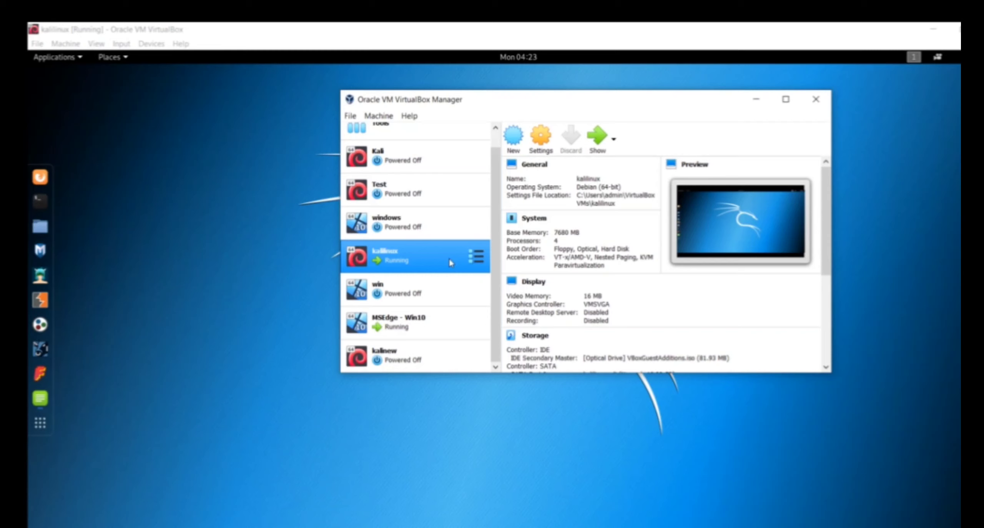
{"action": "left_click", "coordinate": [428, 323]}
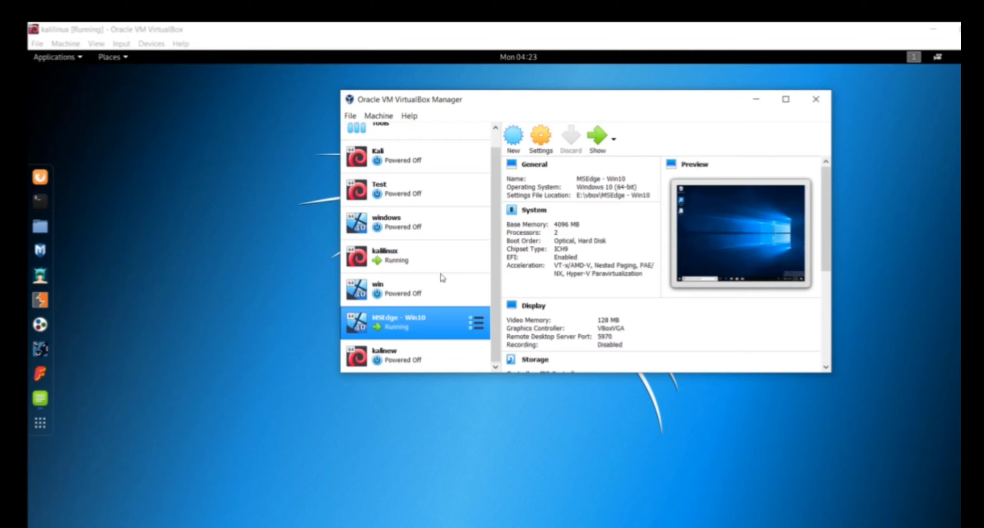
{"action": "left_click", "coordinate": [385, 230]}
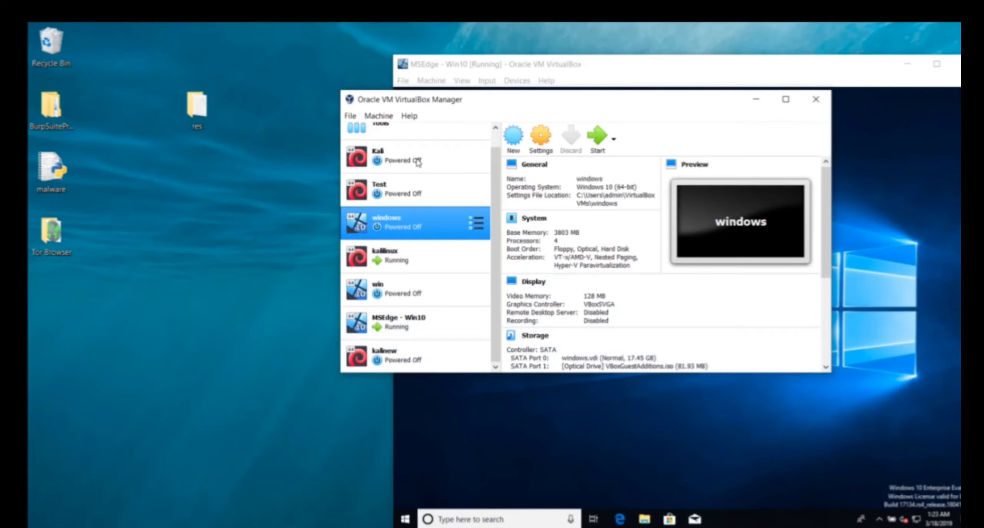
{"action": "left_click", "coordinate": [252, 238]}
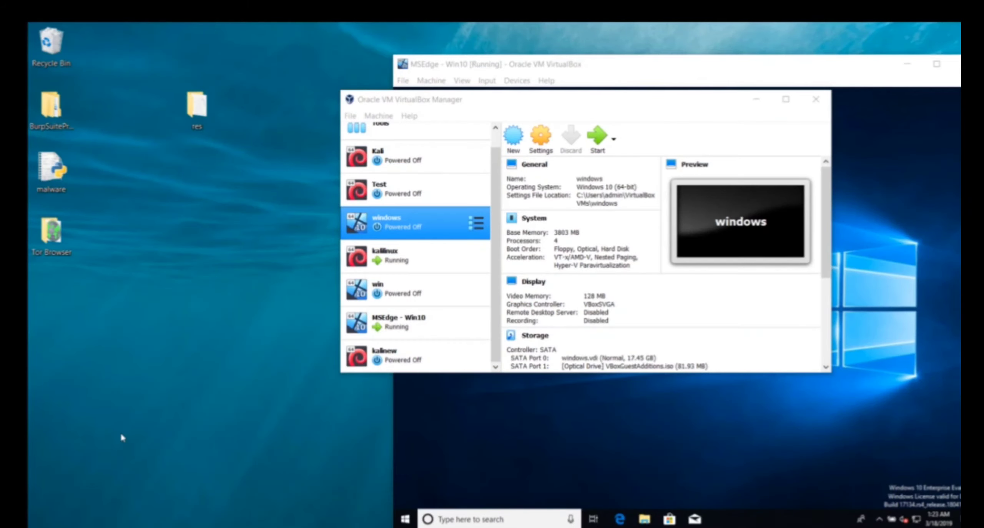
{"action": "left_click", "coordinate": [396, 326]}
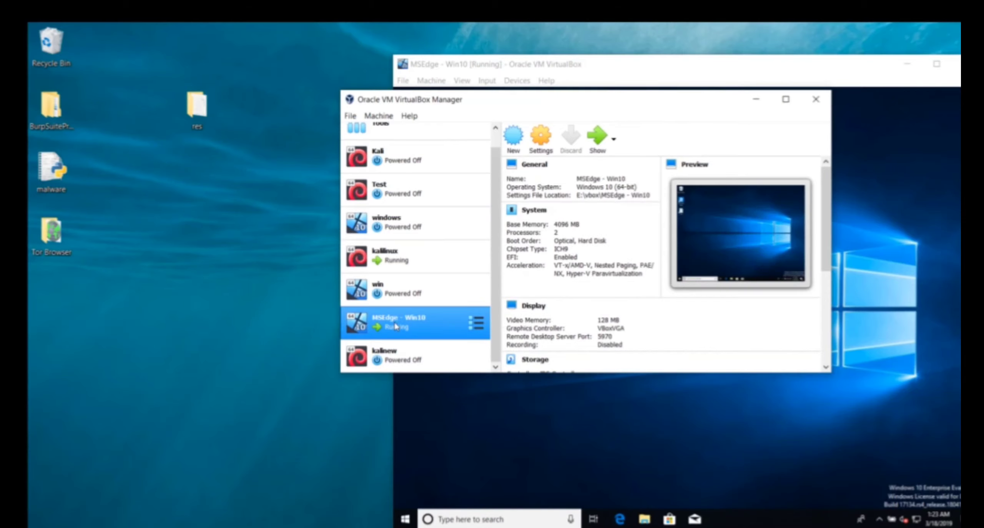
- Switch to the browser's Microsoft Edge VM download page, highlight the words in the Download virtual machines heading, and minimize the browser
{"action": "left_click", "coordinate": [425, 430]}
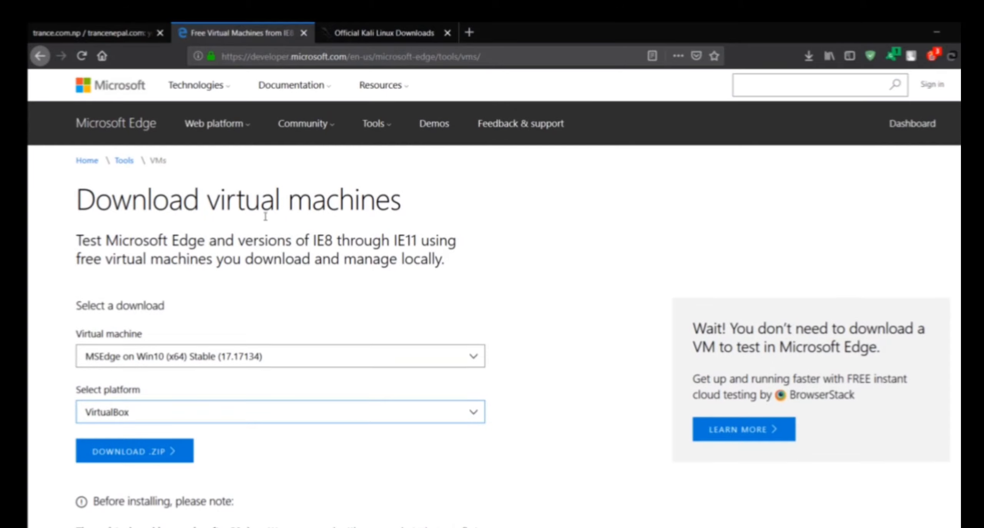
{"action": "left_click_drag", "start_coordinate": [326, 200], "coordinate": [219, 200]}
{"action": "left_click", "coordinate": [451, 167]}
{"action": "left_click", "coordinate": [923, 23]}
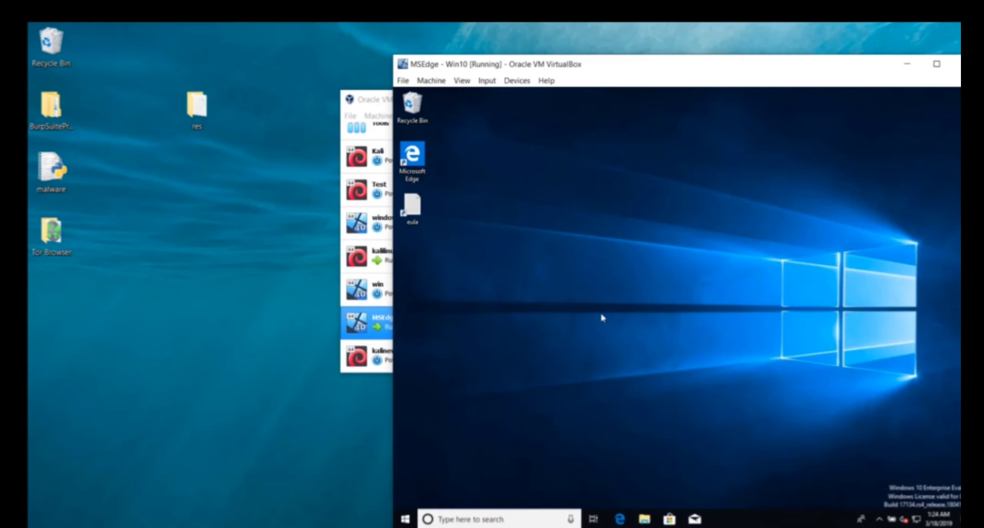
- Review the MSEdge - Win10 and windows machine entries in VirtualBox Manager, and bring the running MSEdge - Win10 machine to the front
{"action": "left_click", "coordinate": [379, 329]}
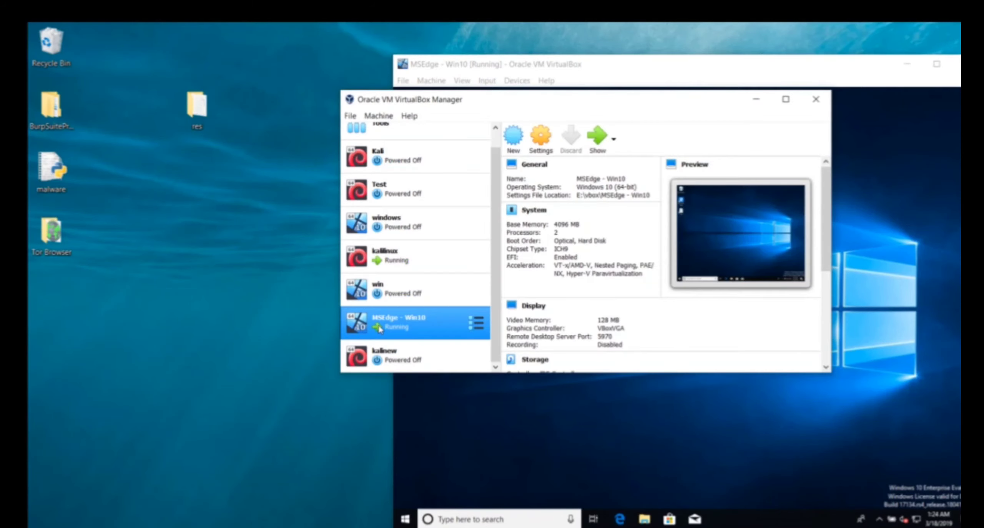
{"action": "left_click", "coordinate": [587, 434]}
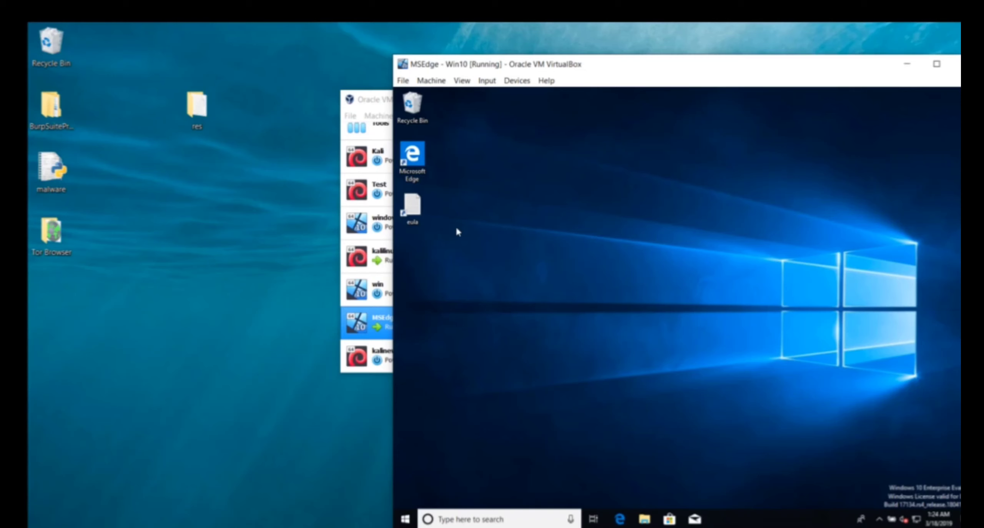
{"action": "left_click", "coordinate": [382, 227]}
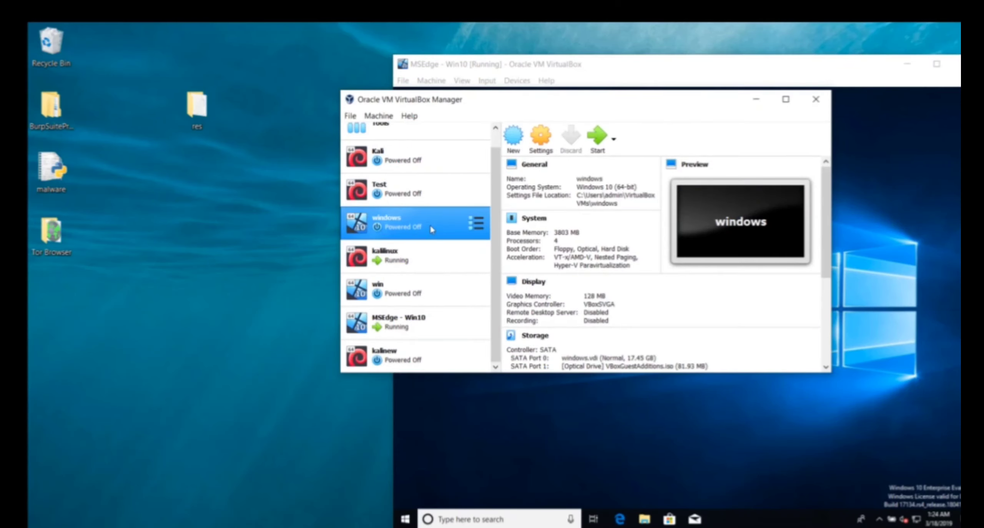
{"action": "left_click", "coordinate": [193, 285]}
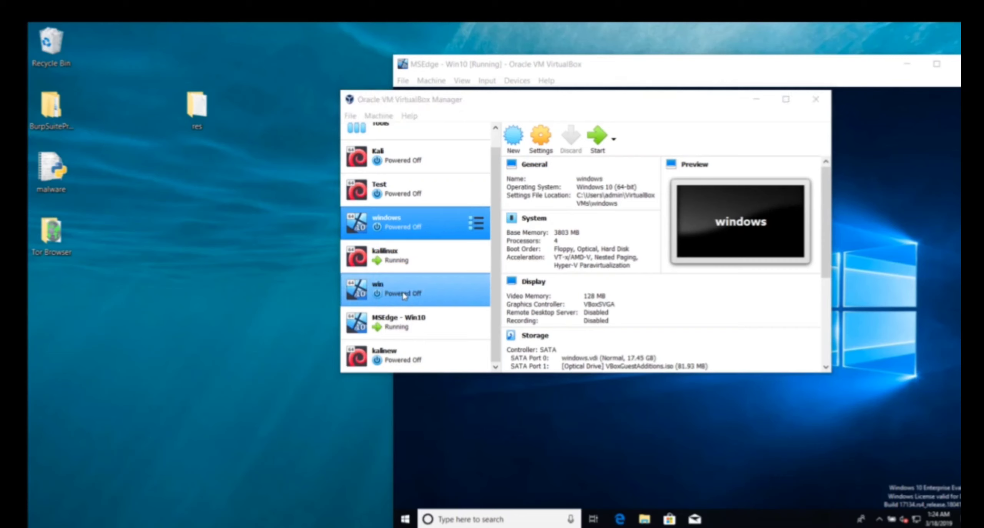
{"action": "left_click", "coordinate": [416, 321]}
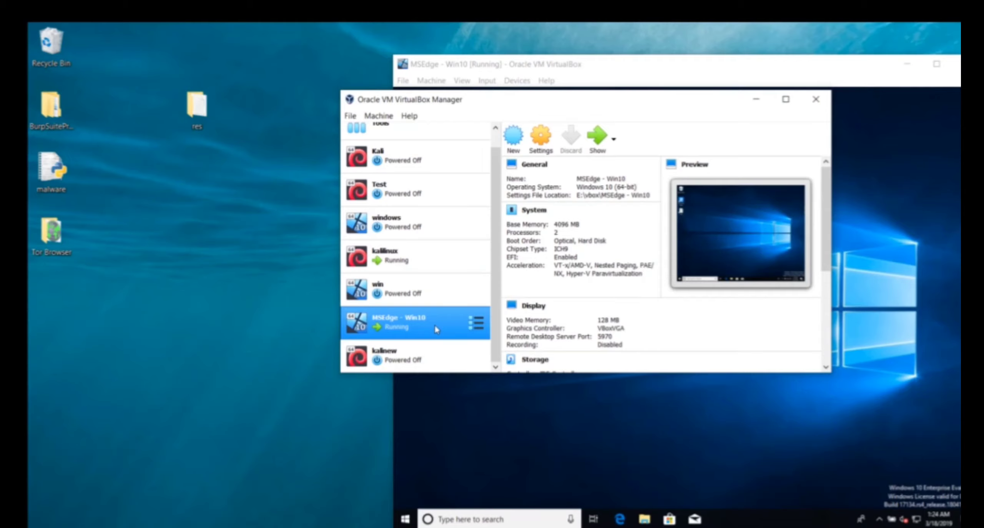
{"action": "double_click", "coordinate": [434, 323]}
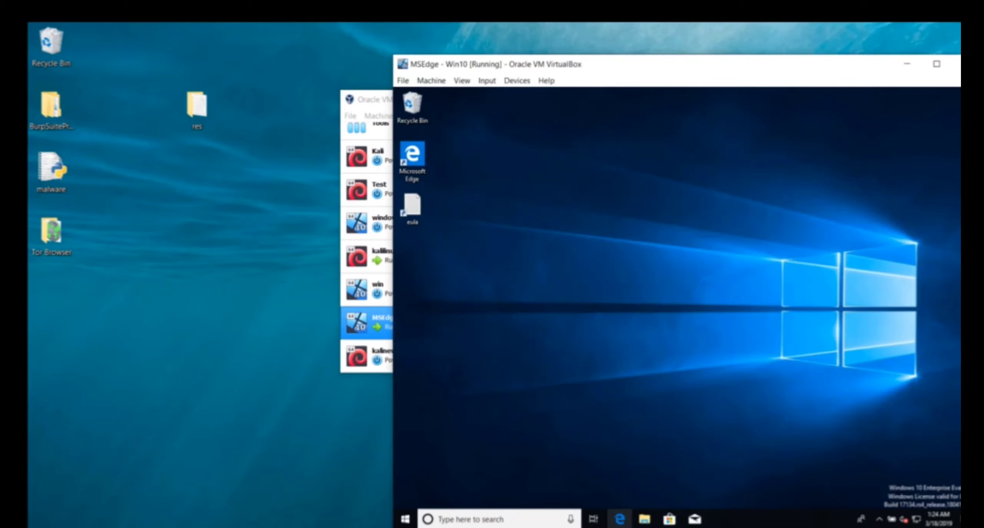